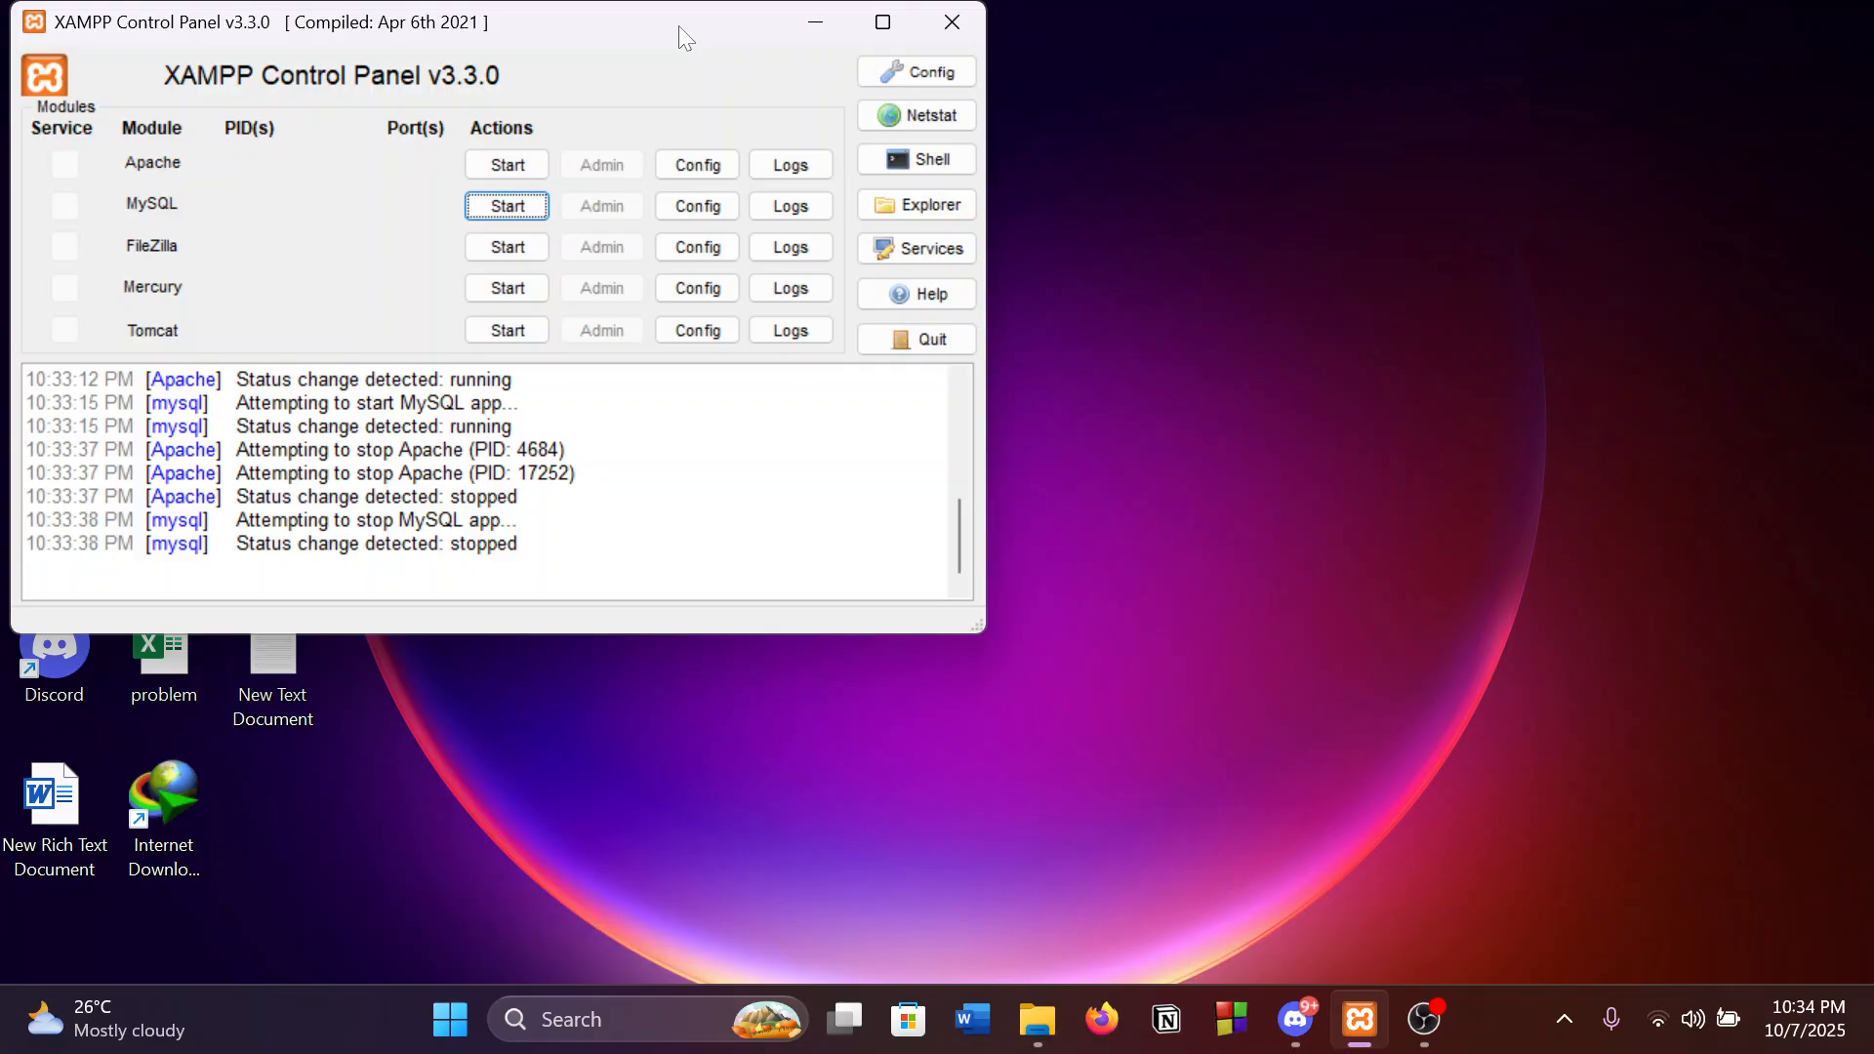
# Move the XAMPP Control Panel window off the desktop icons.
pyautogui.moveTo(682, 25); pyautogui.dragTo(911, 84)
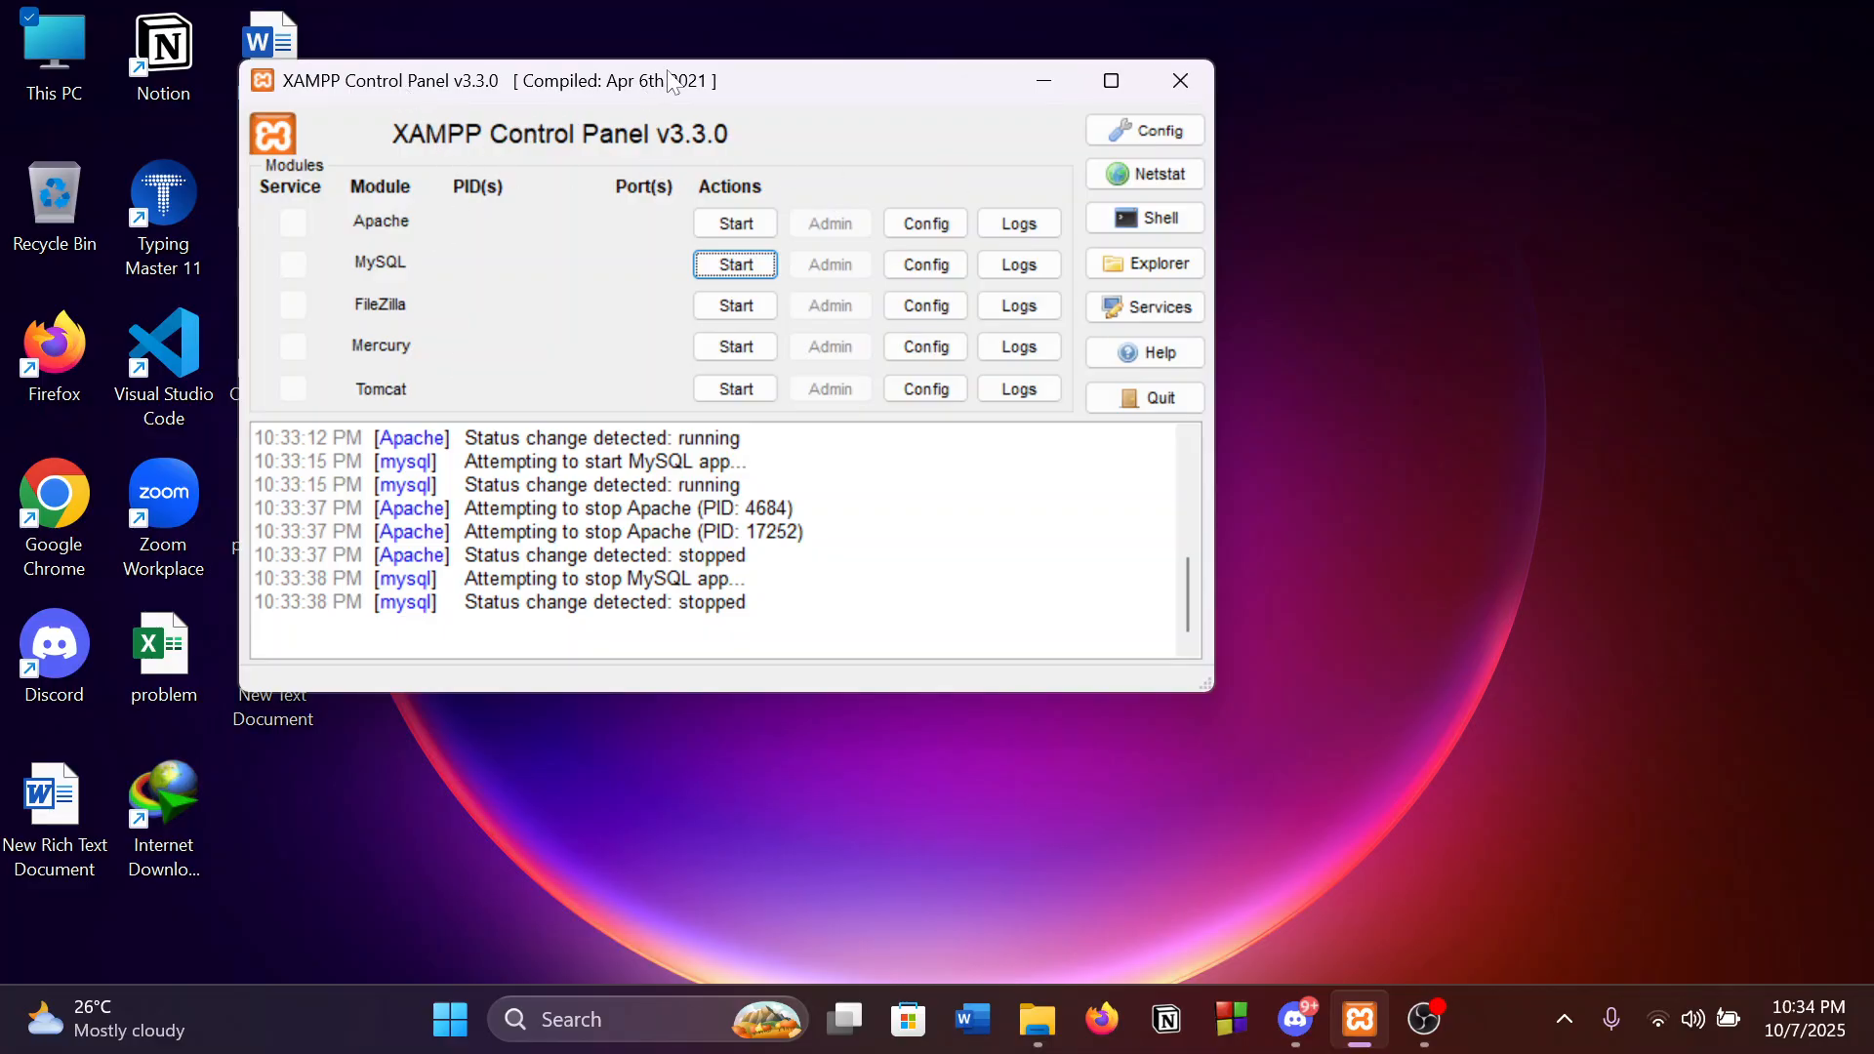
pyautogui.moveTo(646, 92); pyautogui.dragTo(703, 76)
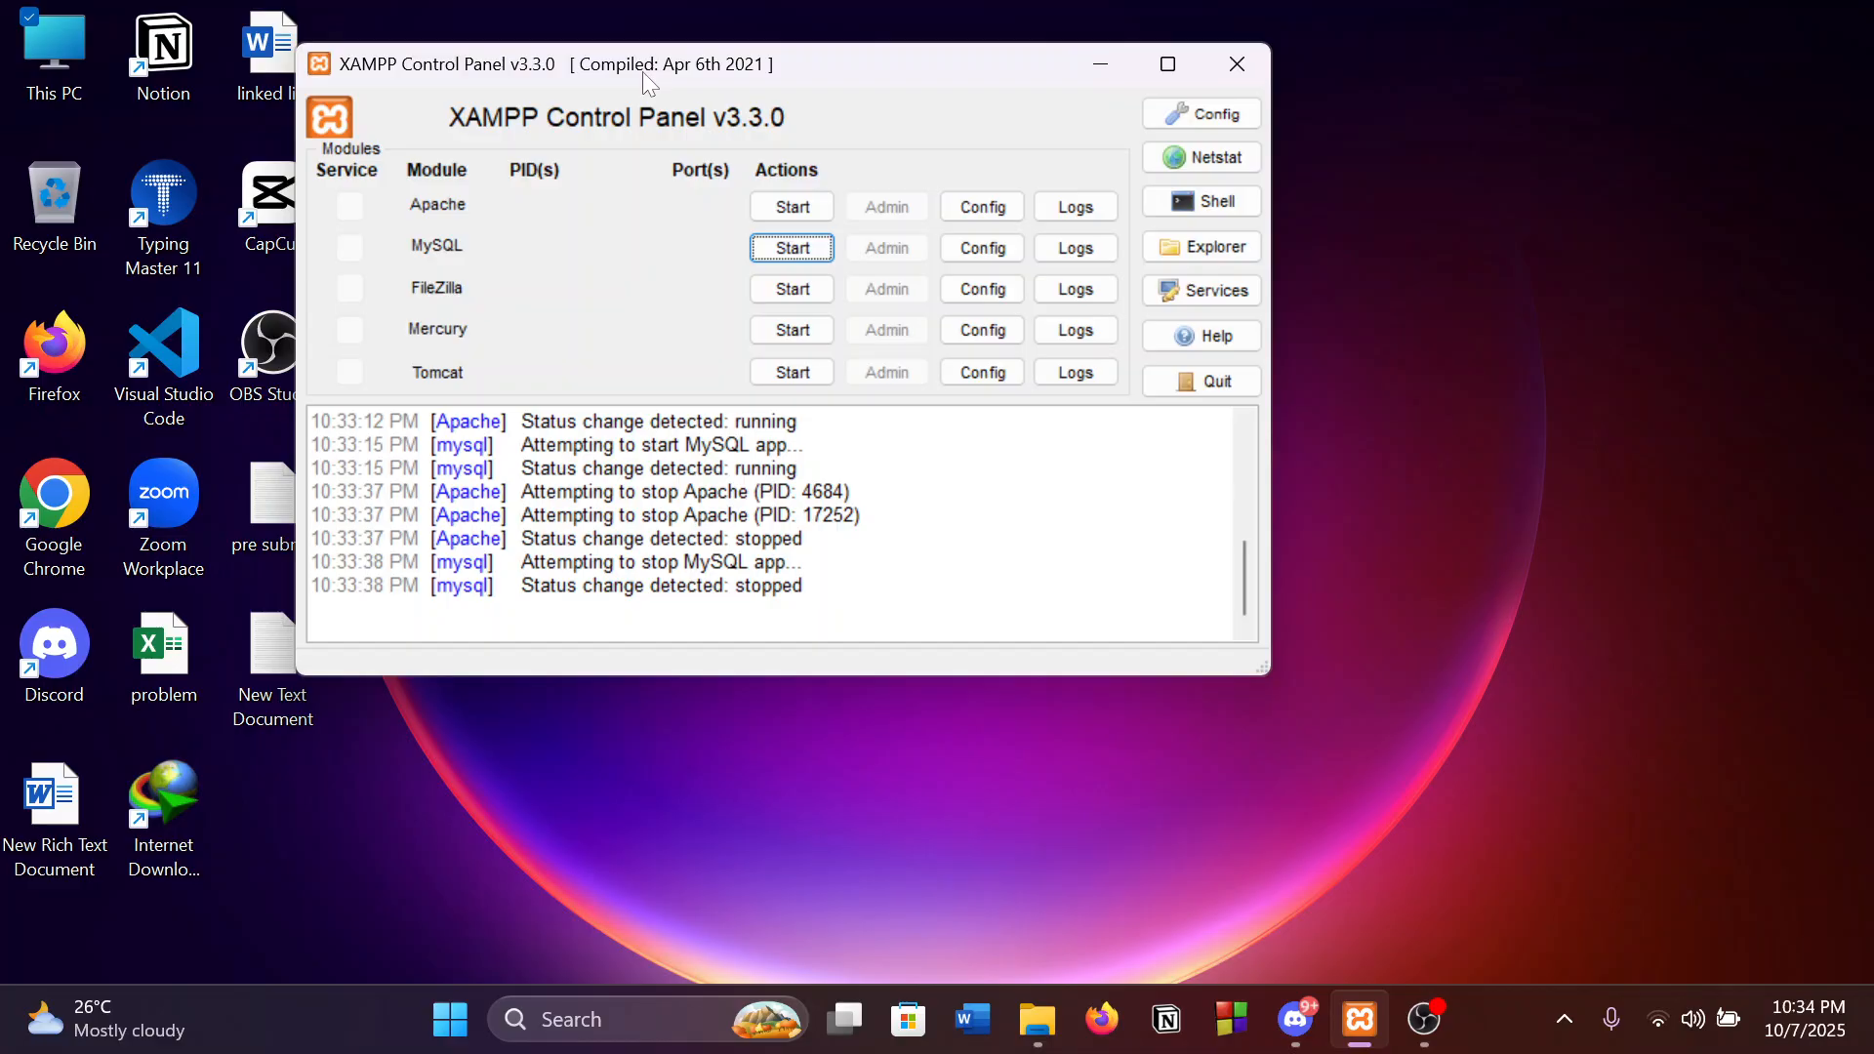
pyautogui.moveTo(644, 78); pyautogui.dragTo(754, 90)
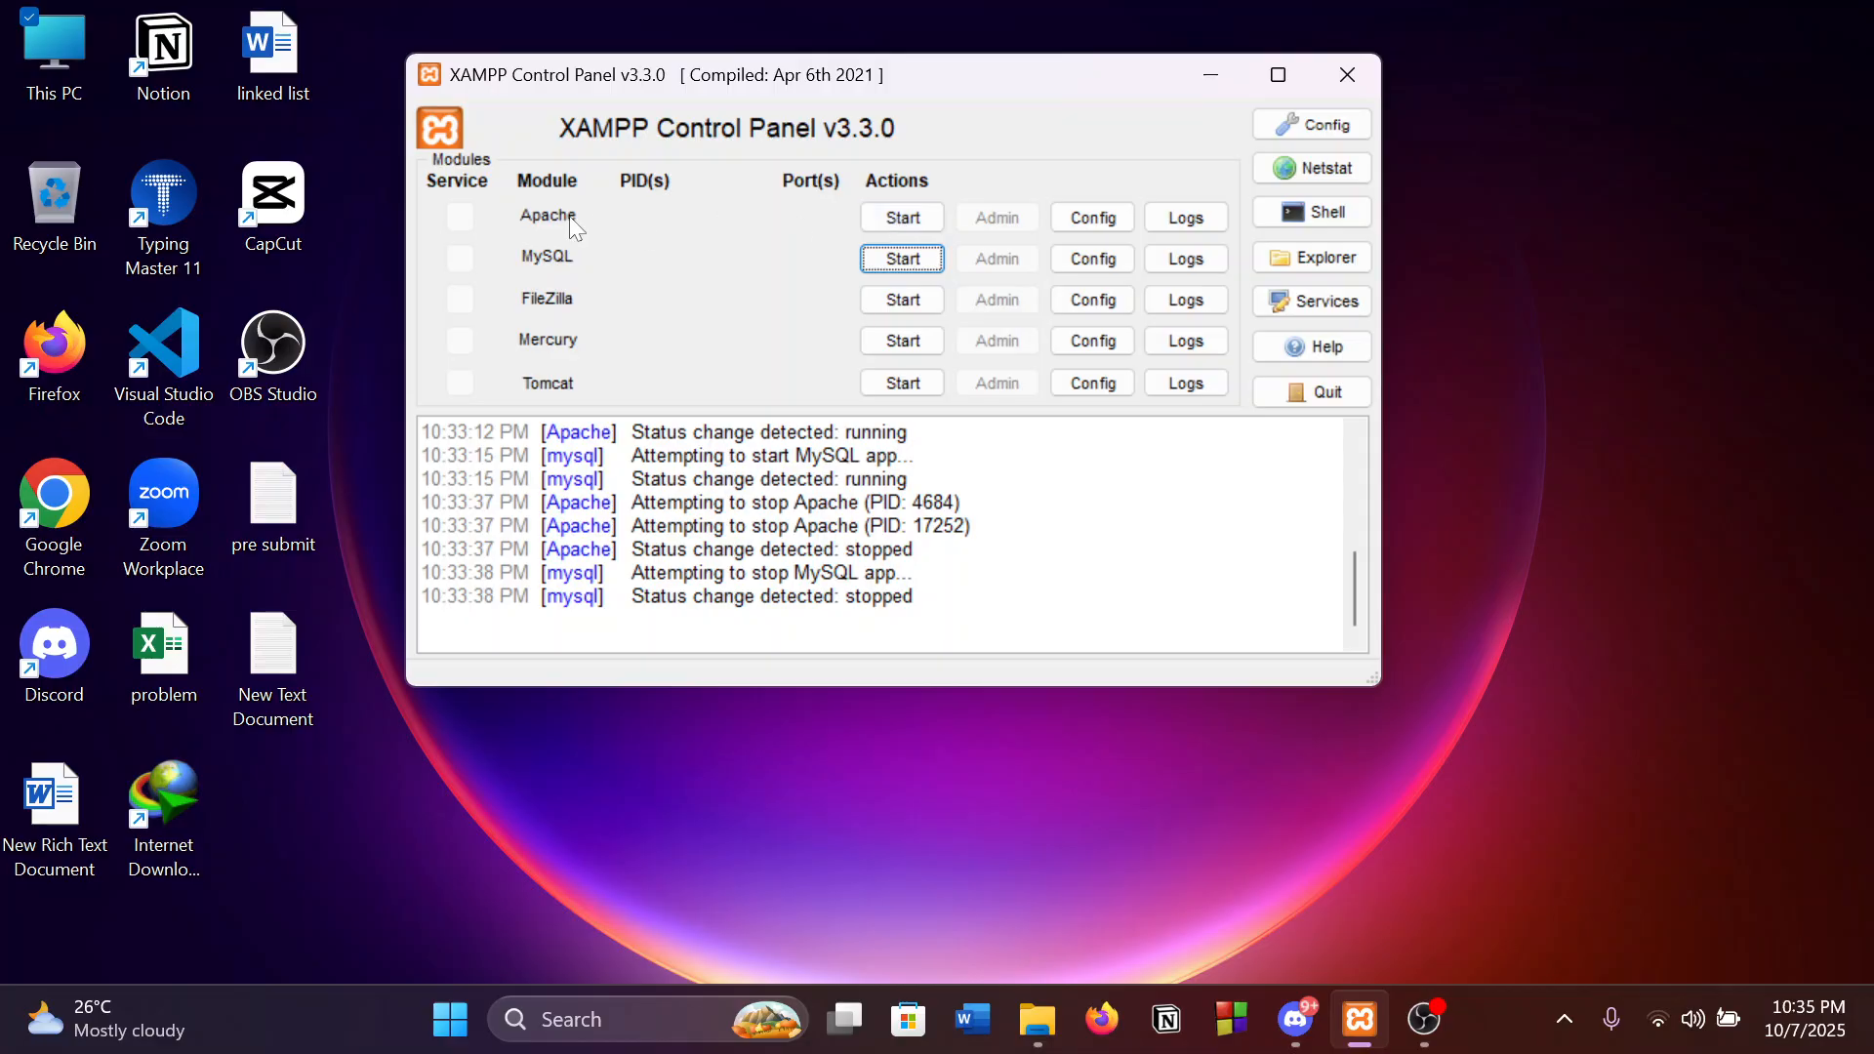
# Start the Apache and MySQL servers, then launch phpMyAdmin from MySQL's Admin button.
pyautogui.click(905, 221)
pyautogui.click(925, 259)
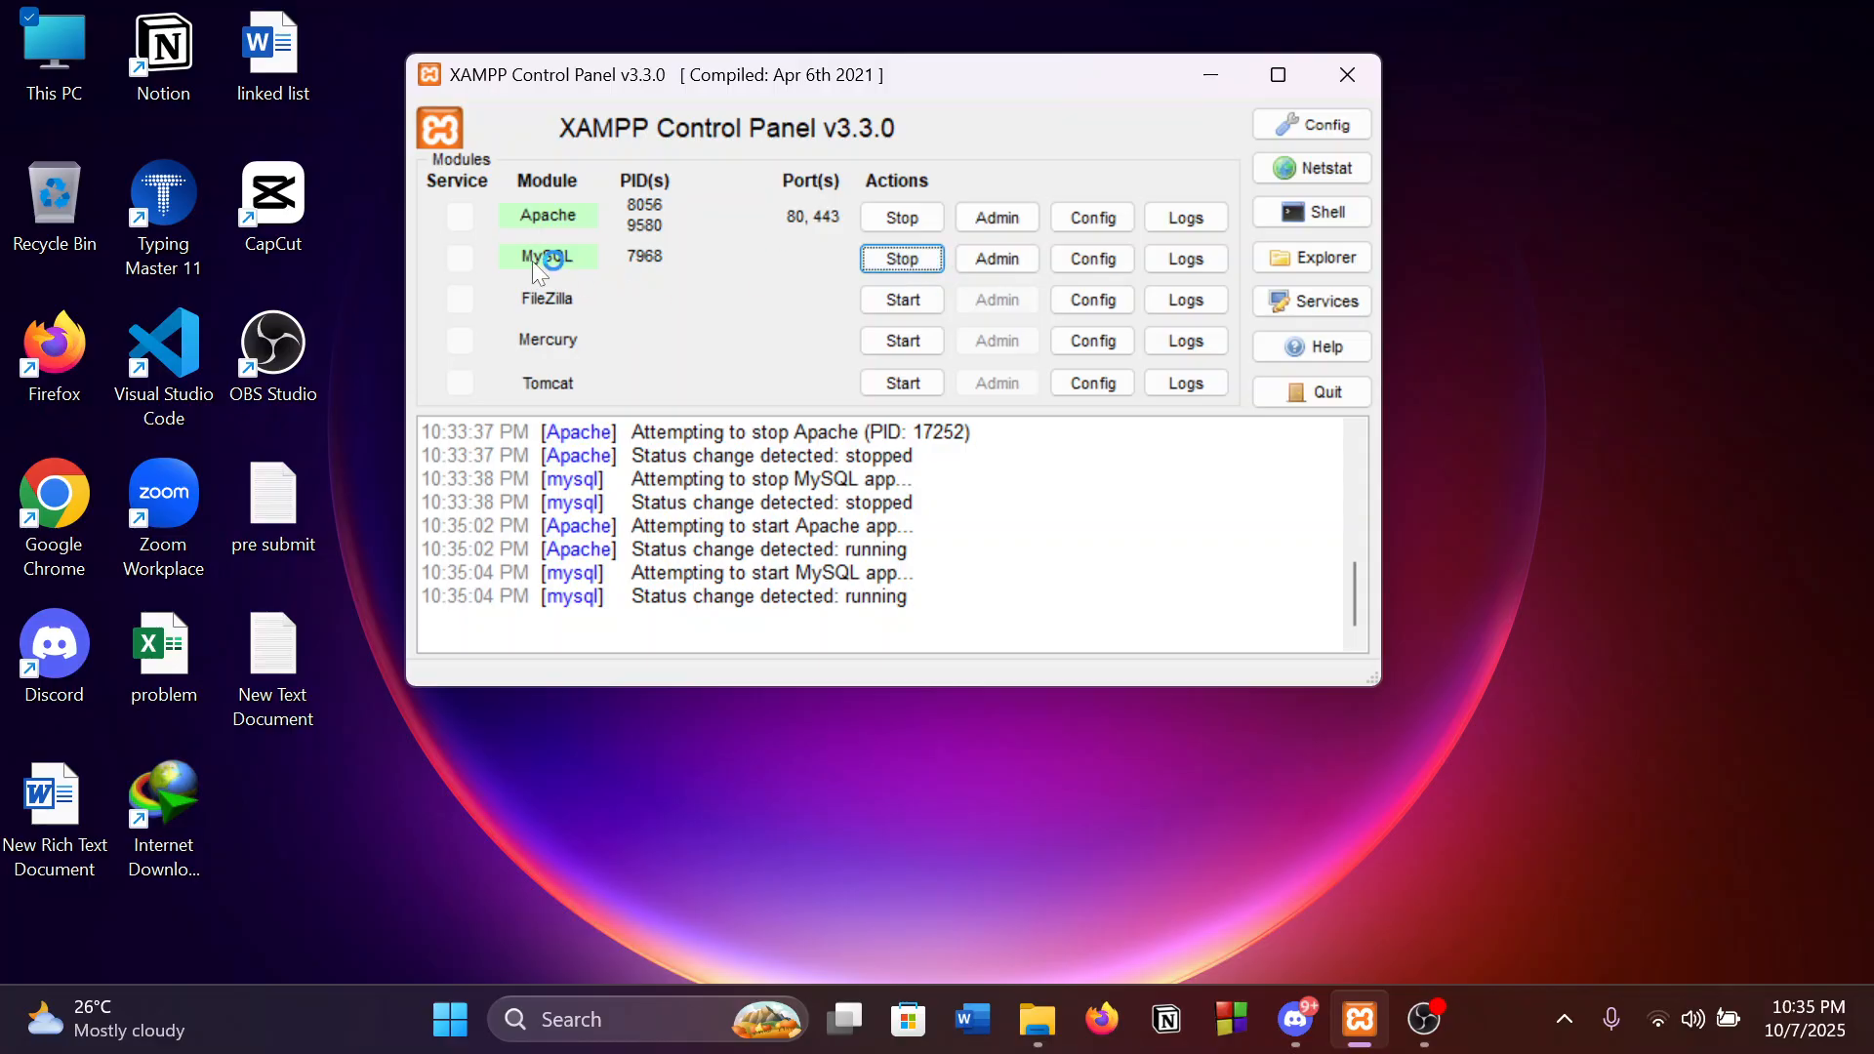
pyautogui.click(1015, 263)
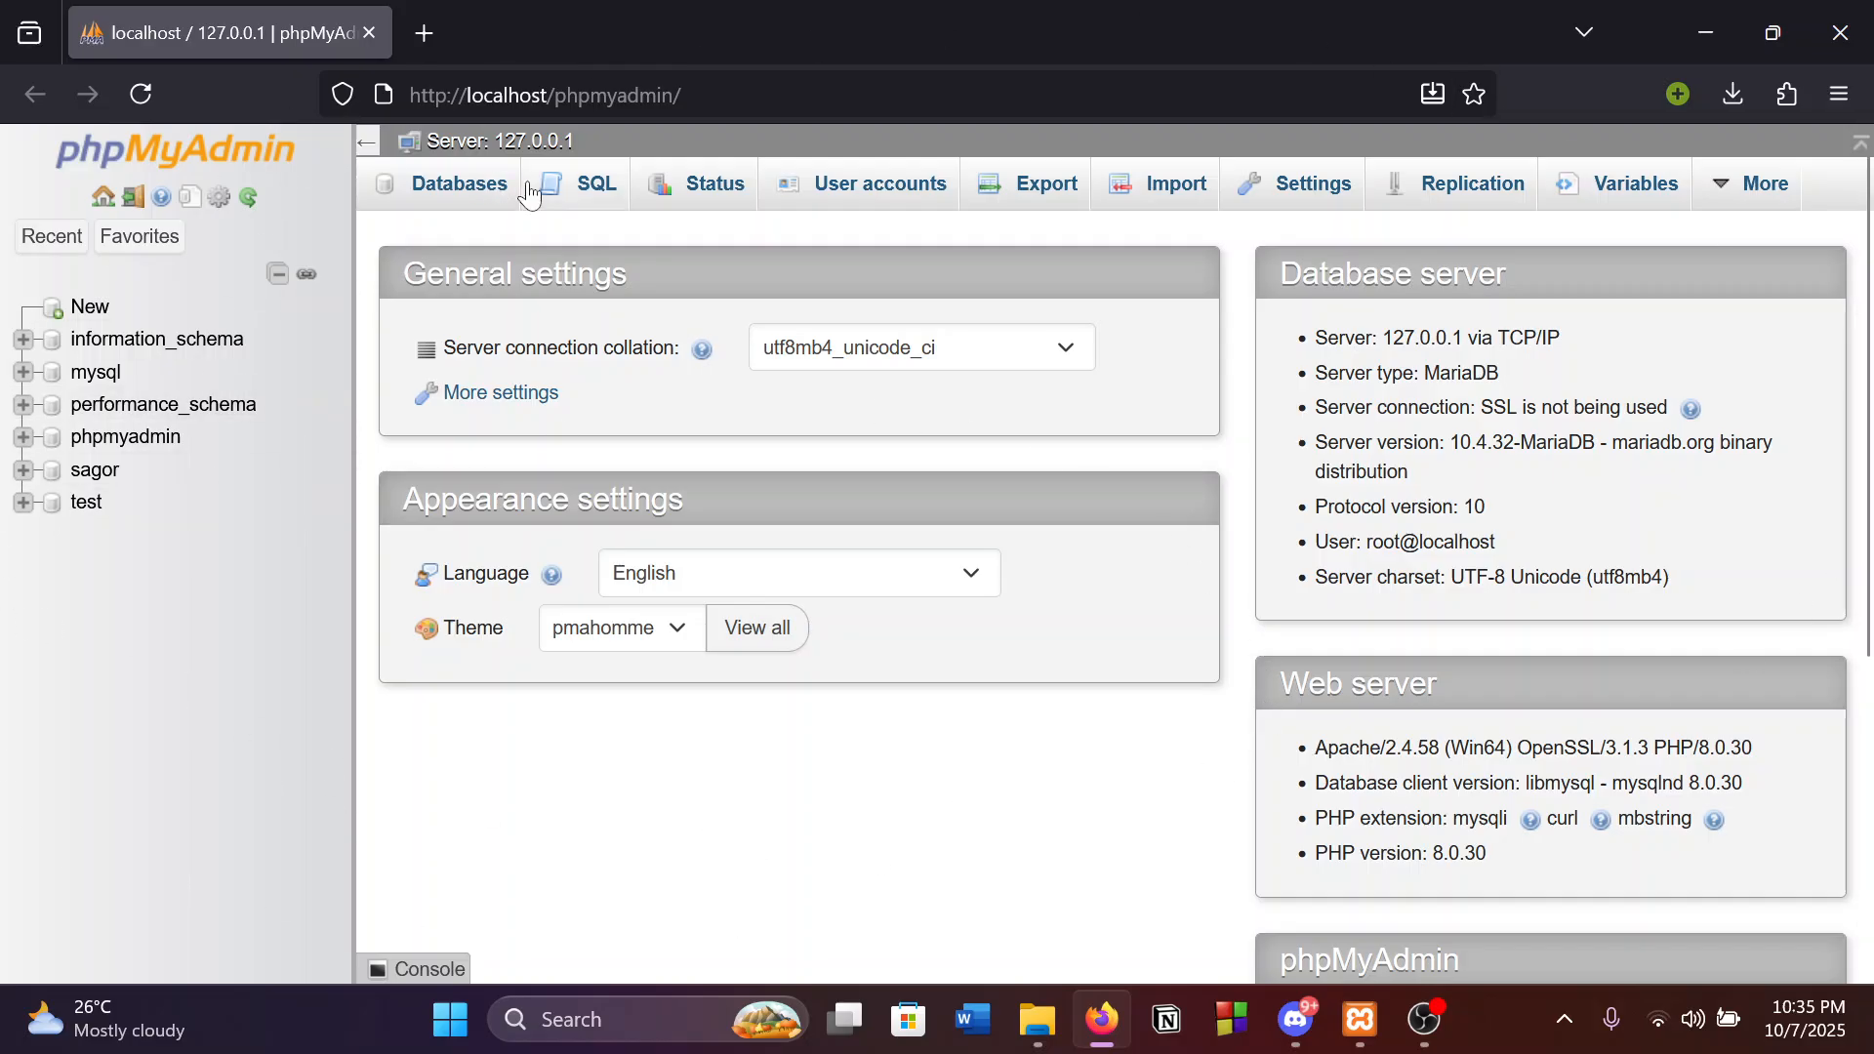
# Show phpMyAdmin's Databases page with the Create database form and 6 existing databases.
pyautogui.click(488, 191)
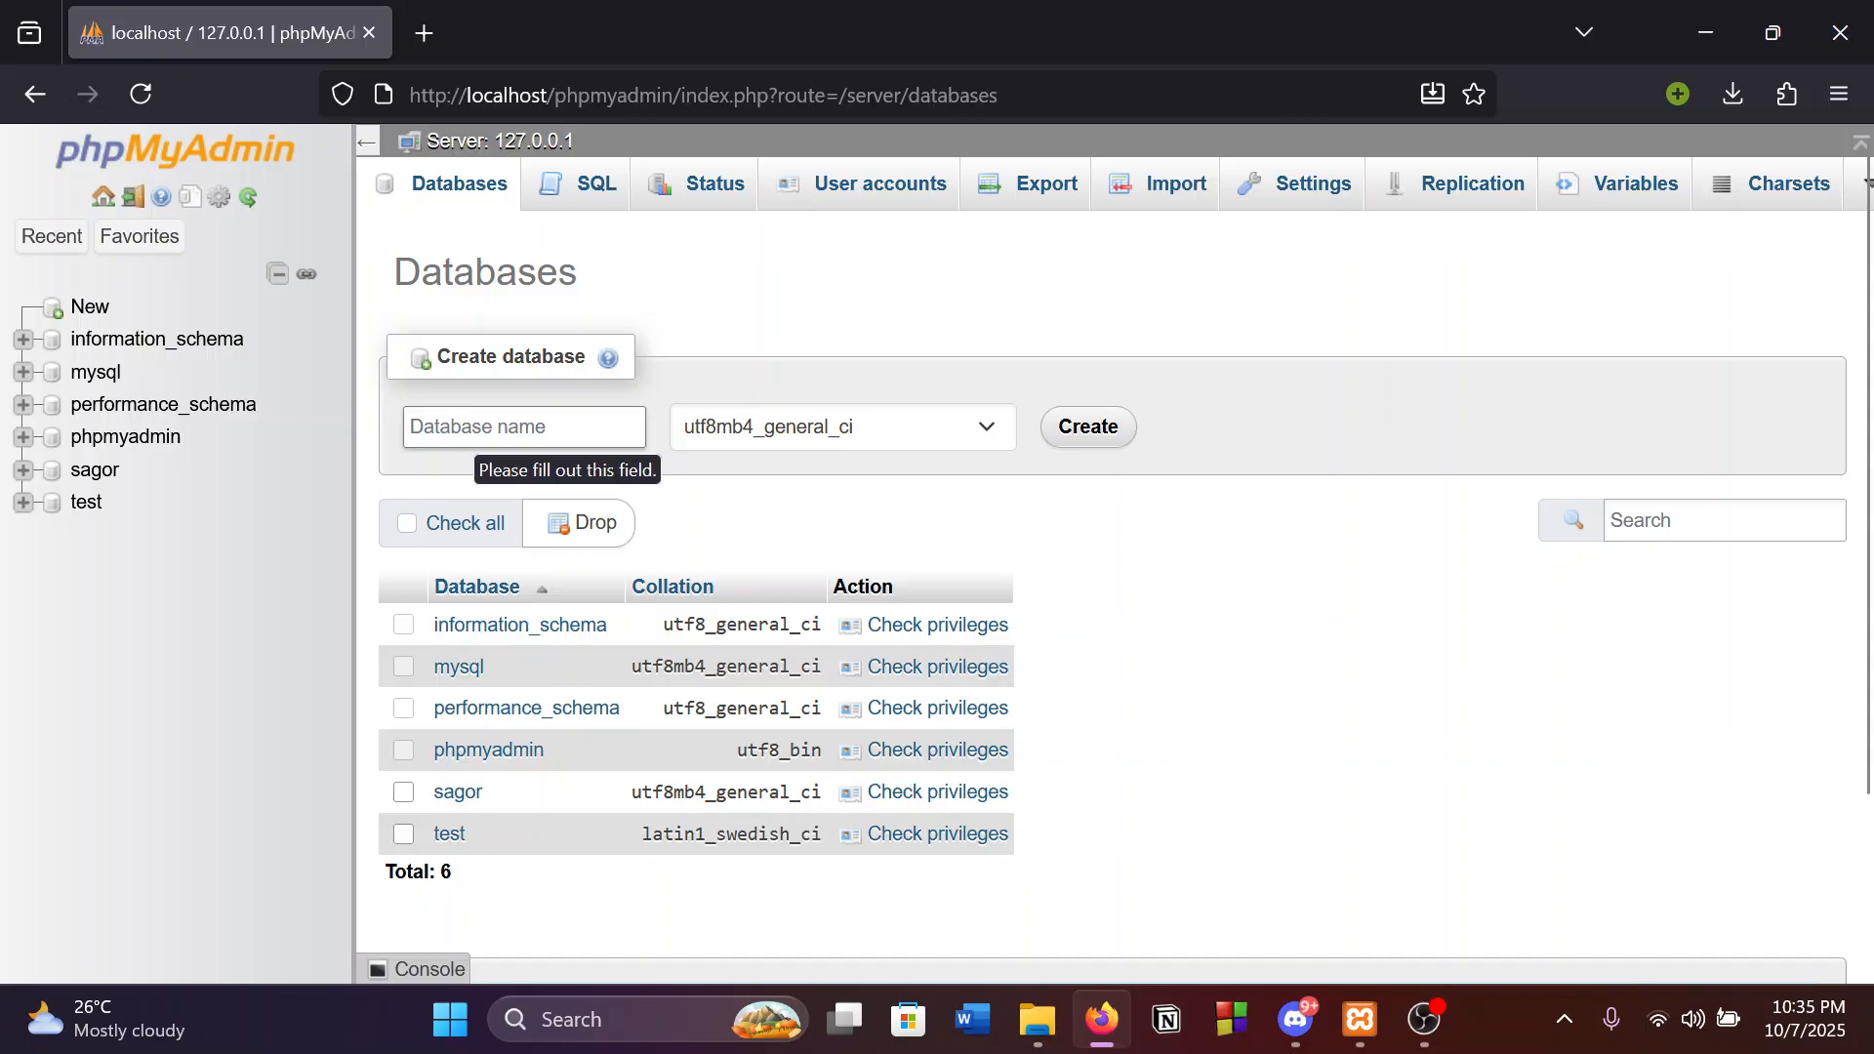
# Create a database named test101 from the Create database form.
pyautogui.write('TE')
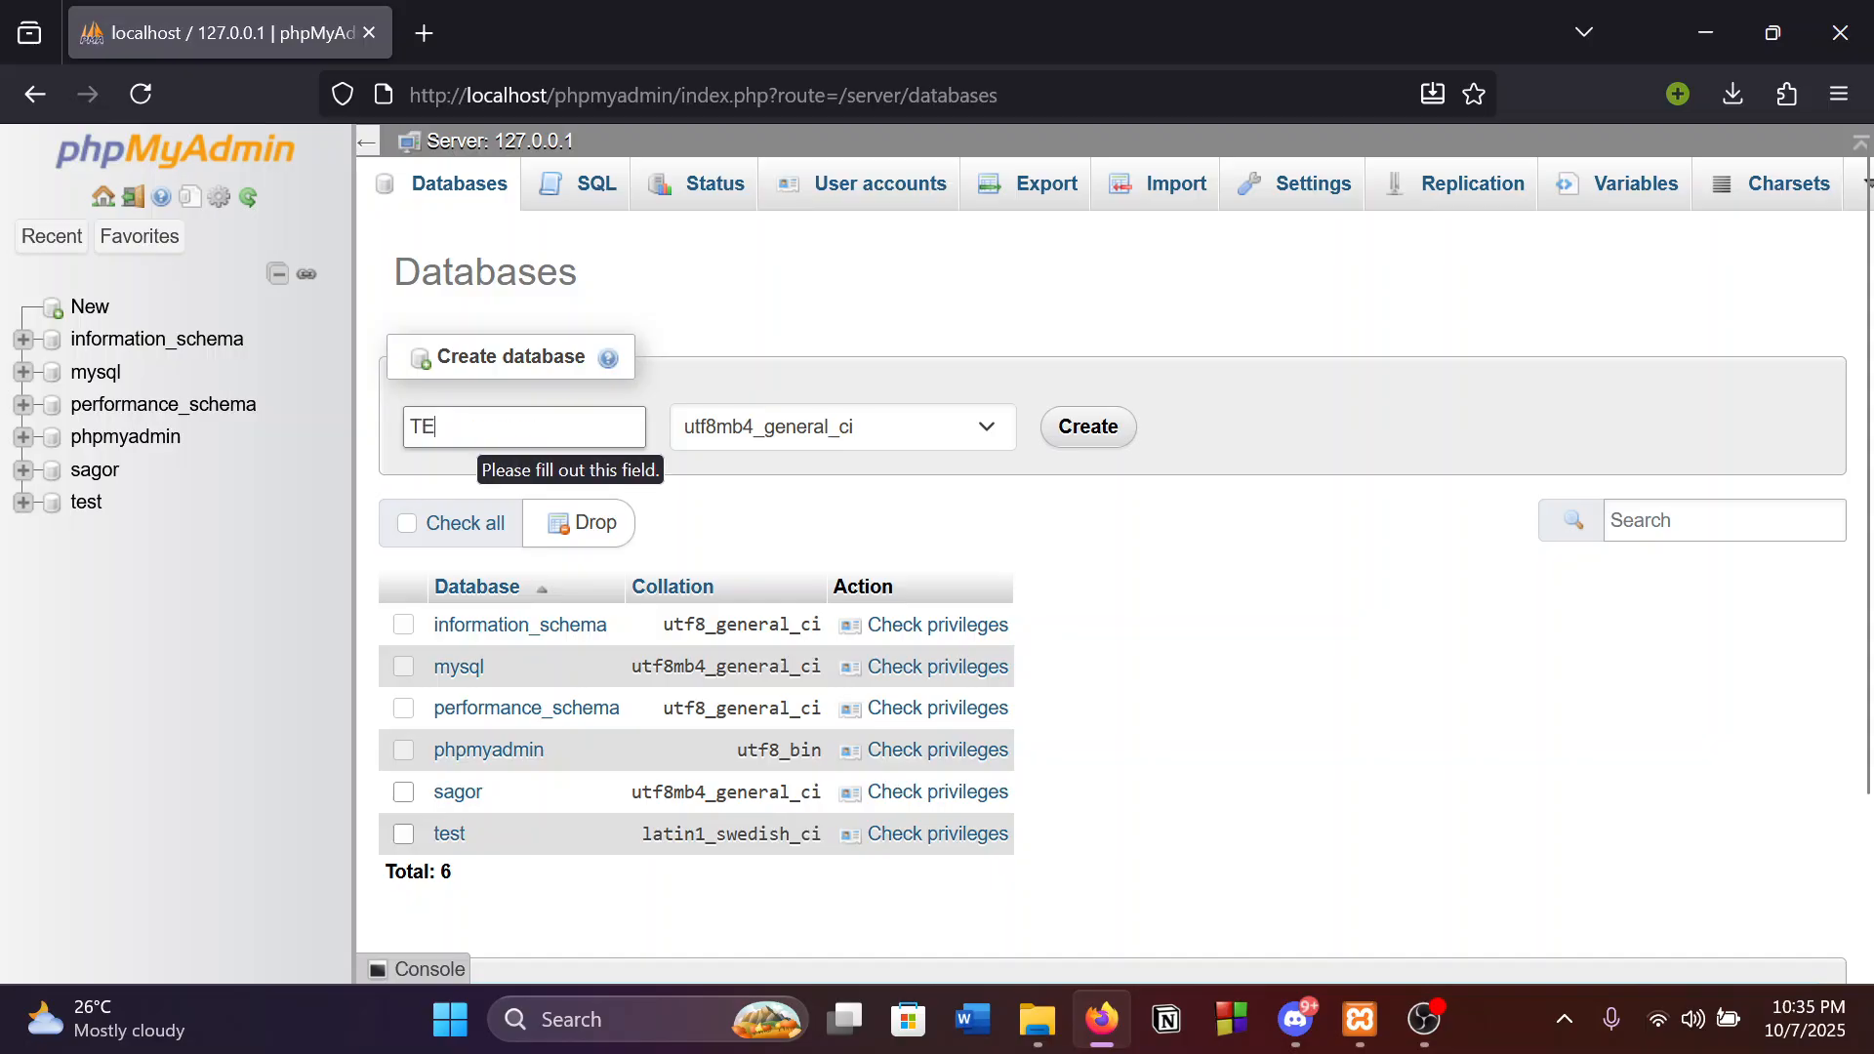
pyautogui.write('ST101')
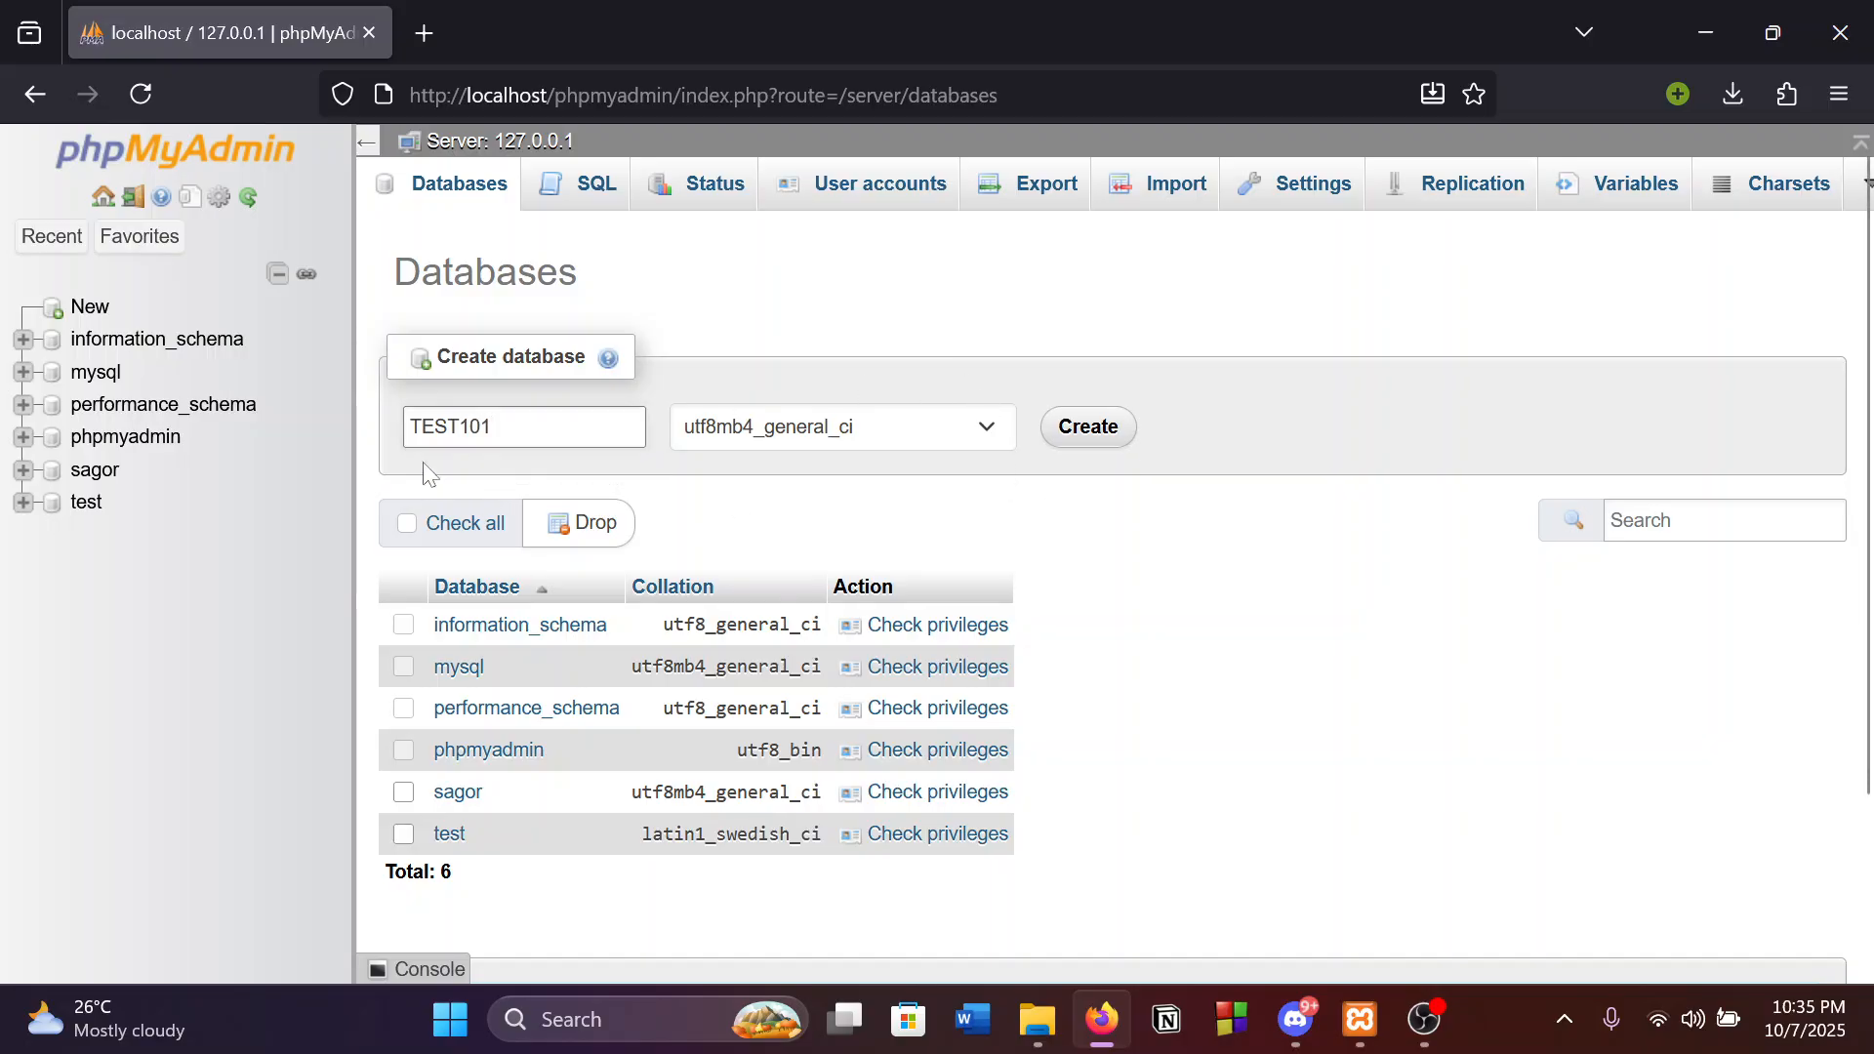
pyautogui.click(1093, 436)
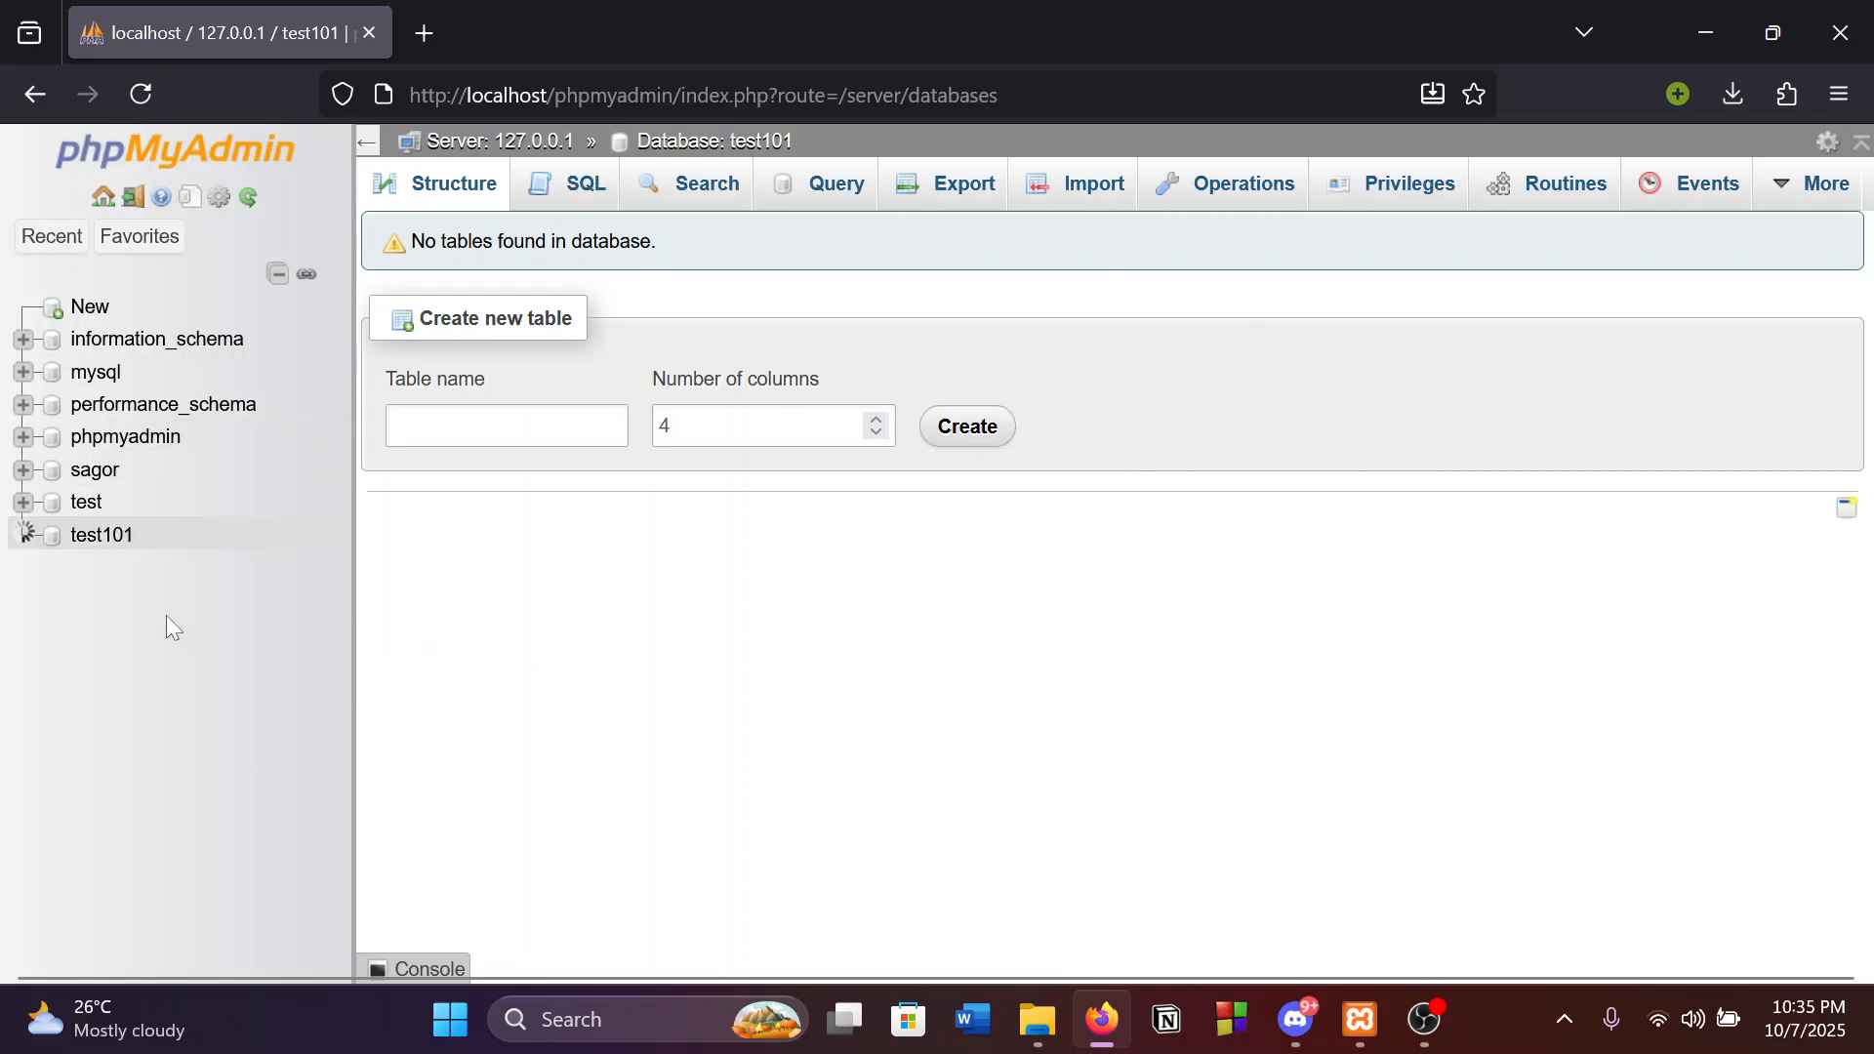
# Open the test101 database and set the new table's column count to 2.
pyautogui.click(89, 549)
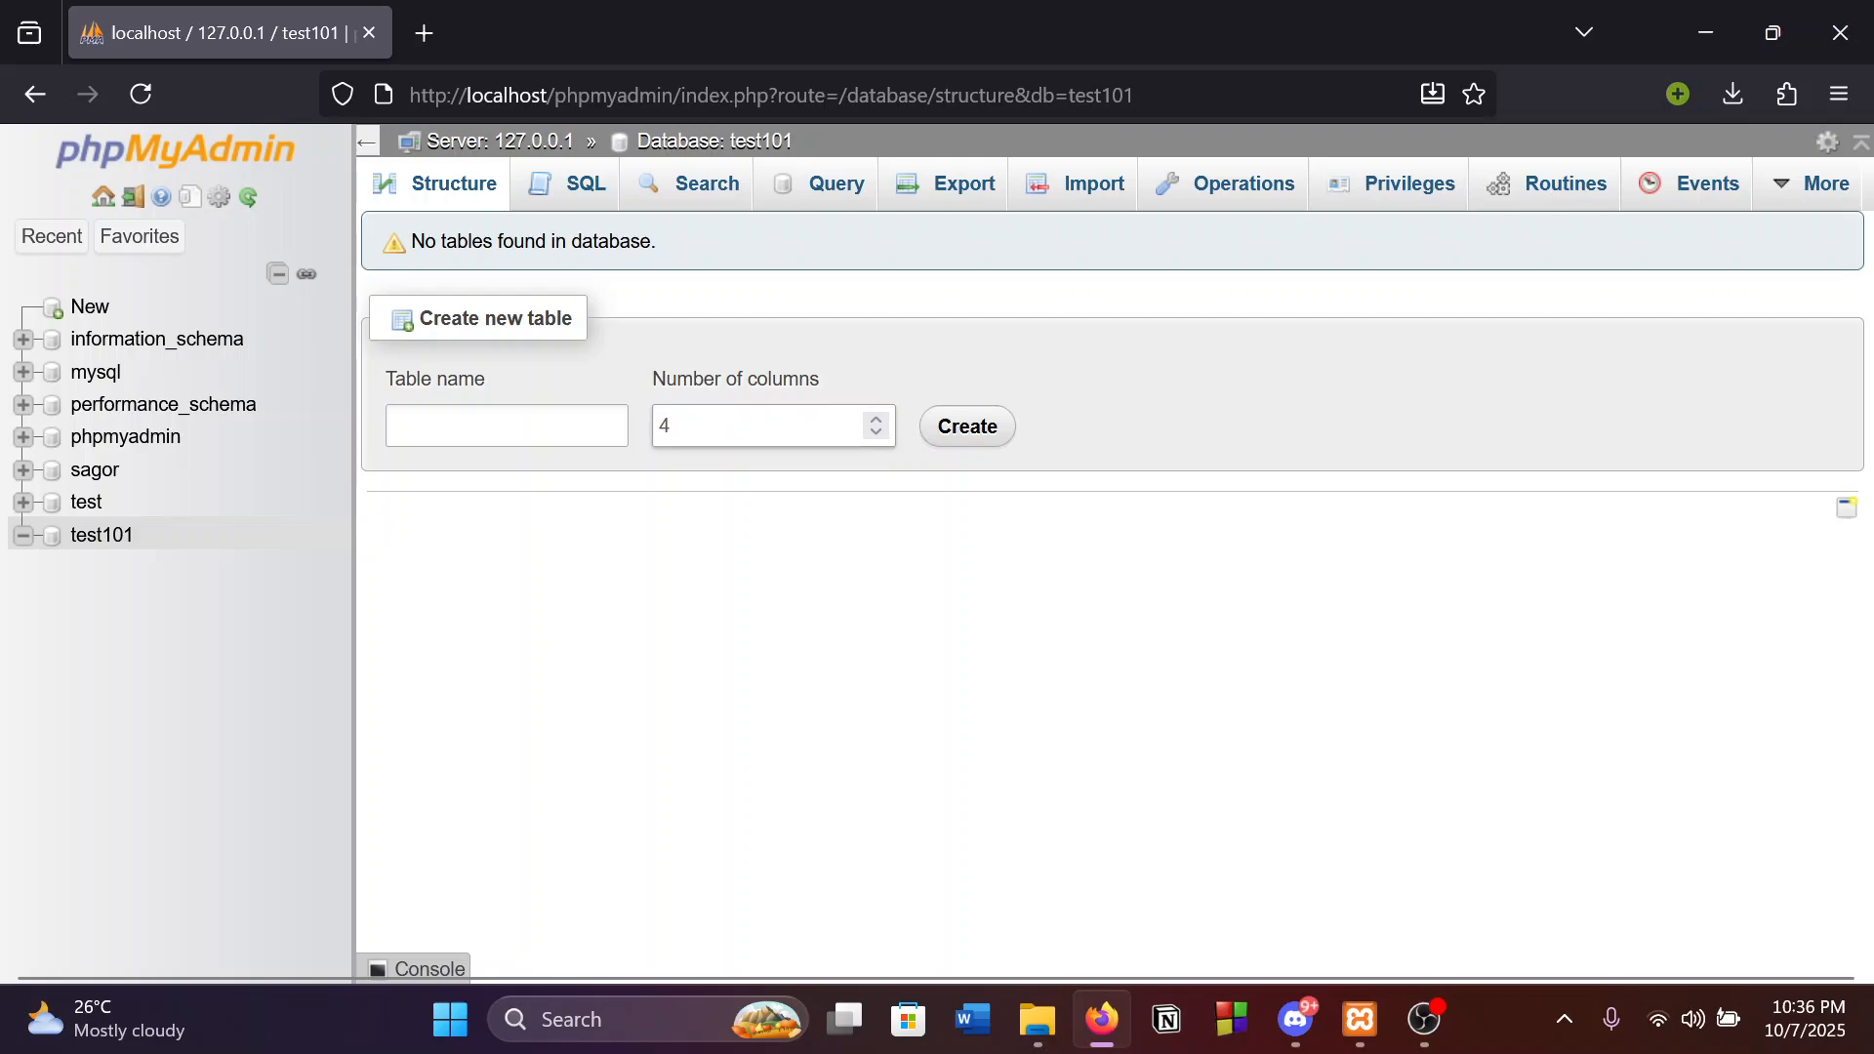
pyautogui.click(876, 430)
pyautogui.click(876, 420)
pyautogui.click(877, 431)
pyautogui.click(877, 431)
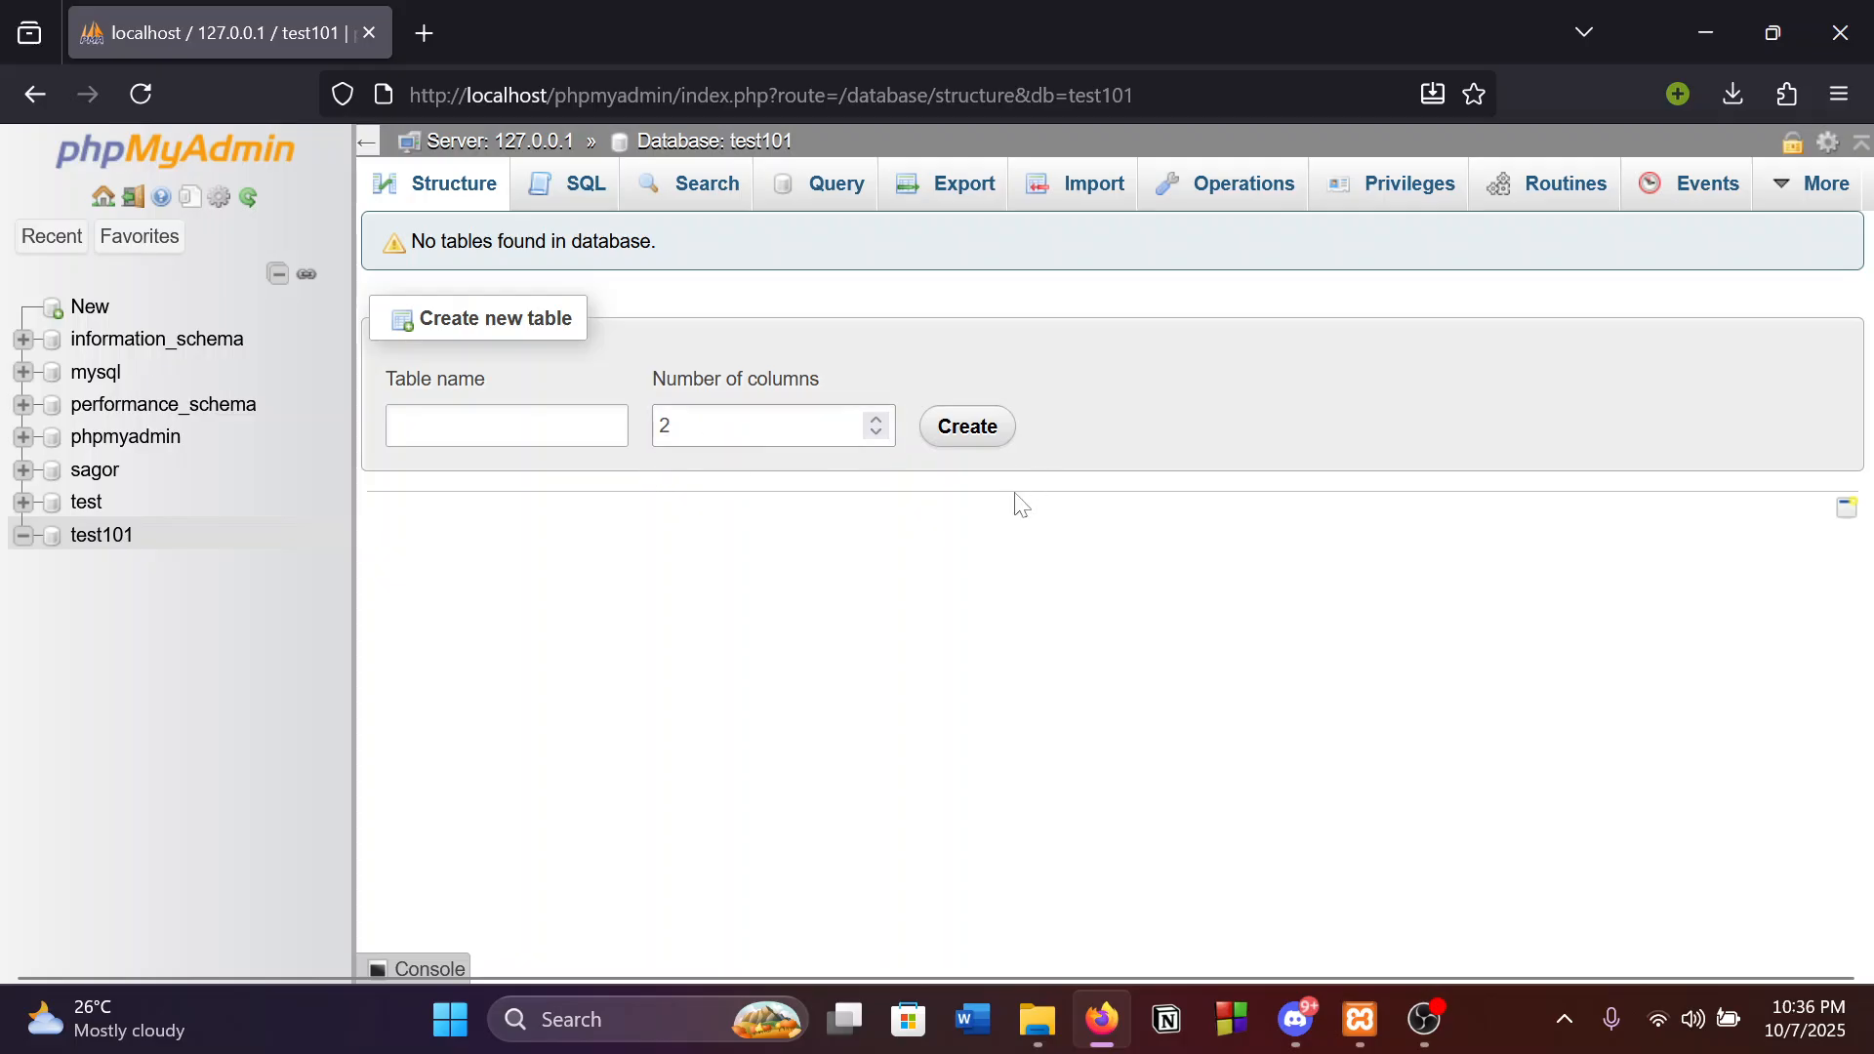
# Name the new table student_info and create it.
pyautogui.click(508, 426)
pyautogui.press('Return')
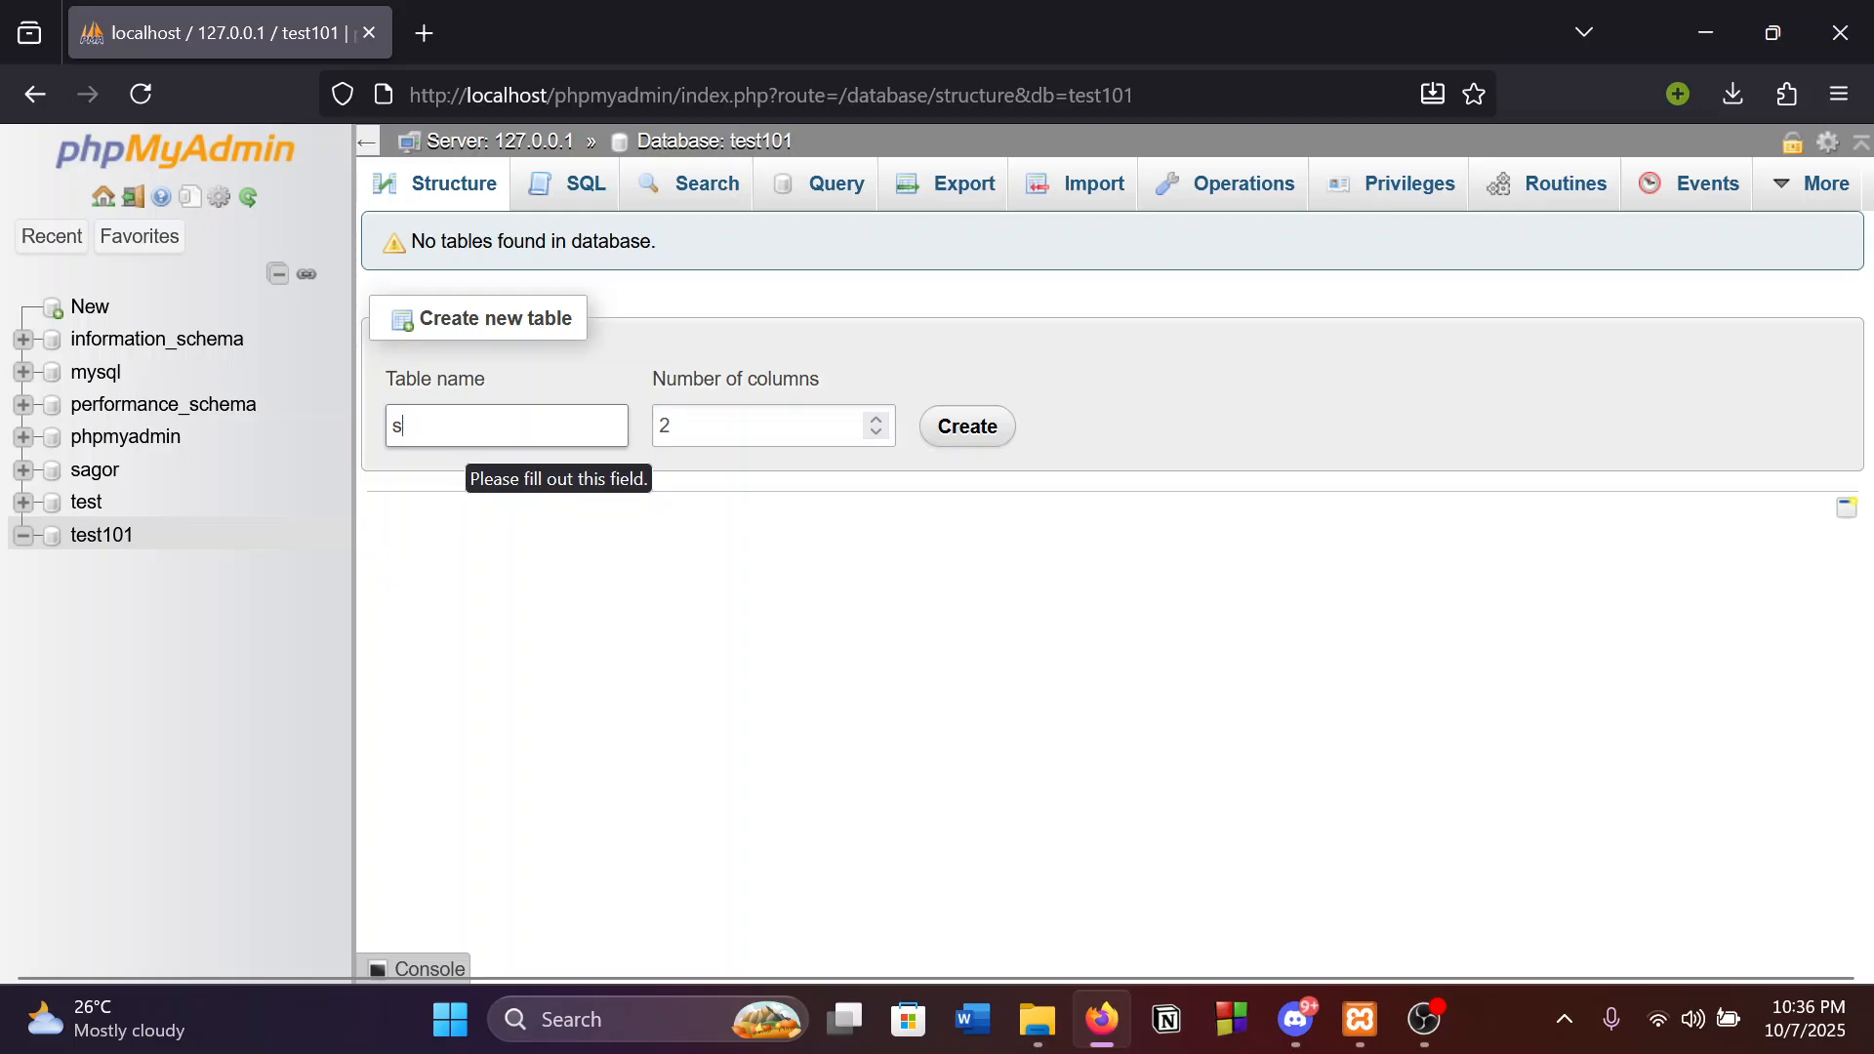
pyautogui.write('S')
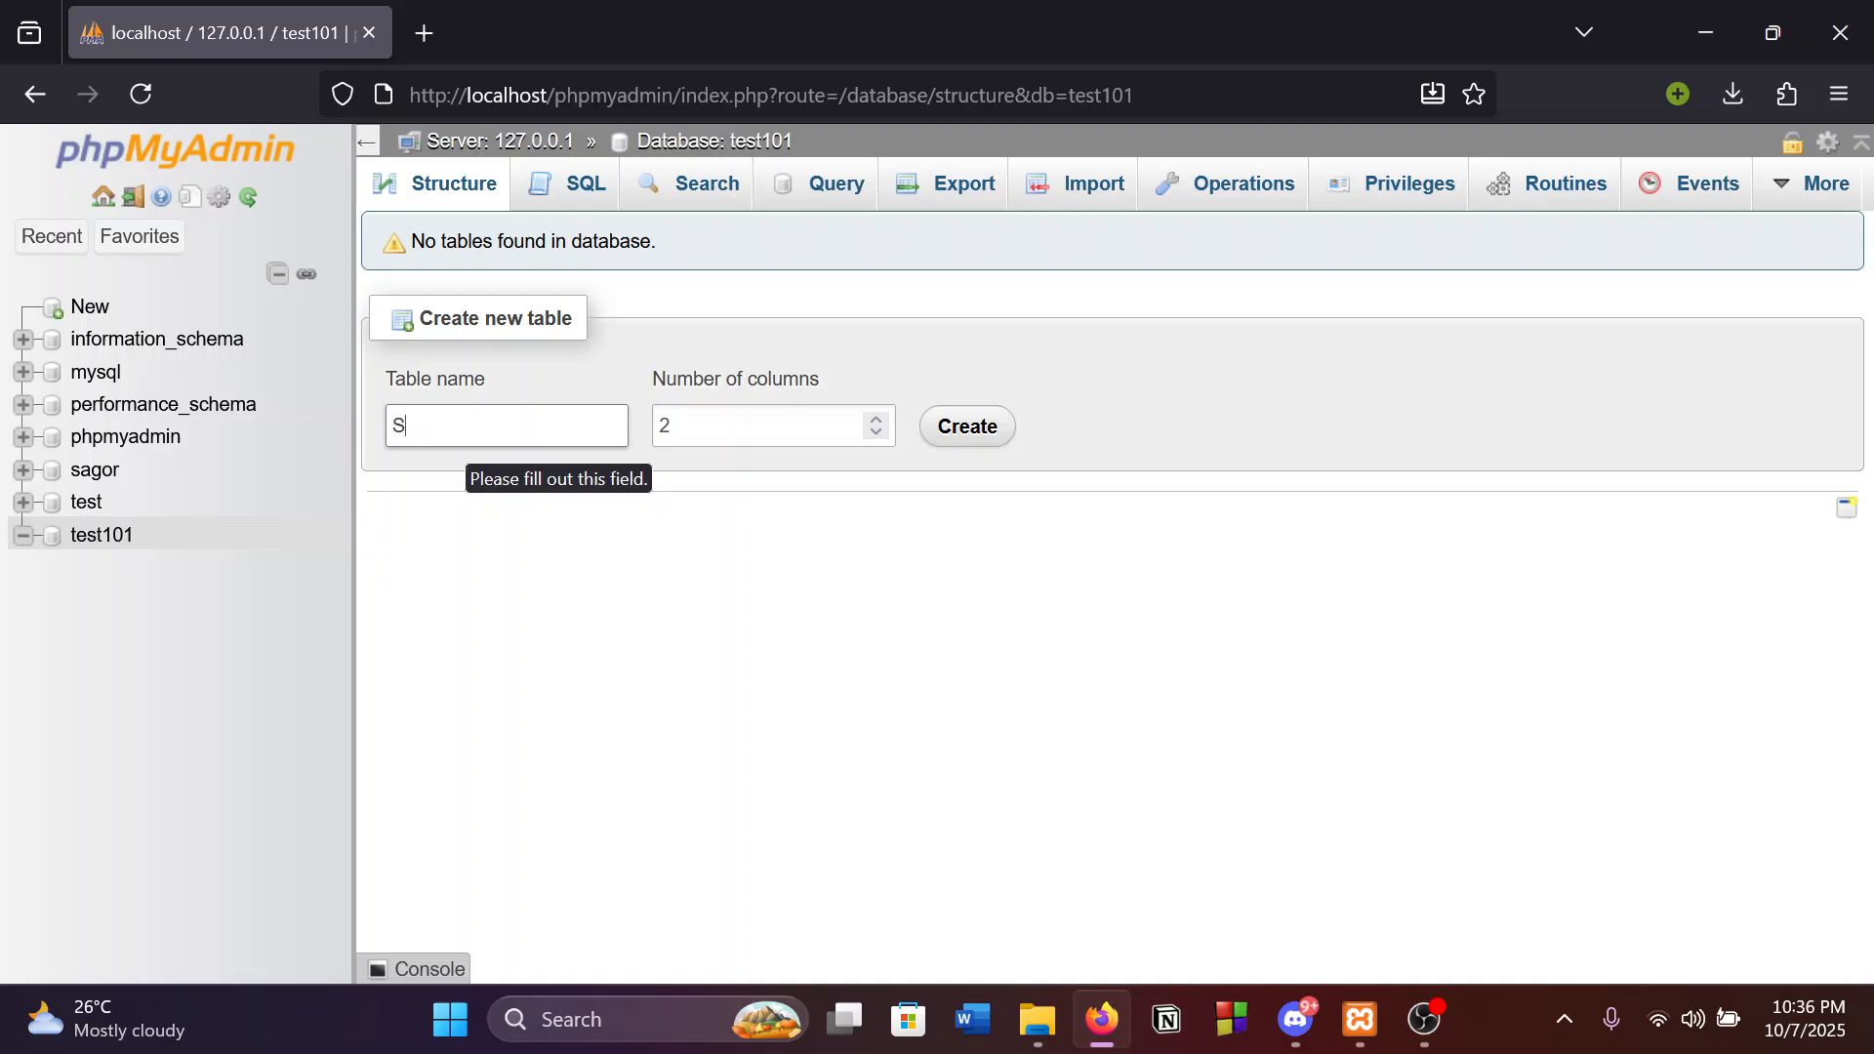
pyautogui.write('TTUD')
pyautogui.press('BackSpace')
pyautogui.press('BackSpace')
pyautogui.press('BackSpace')
pyautogui.write('tudent_info')
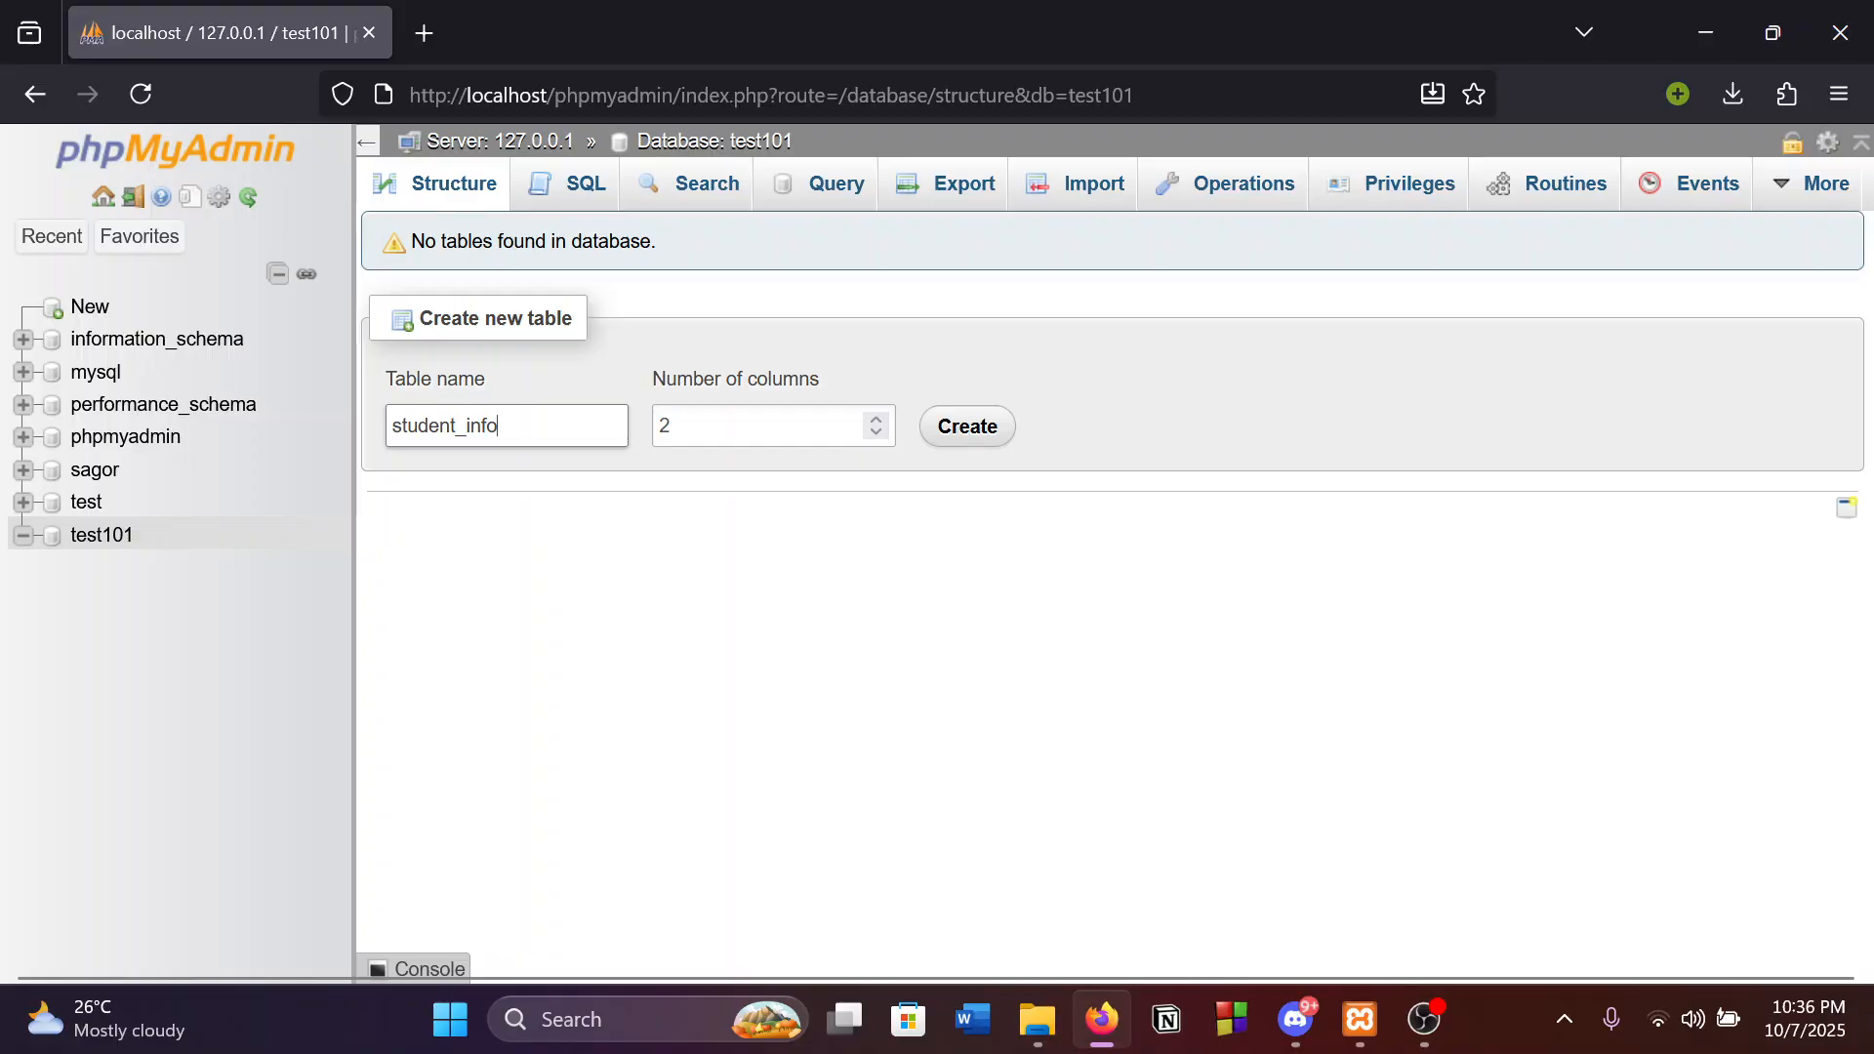
pyautogui.click(987, 430)
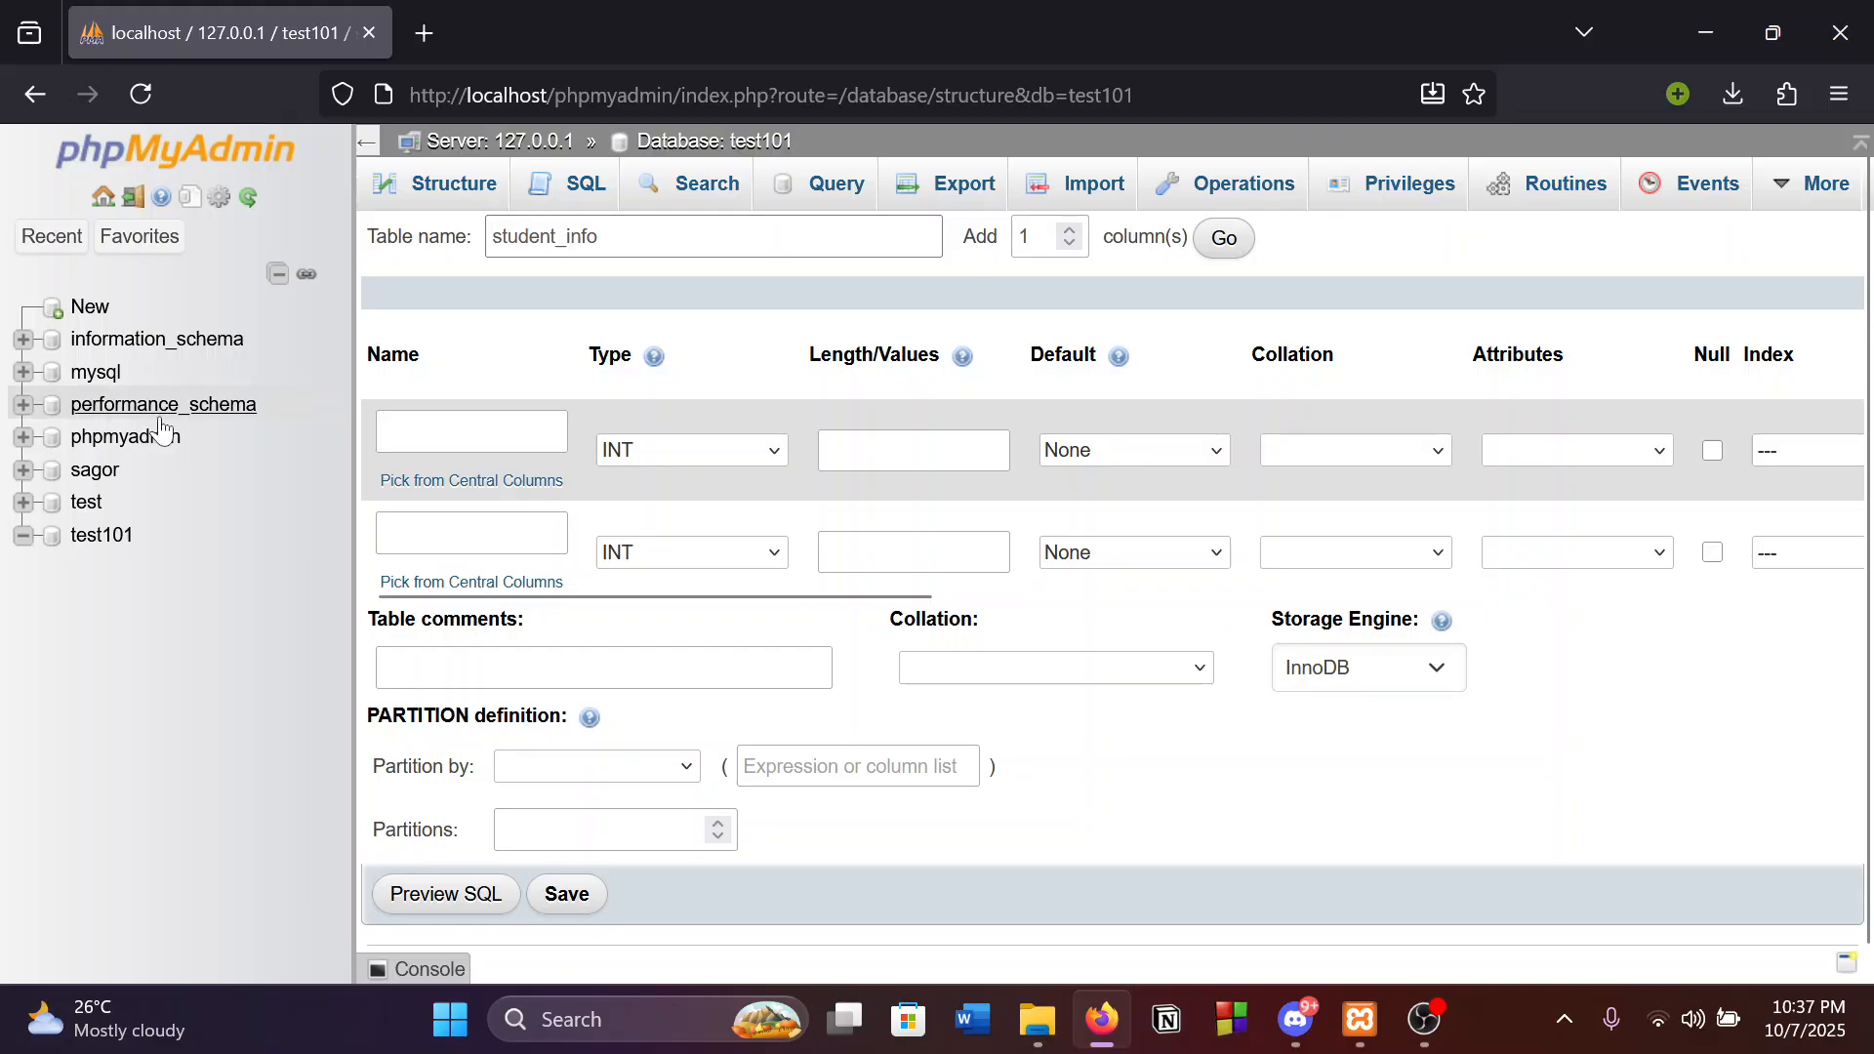
# Name the two columns ID and Name.
pyautogui.click(469, 435)
pyautogui.click(488, 434)
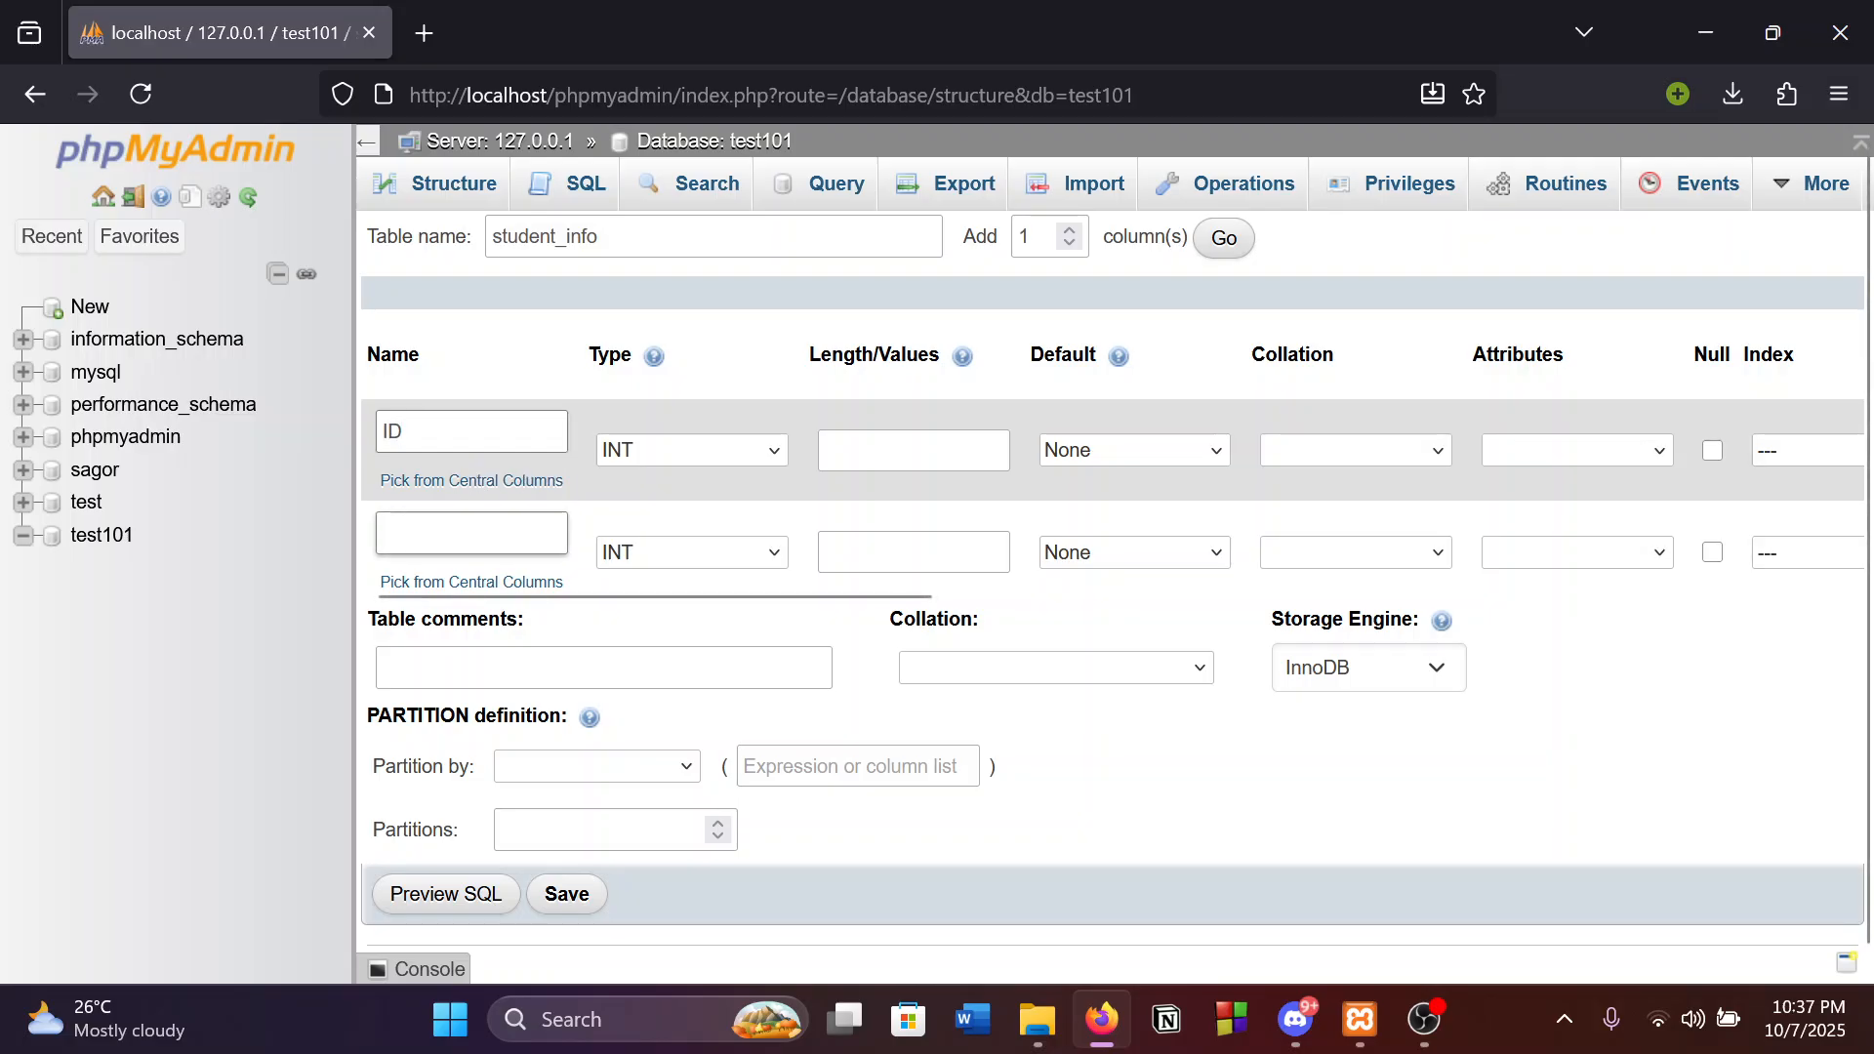
pyautogui.click(472, 534)
pyautogui.write('NAM')
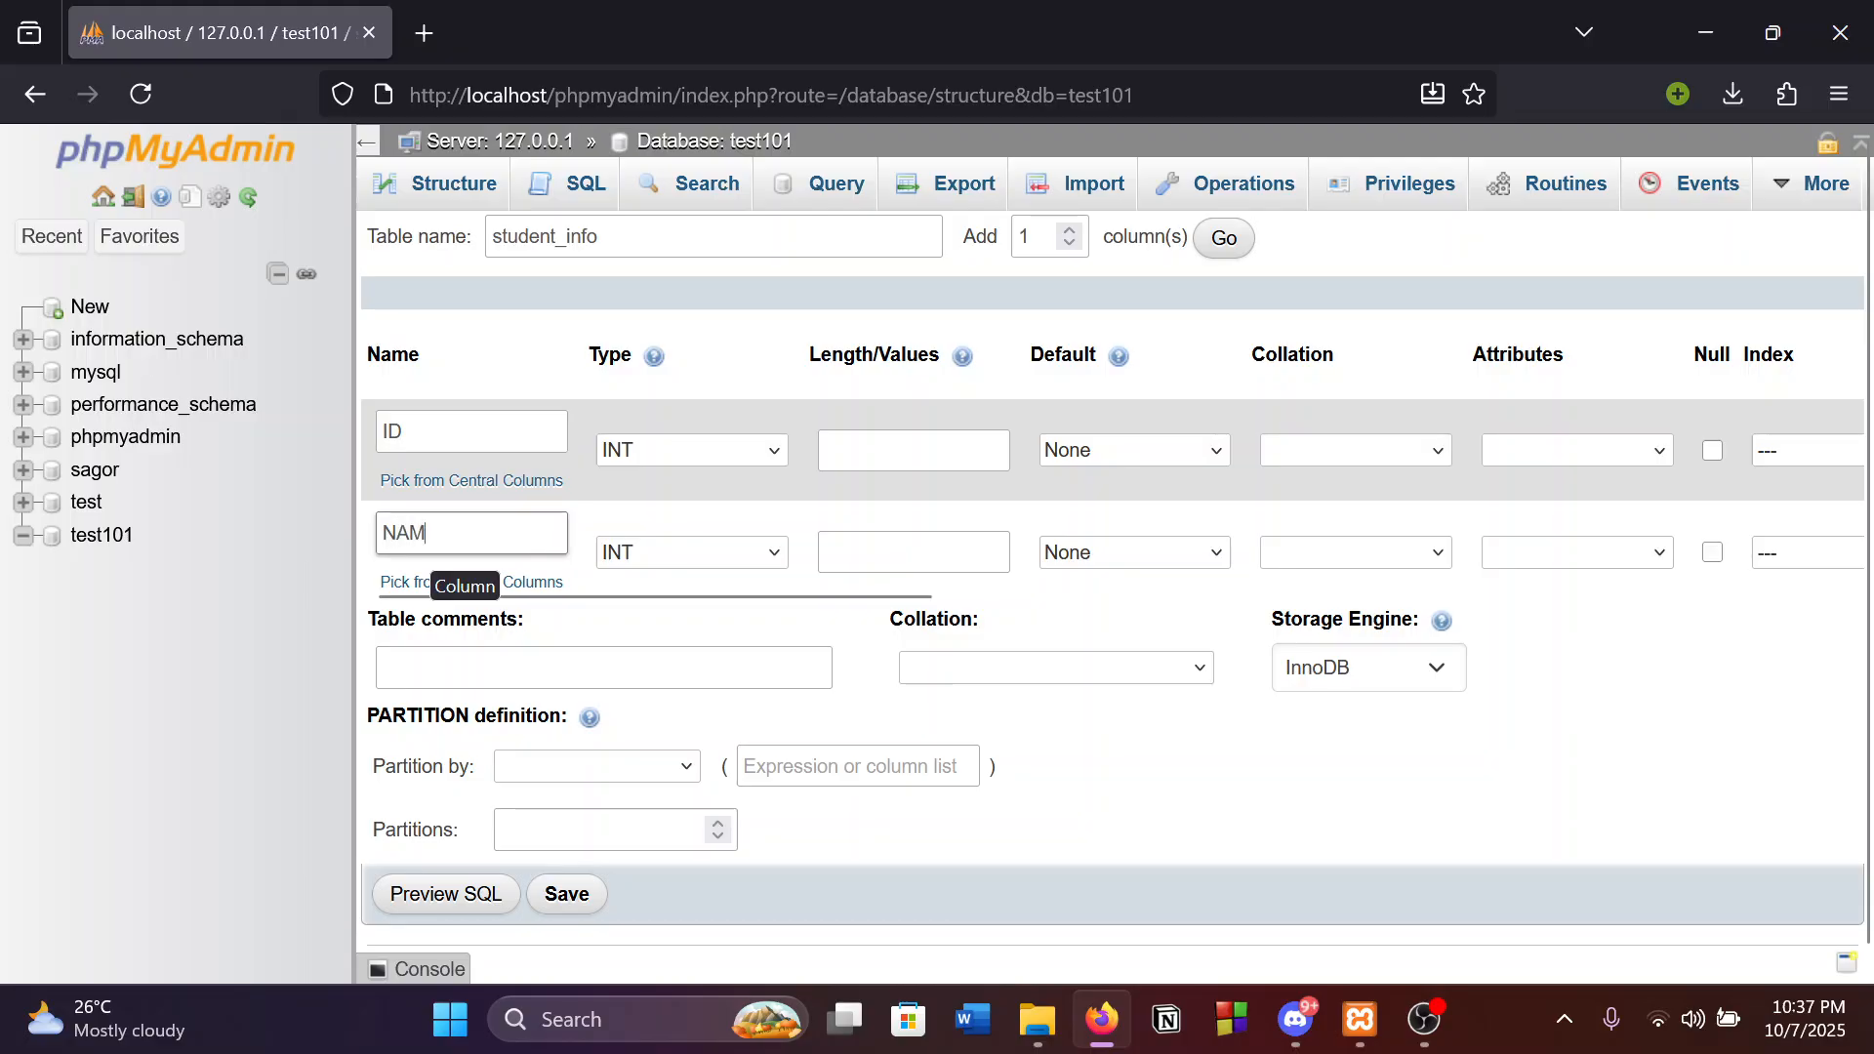
pyautogui.press('BackSpace')
pyautogui.write('me')
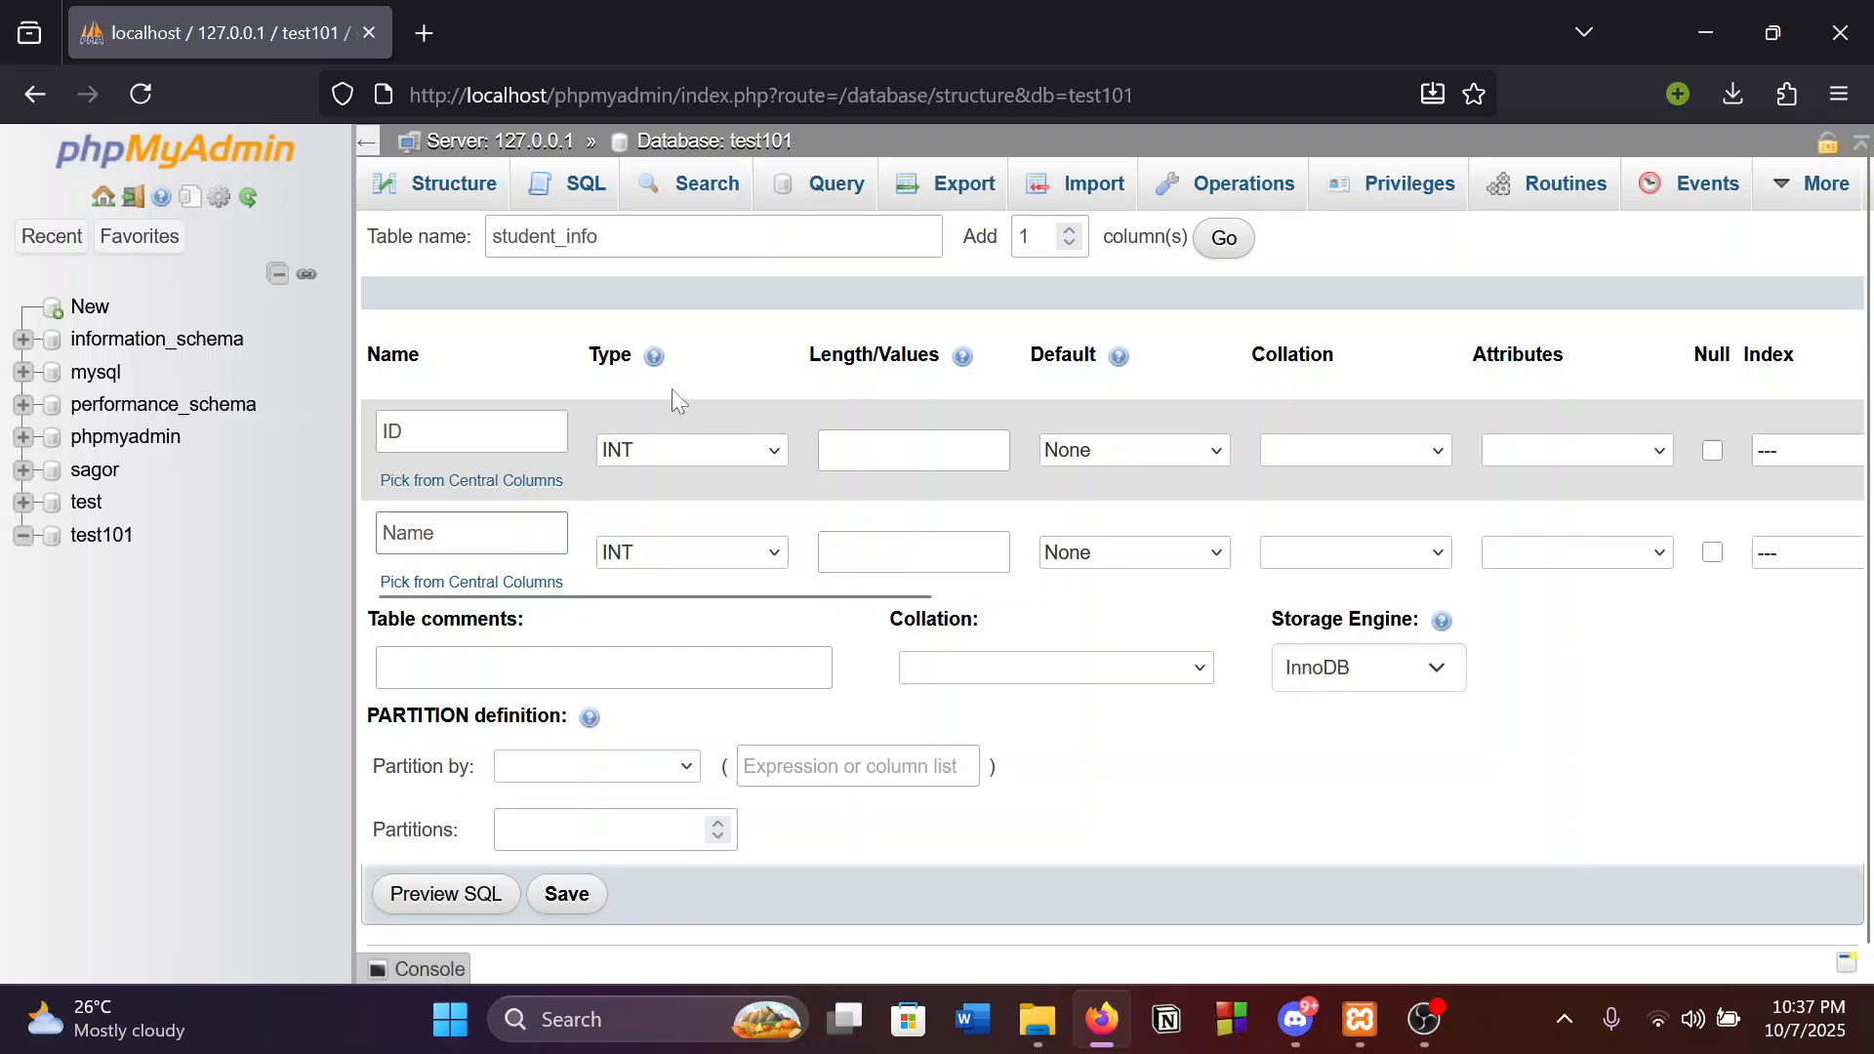
# Keep ID as INT and make Name a VARCHAR column.
pyautogui.click(656, 455)
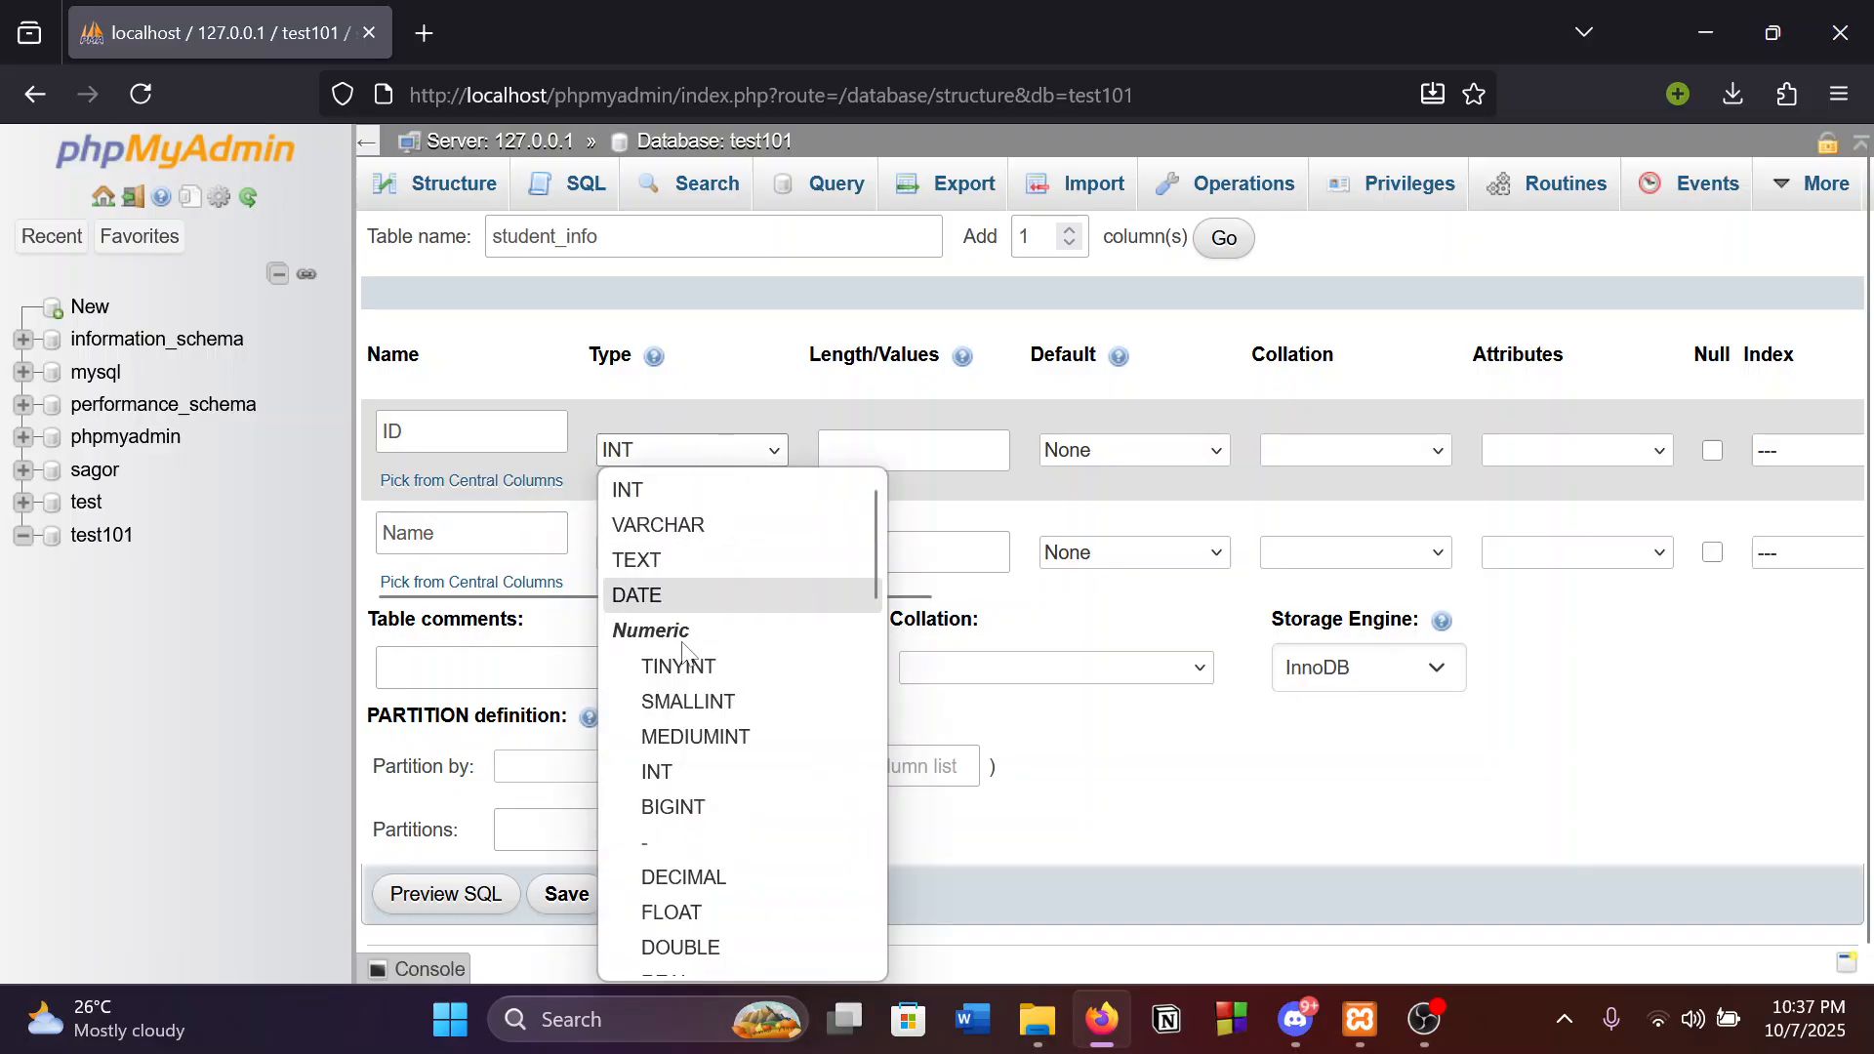
pyautogui.scroll(-5, 765, 699)
pyautogui.scroll(5, 719, 691)
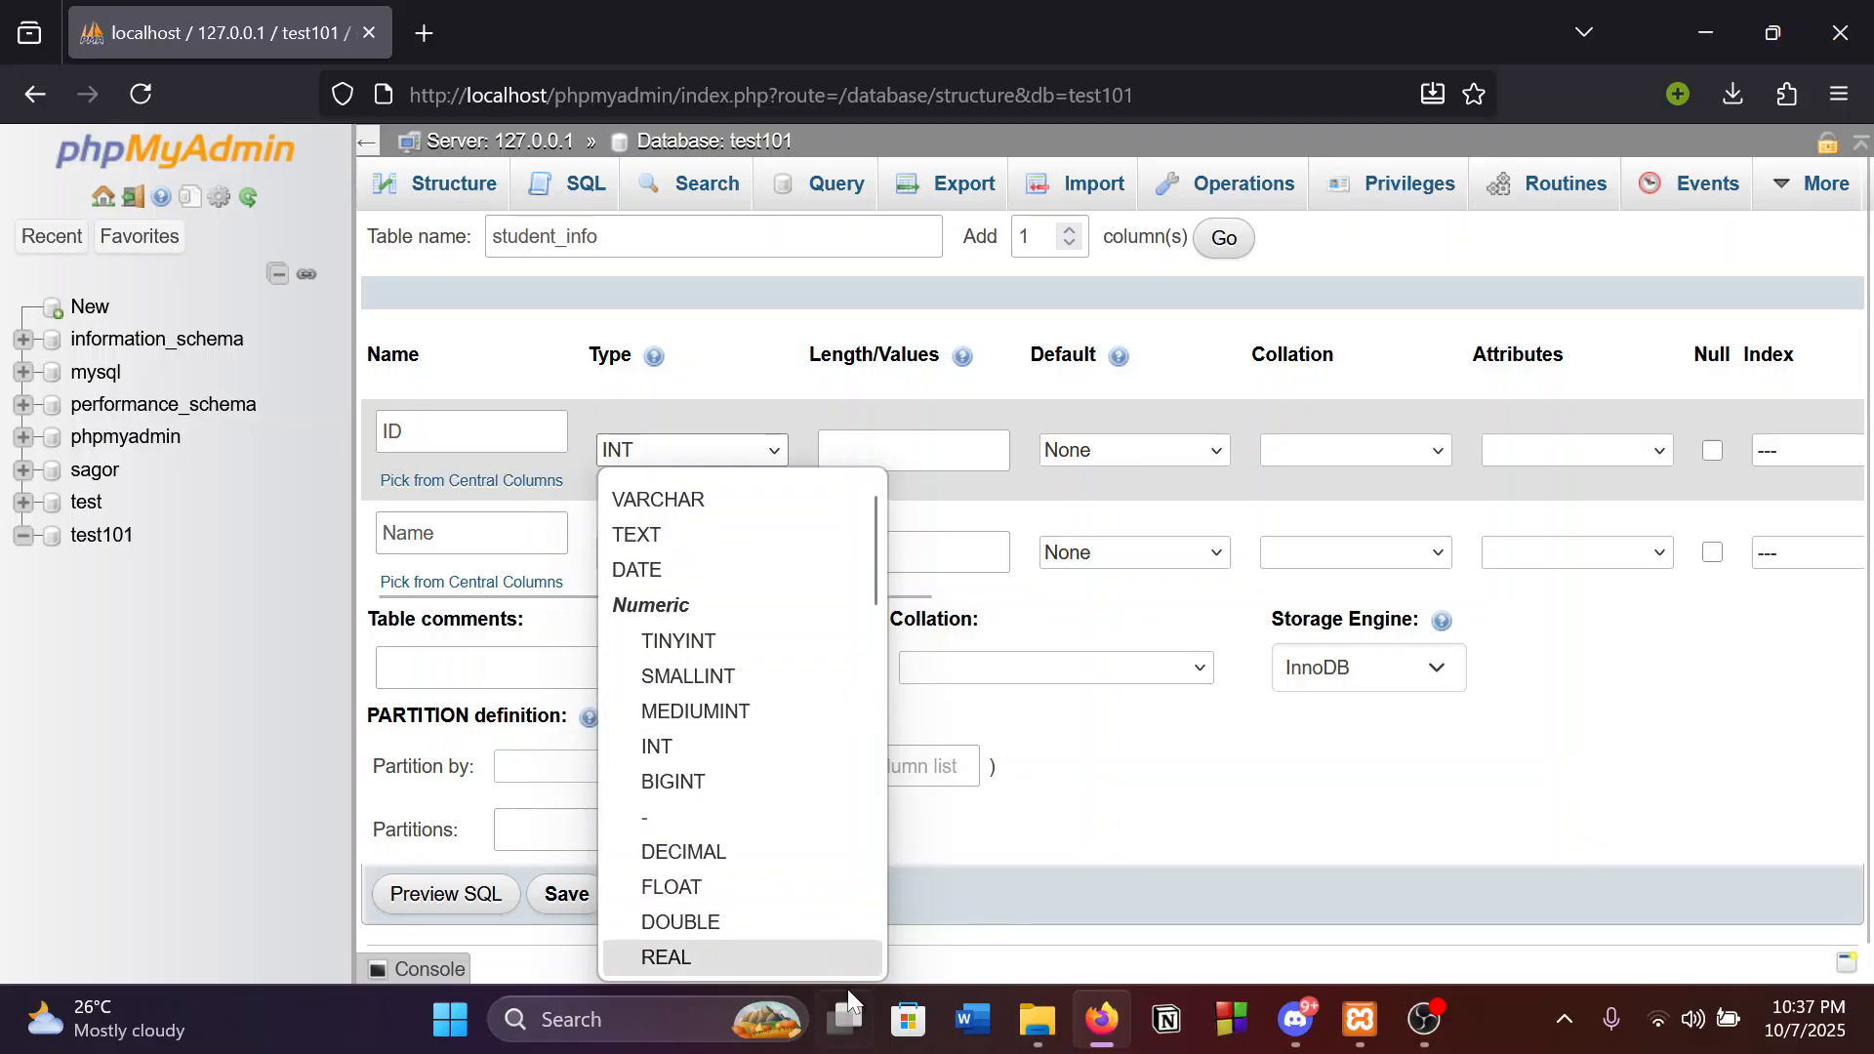
pyautogui.scroll(1, 753, 923)
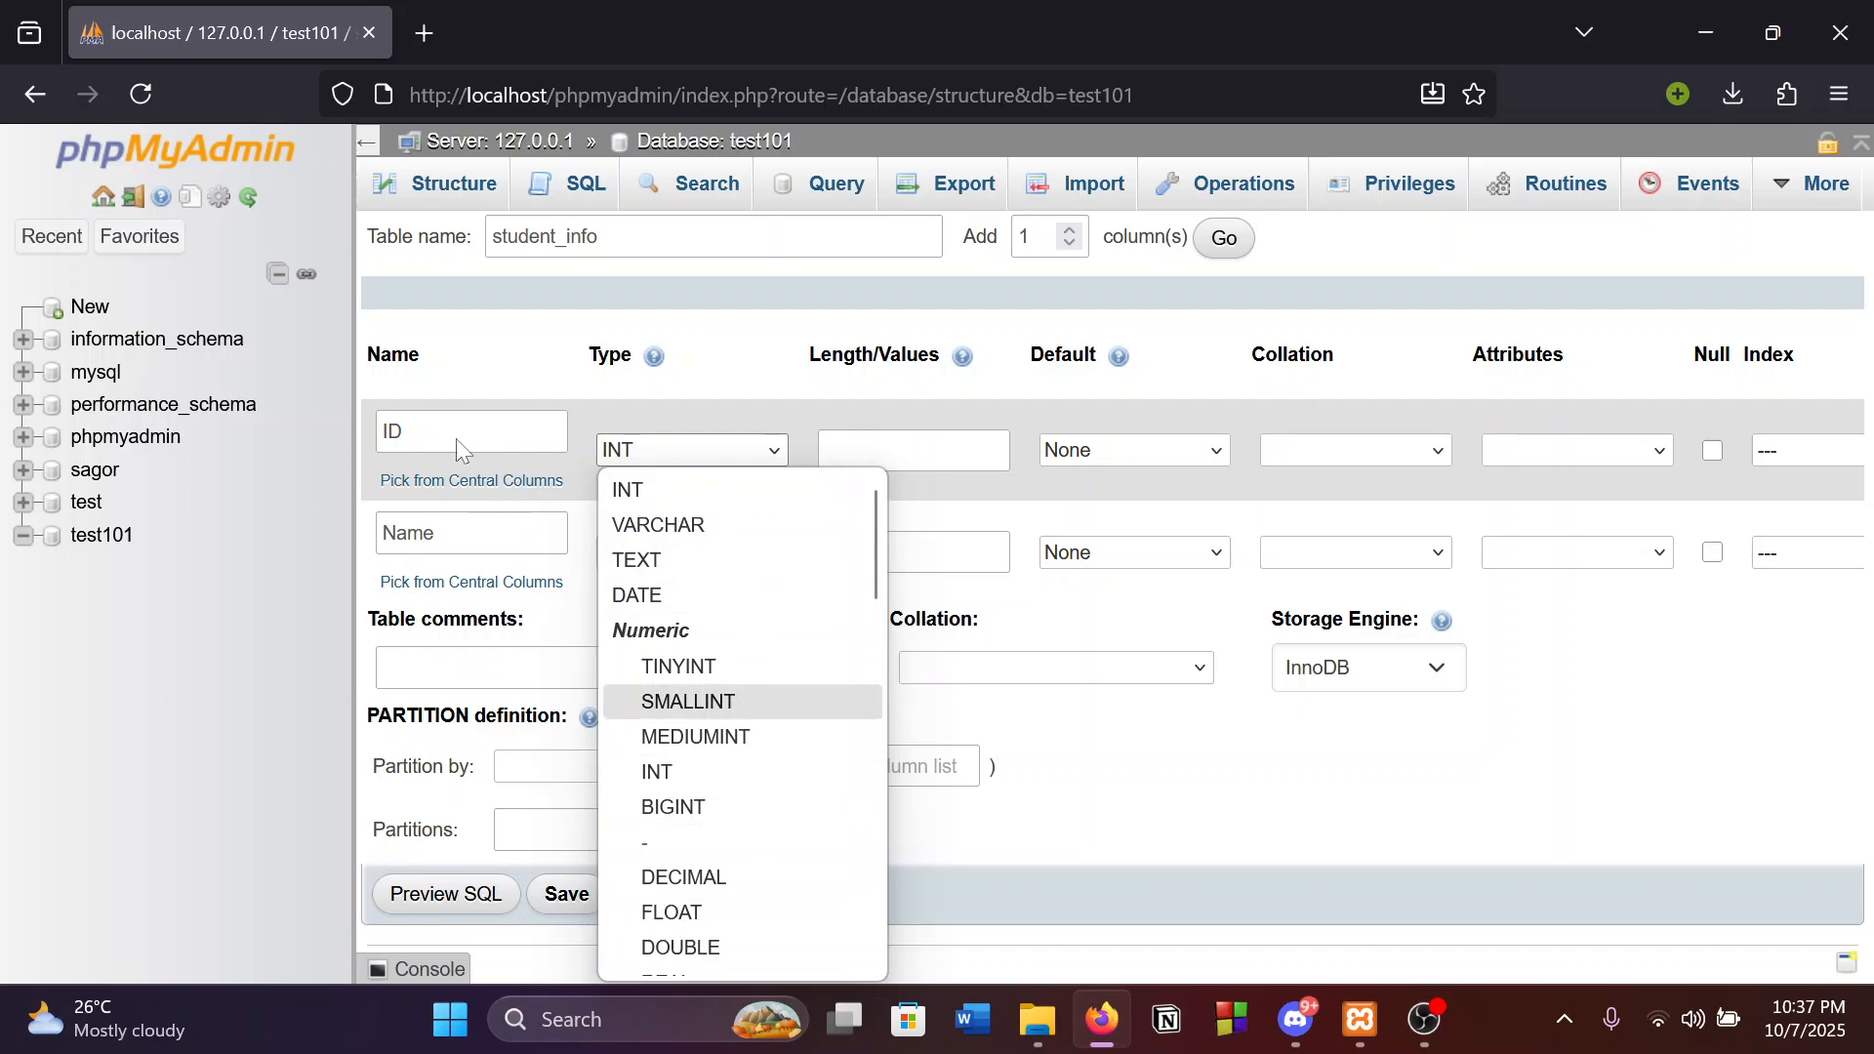
pyautogui.click(677, 488)
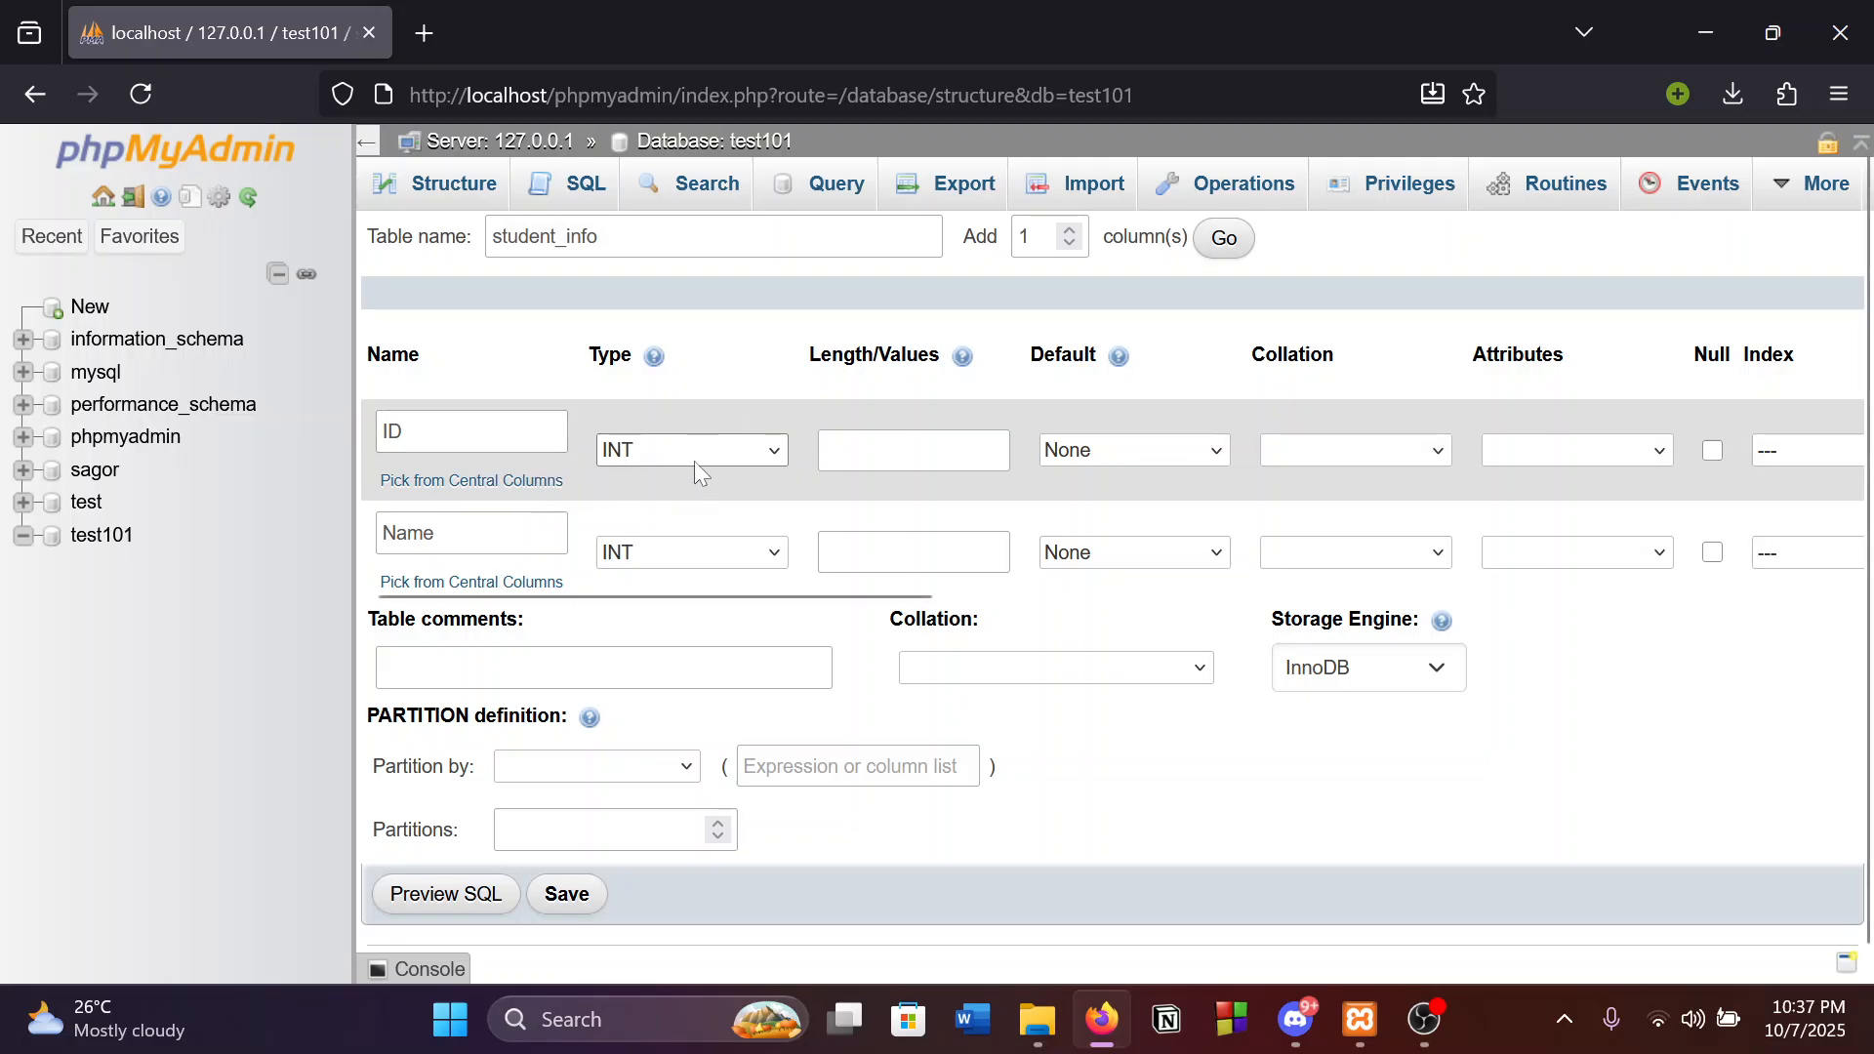
pyautogui.click(712, 553)
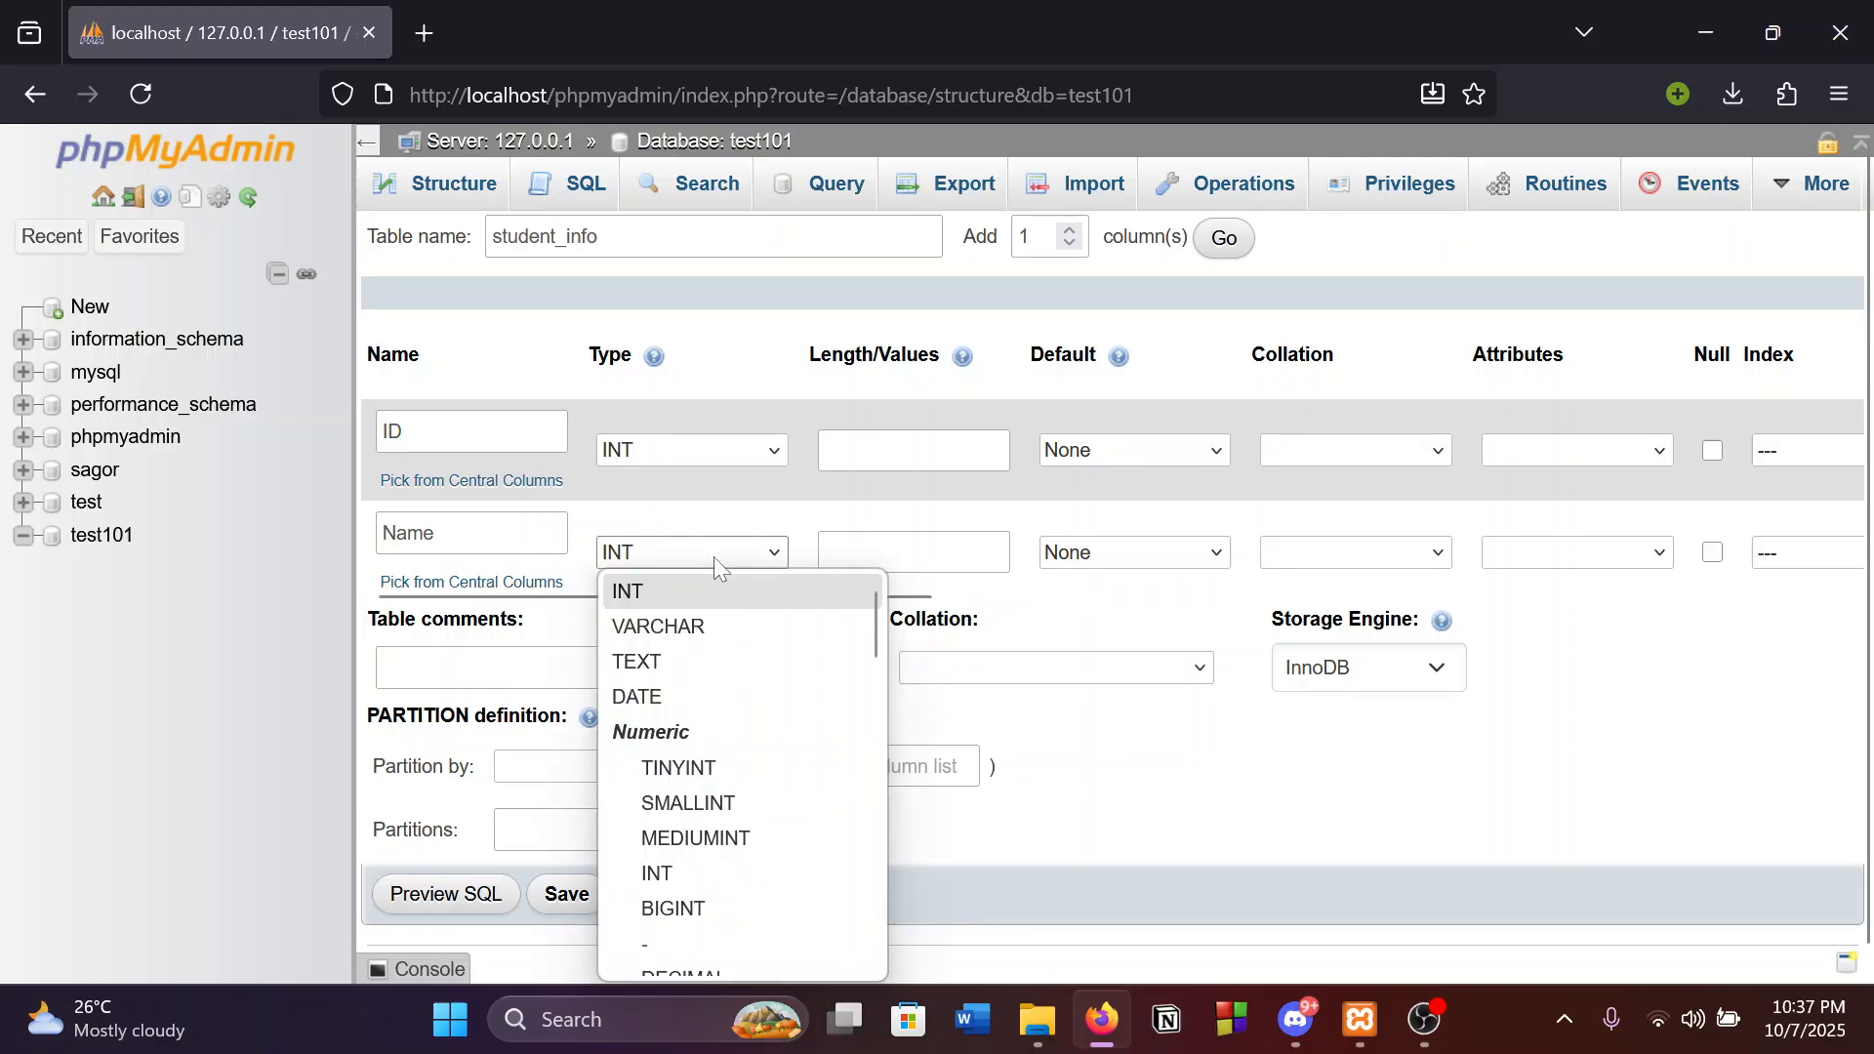
pyautogui.click(659, 628)
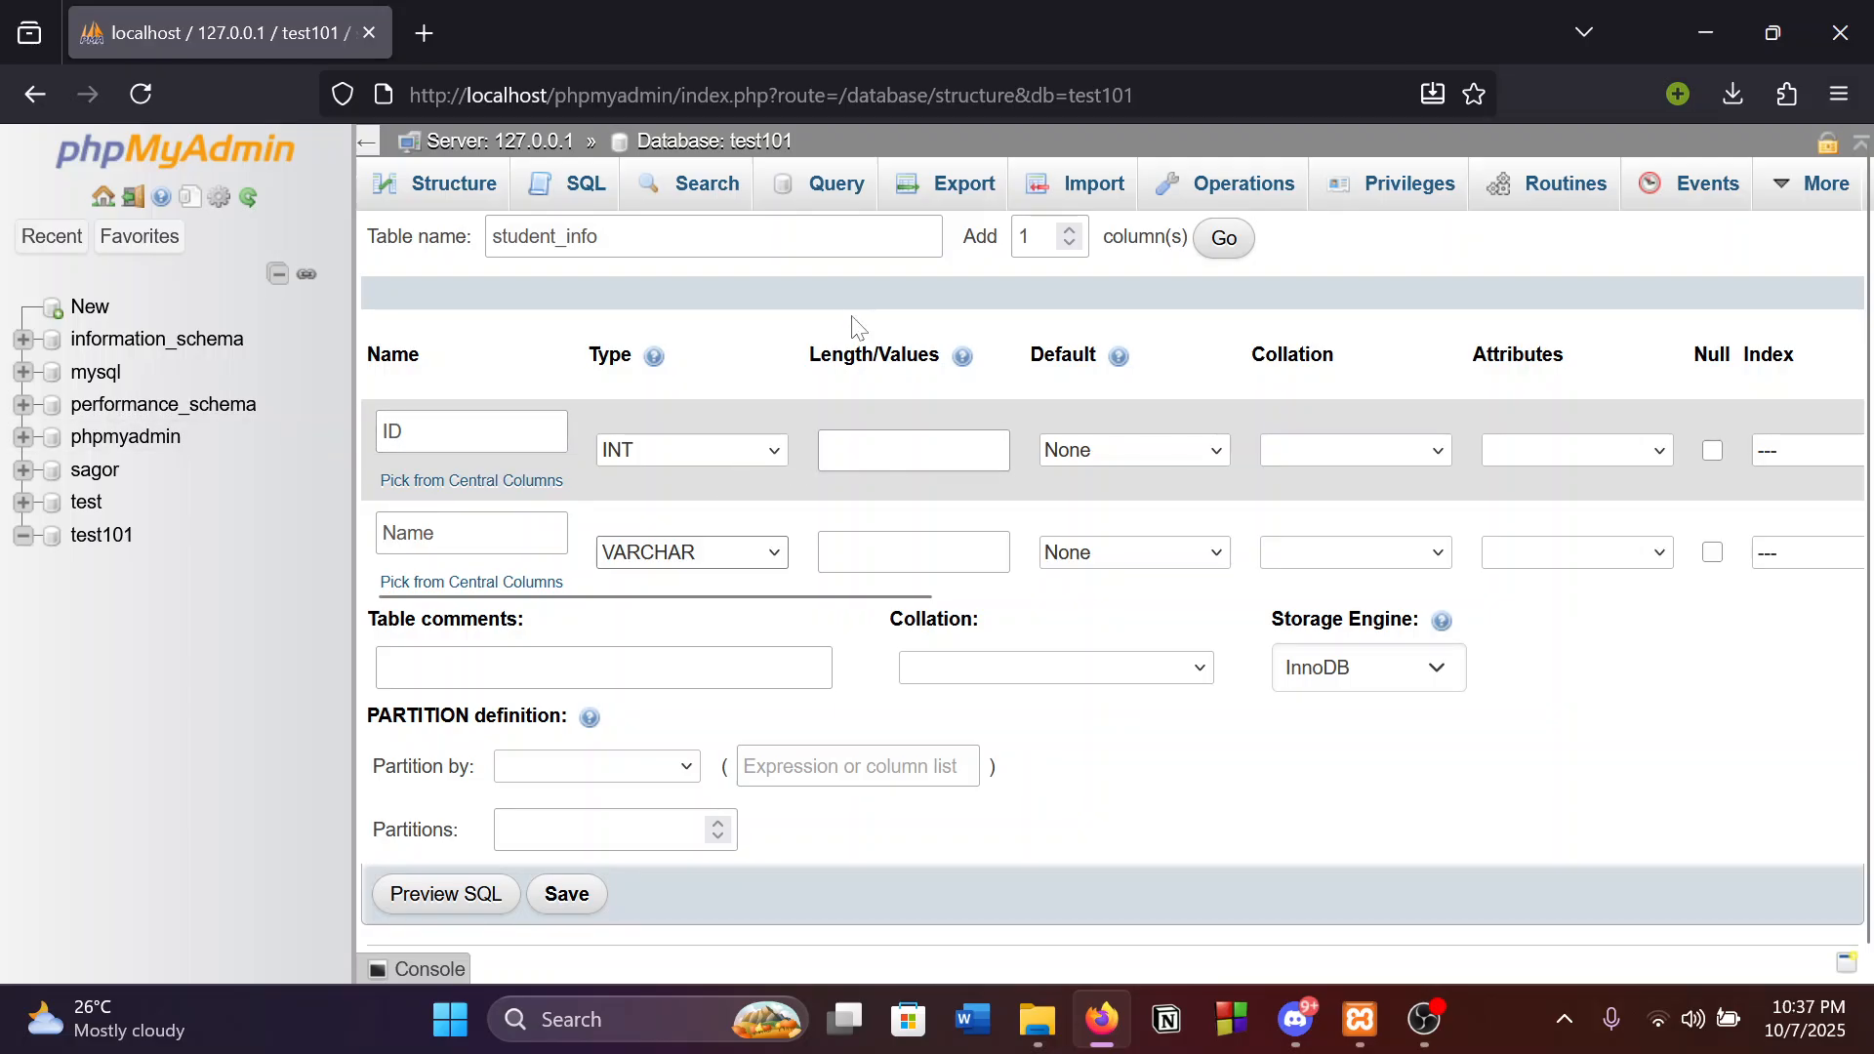
# Give ID length 10 and Name length 20, then save the table.
pyautogui.click(913, 451)
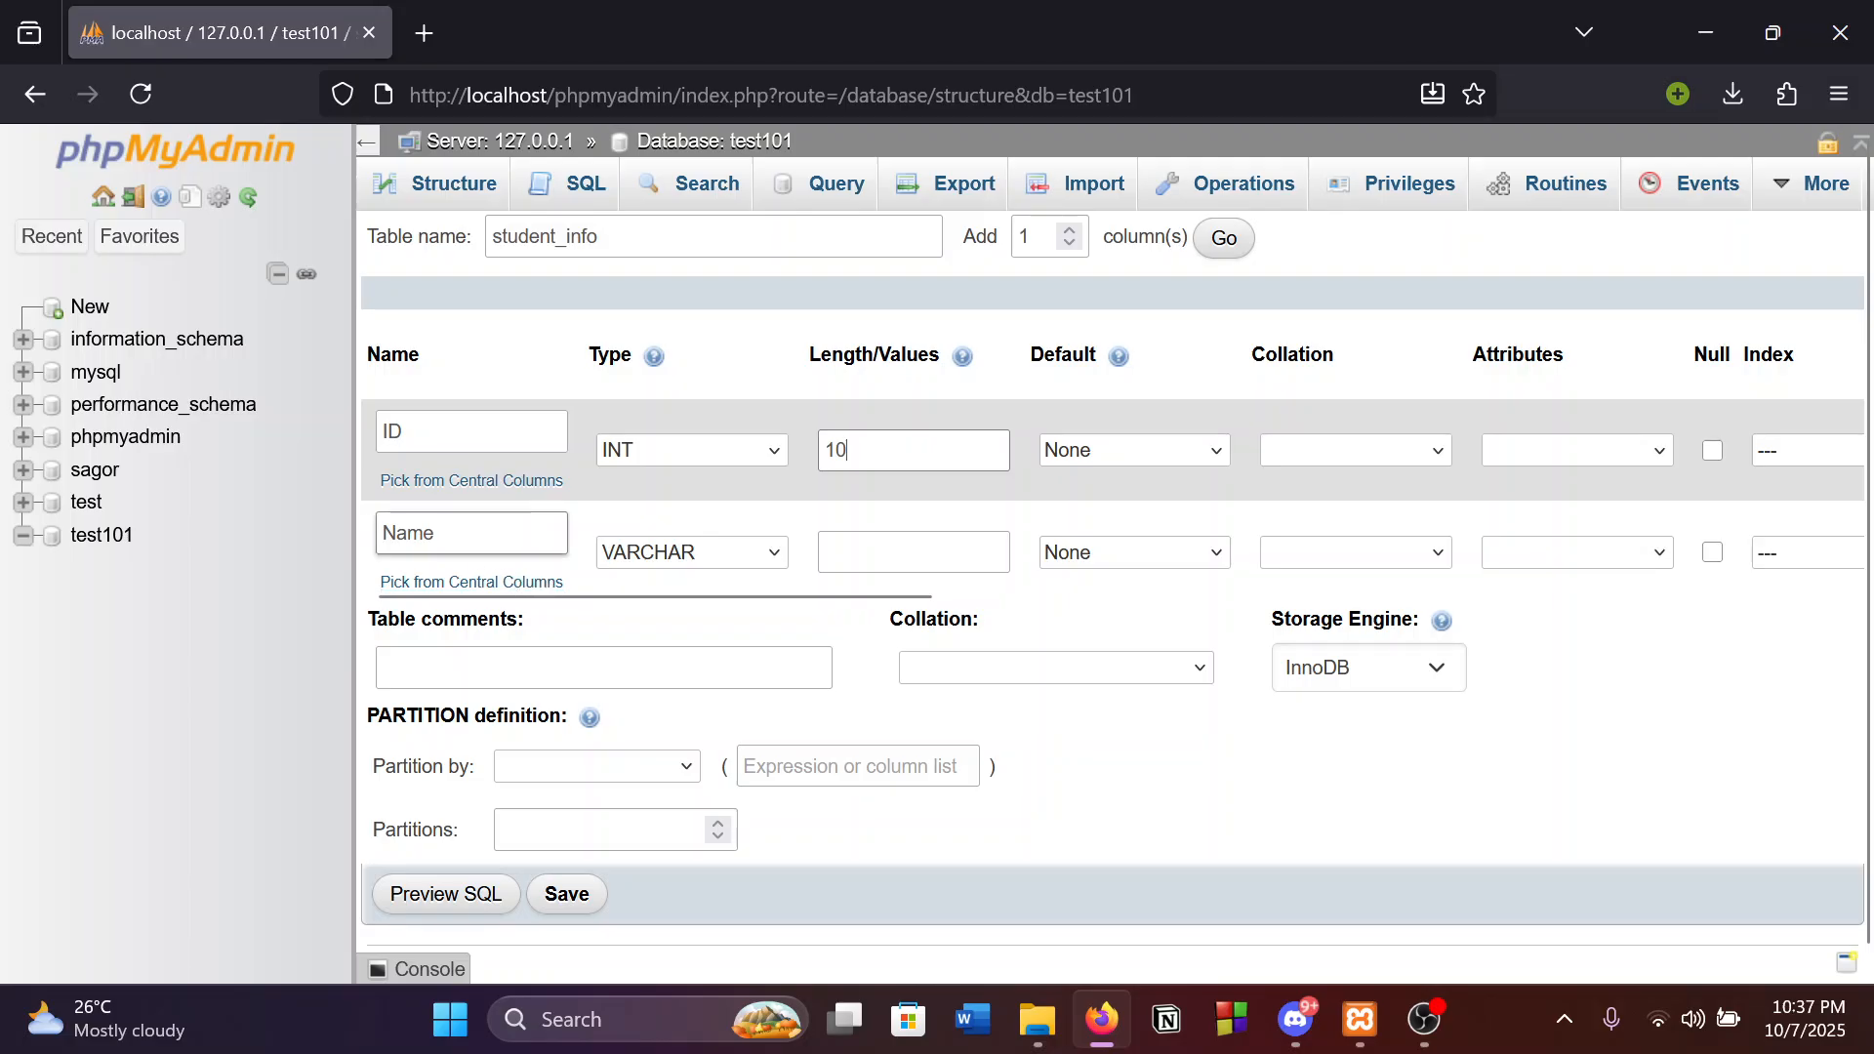
pyautogui.click(859, 554)
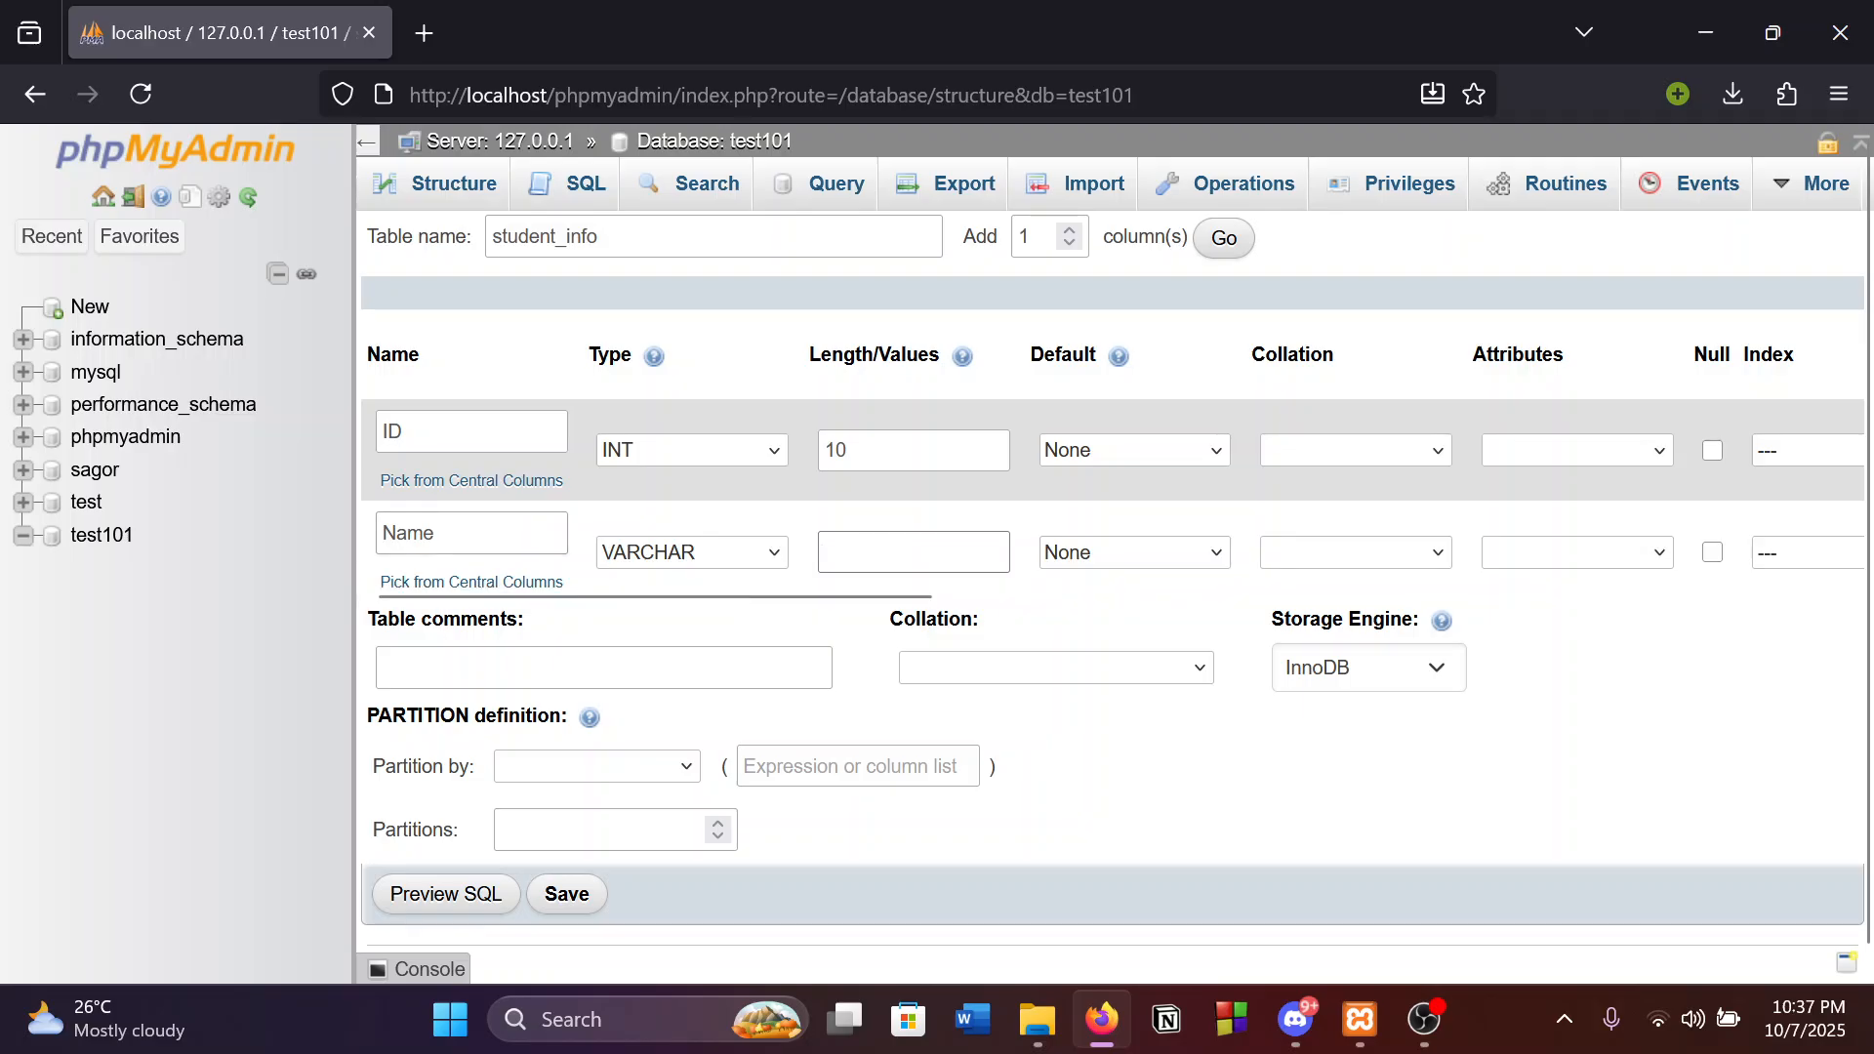
pyautogui.write('20')
pyautogui.click(566, 896)
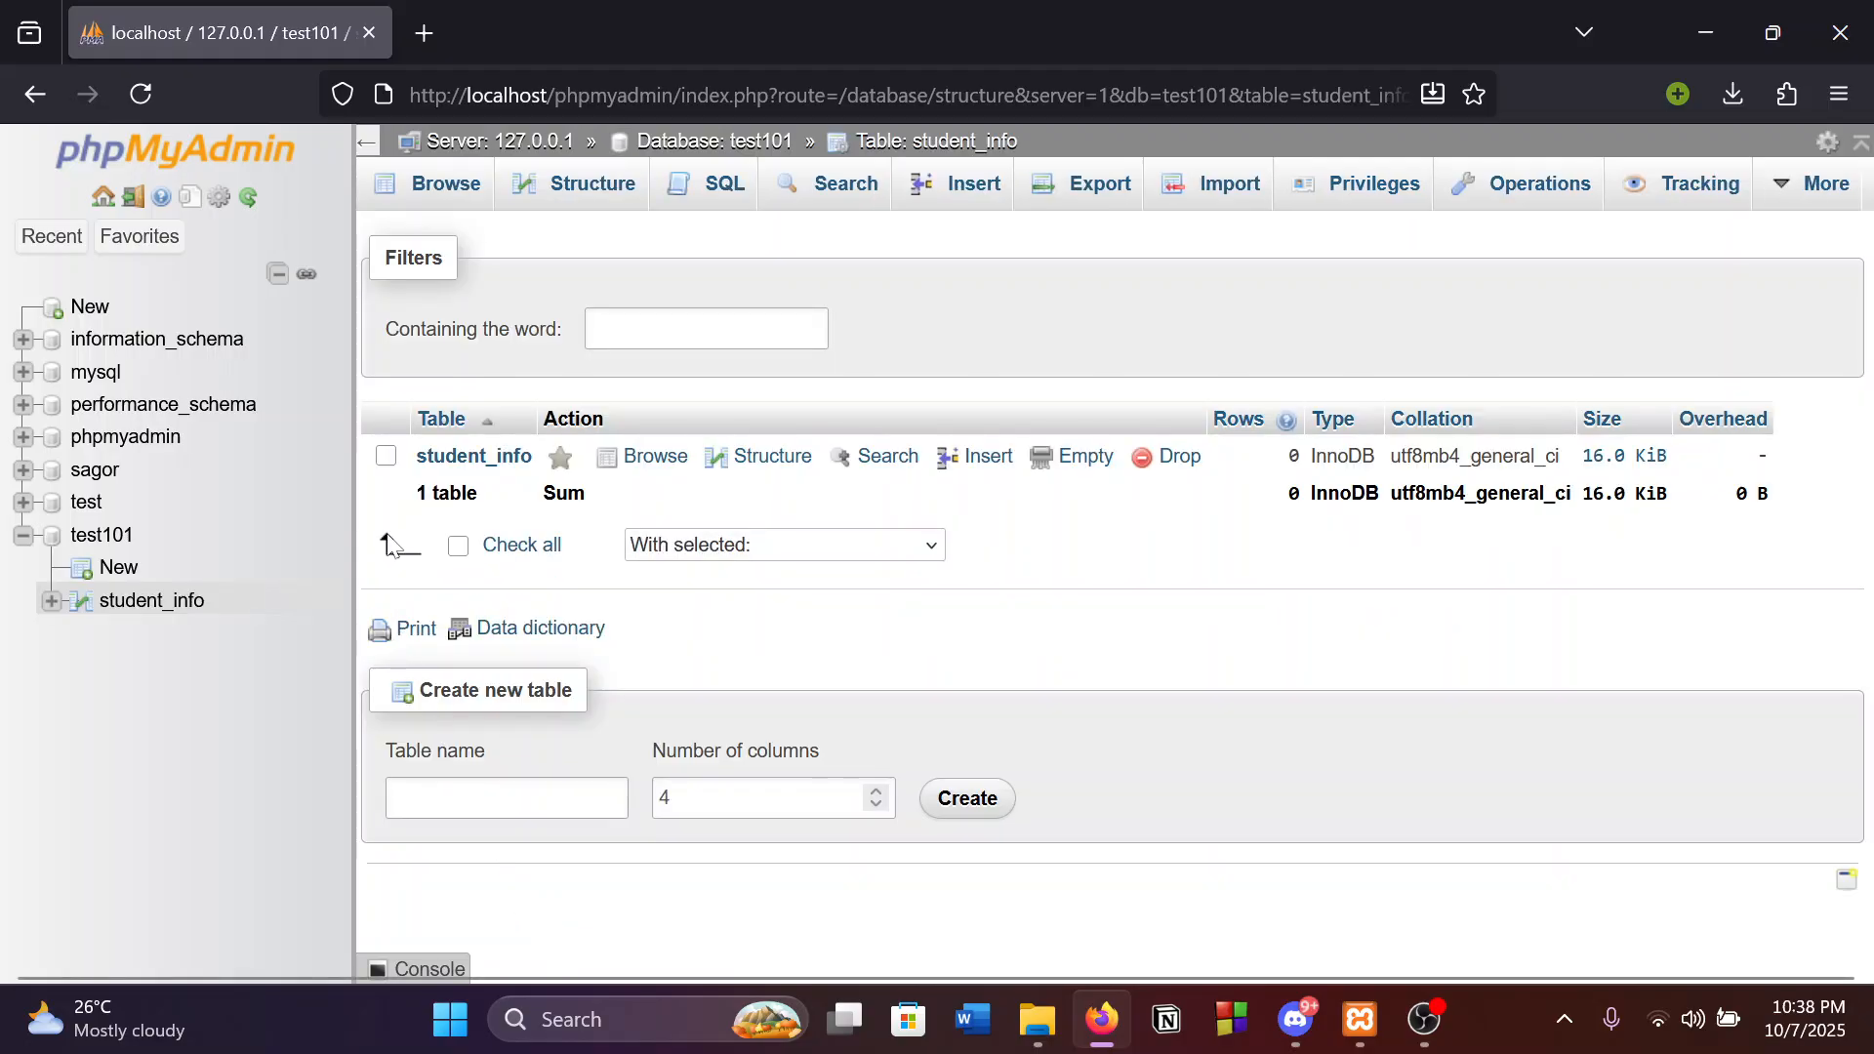
# Open student_info and browse its rows, which return zero results.
pyautogui.click(478, 459)
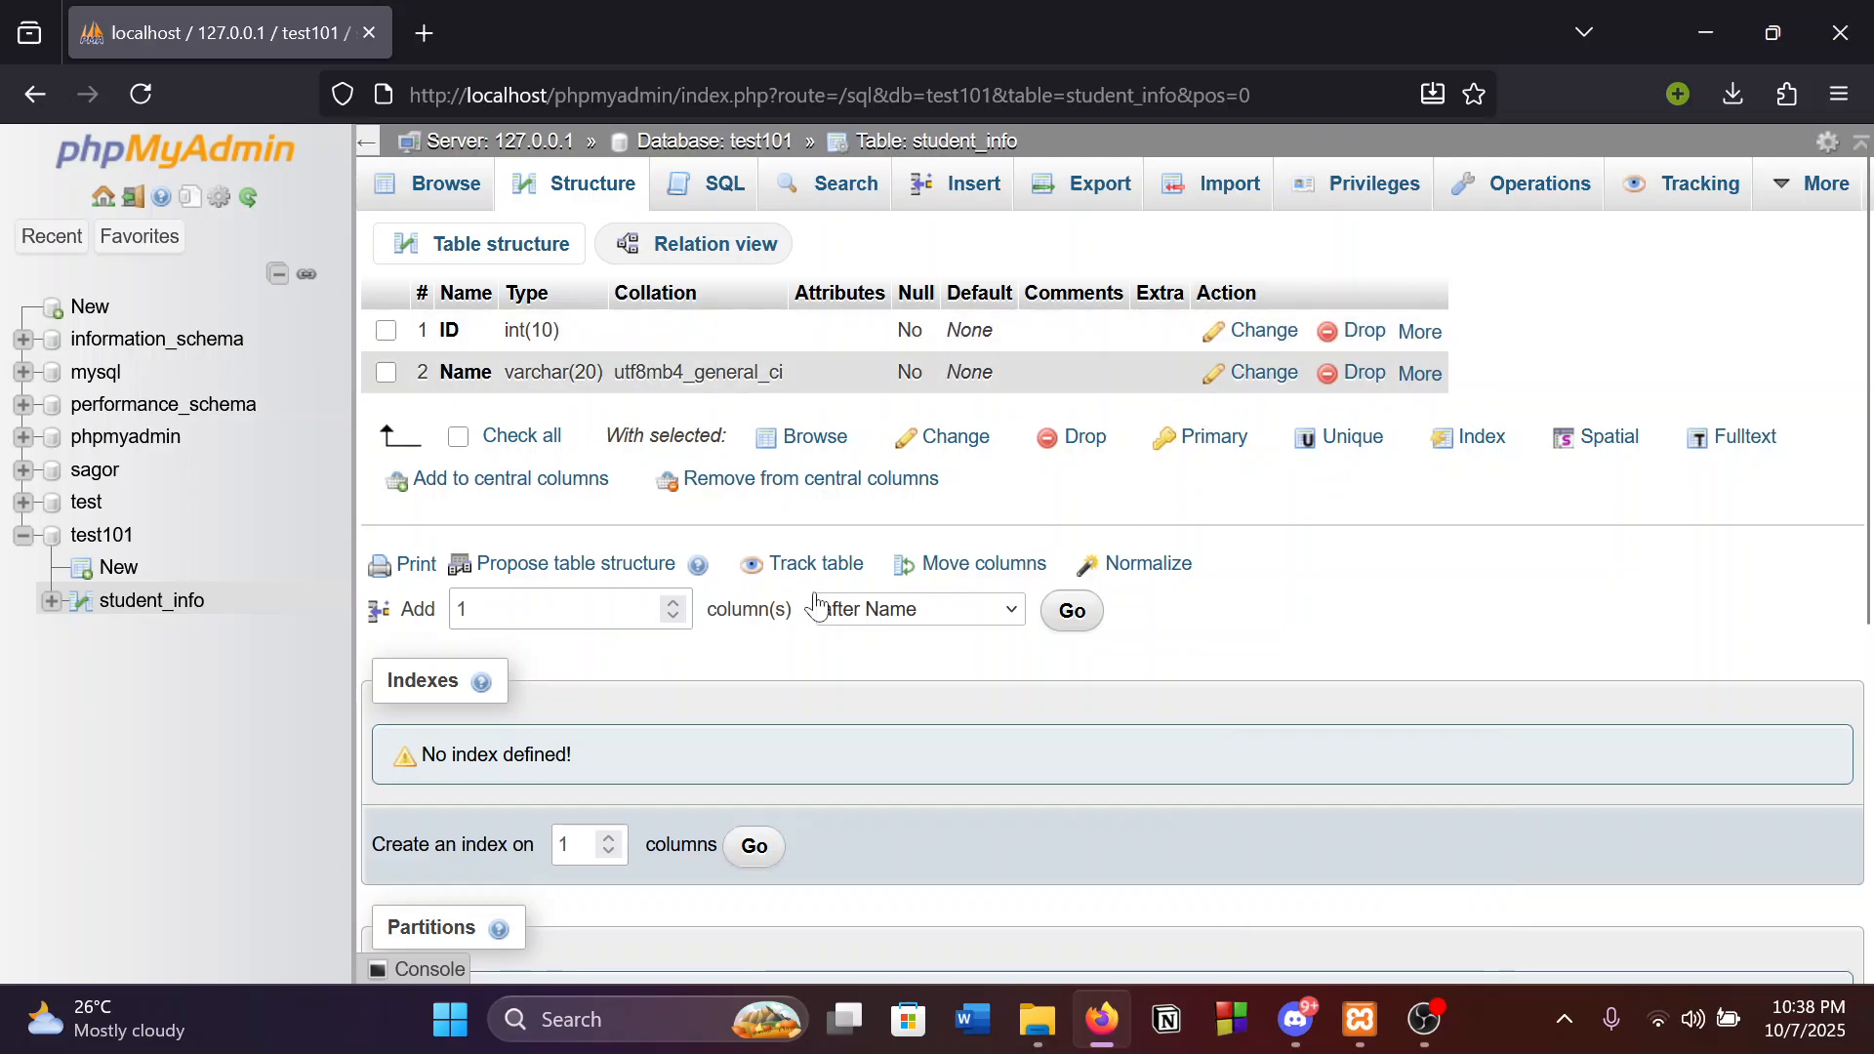
pyautogui.click(431, 185)
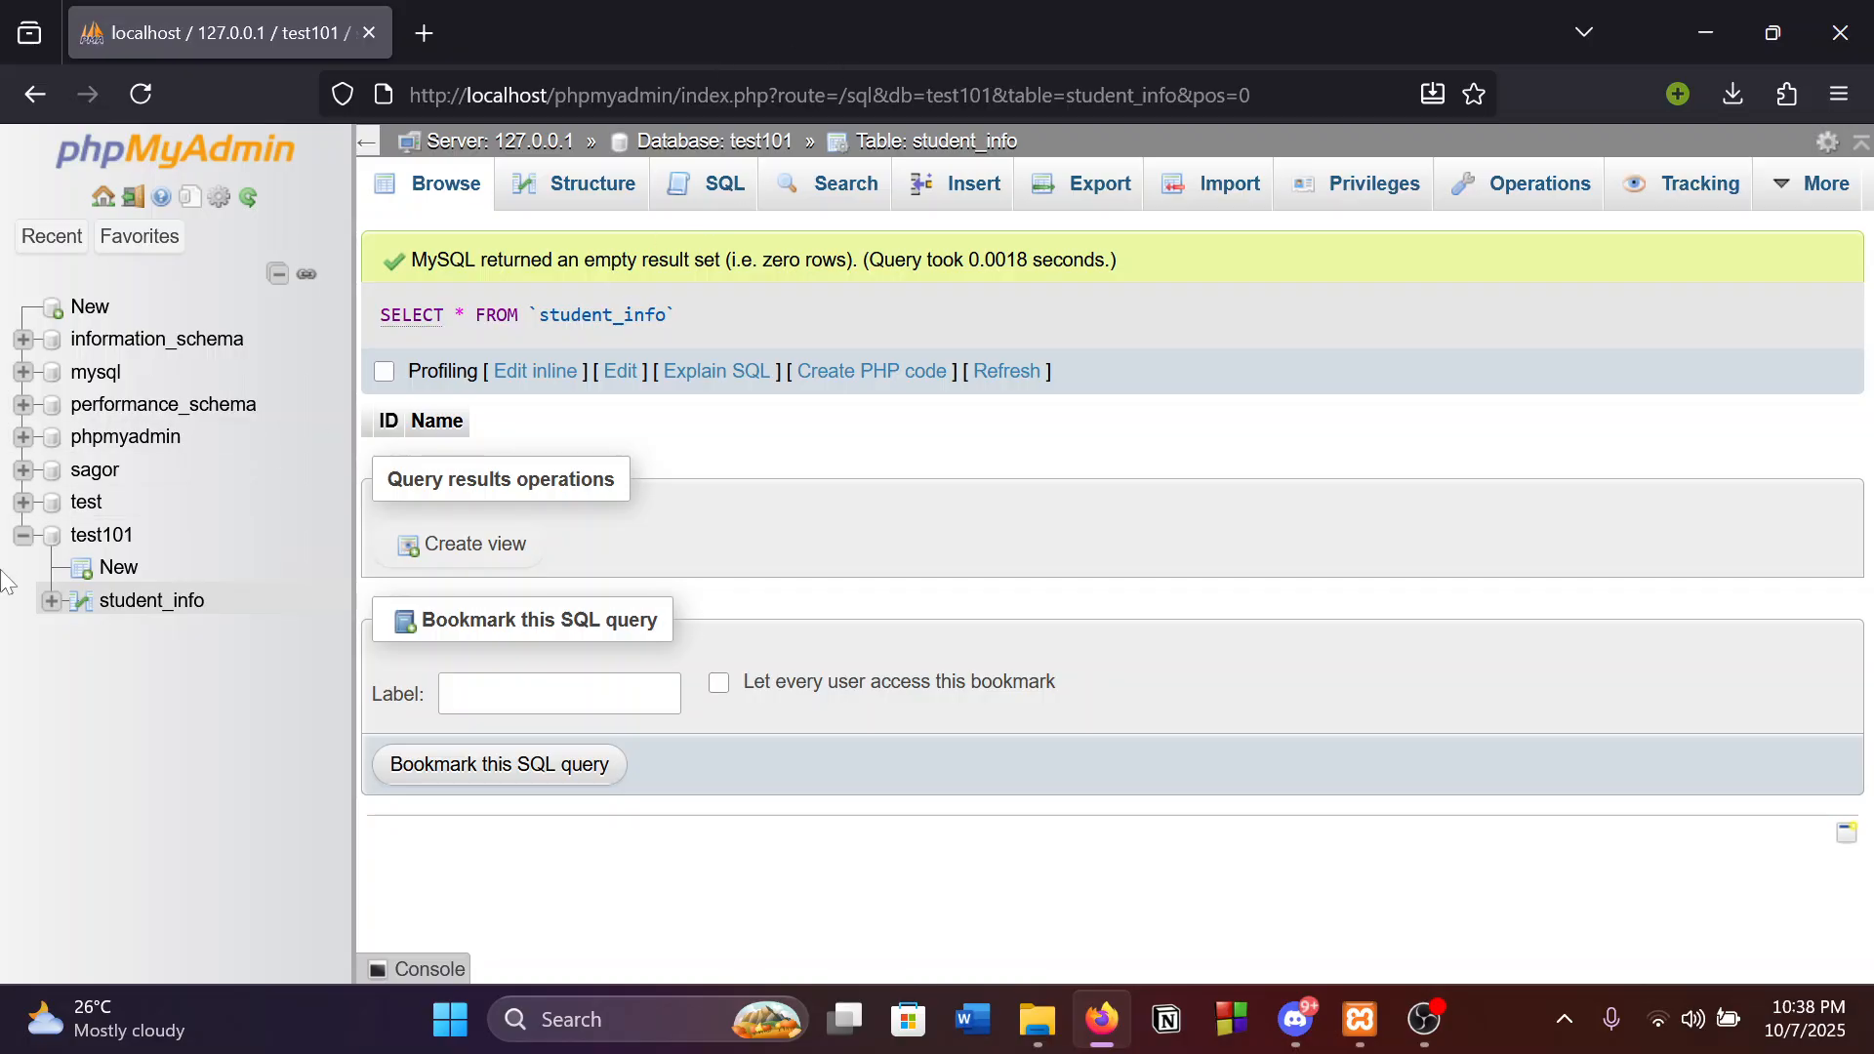
pyautogui.click(162, 602)
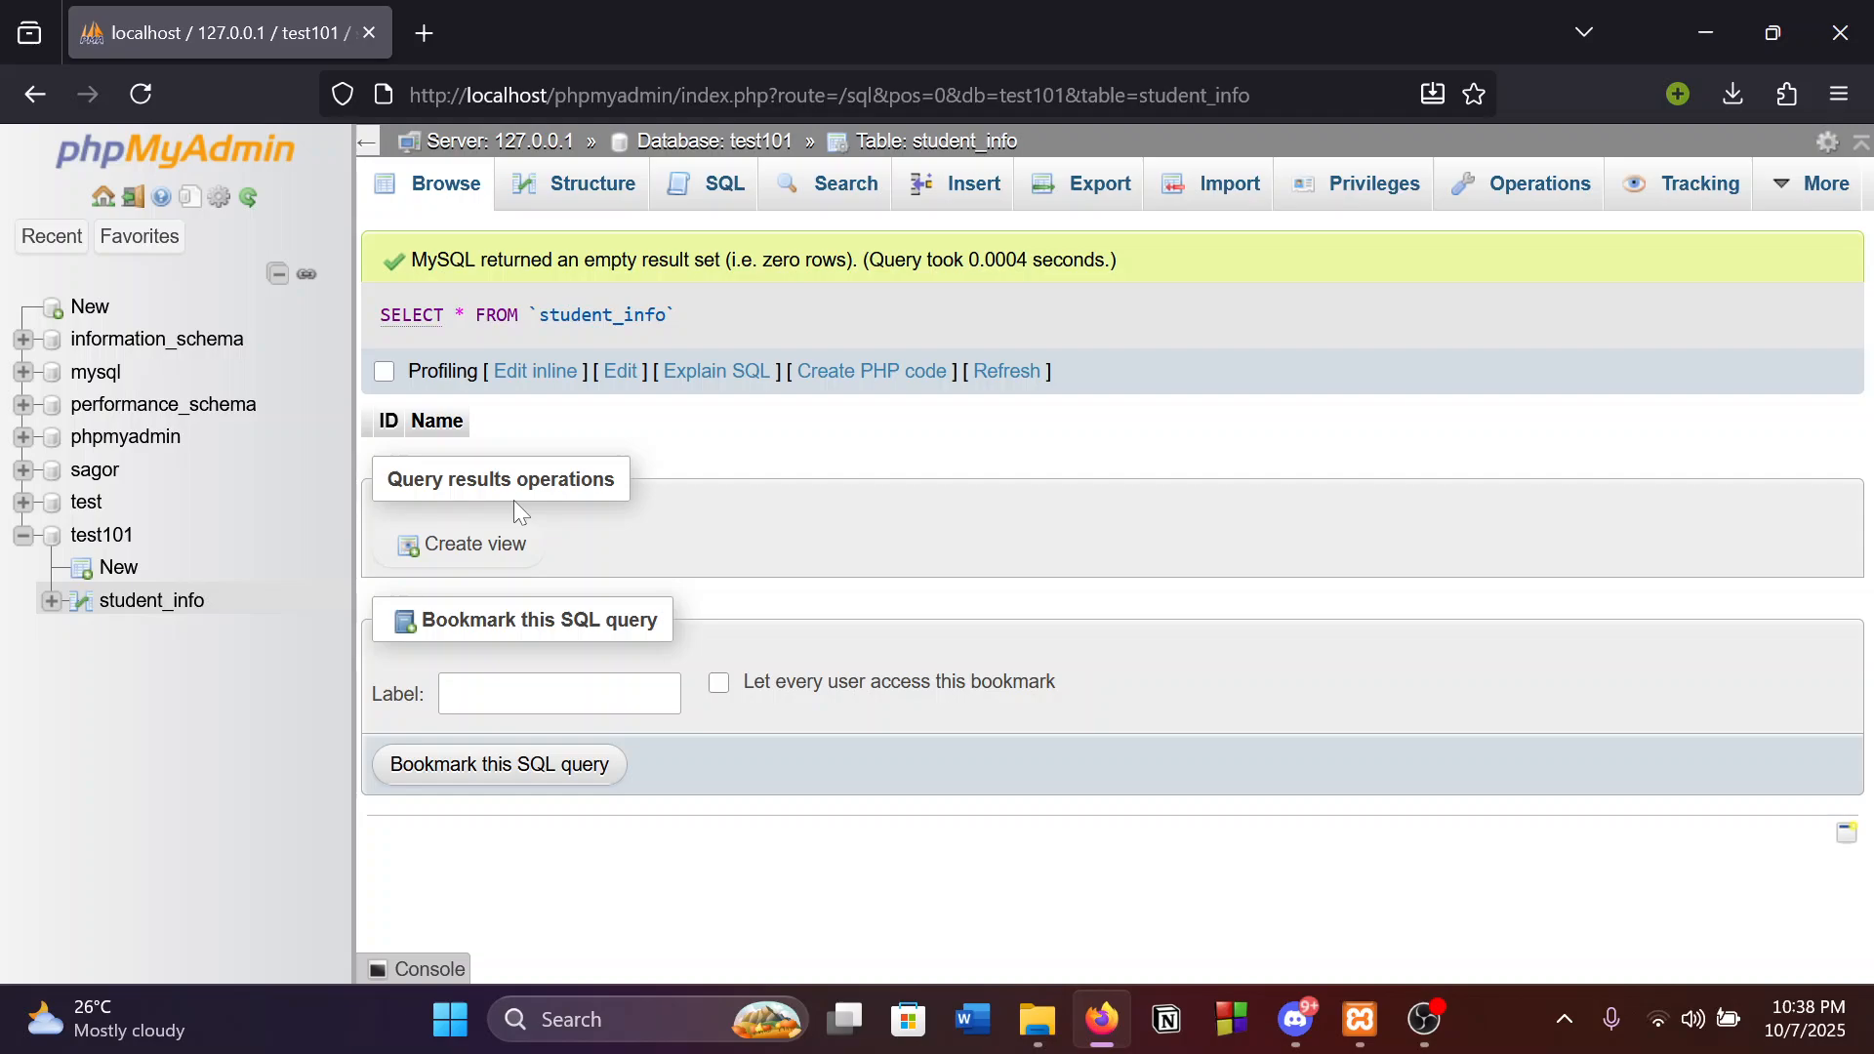
# Open student_info's Insert form, leaving the ID column's function empty.
pyautogui.click(969, 196)
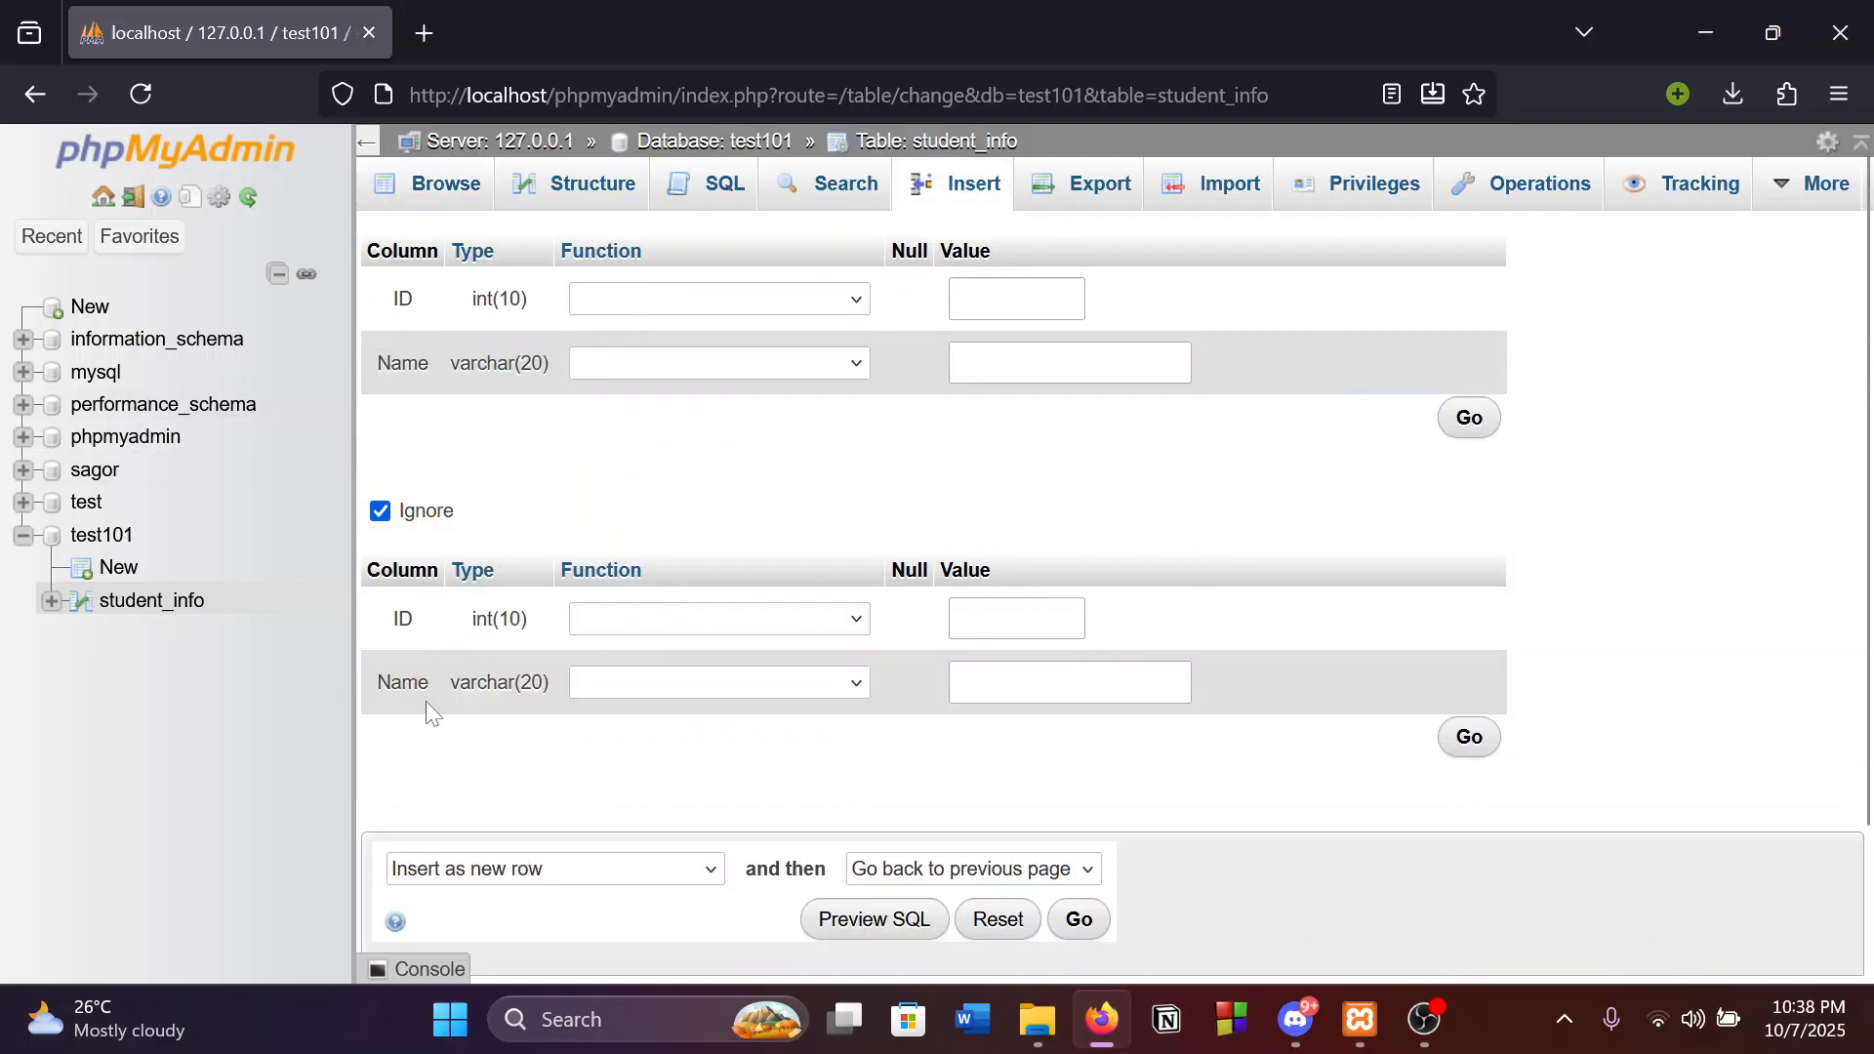
pyautogui.click(640, 297)
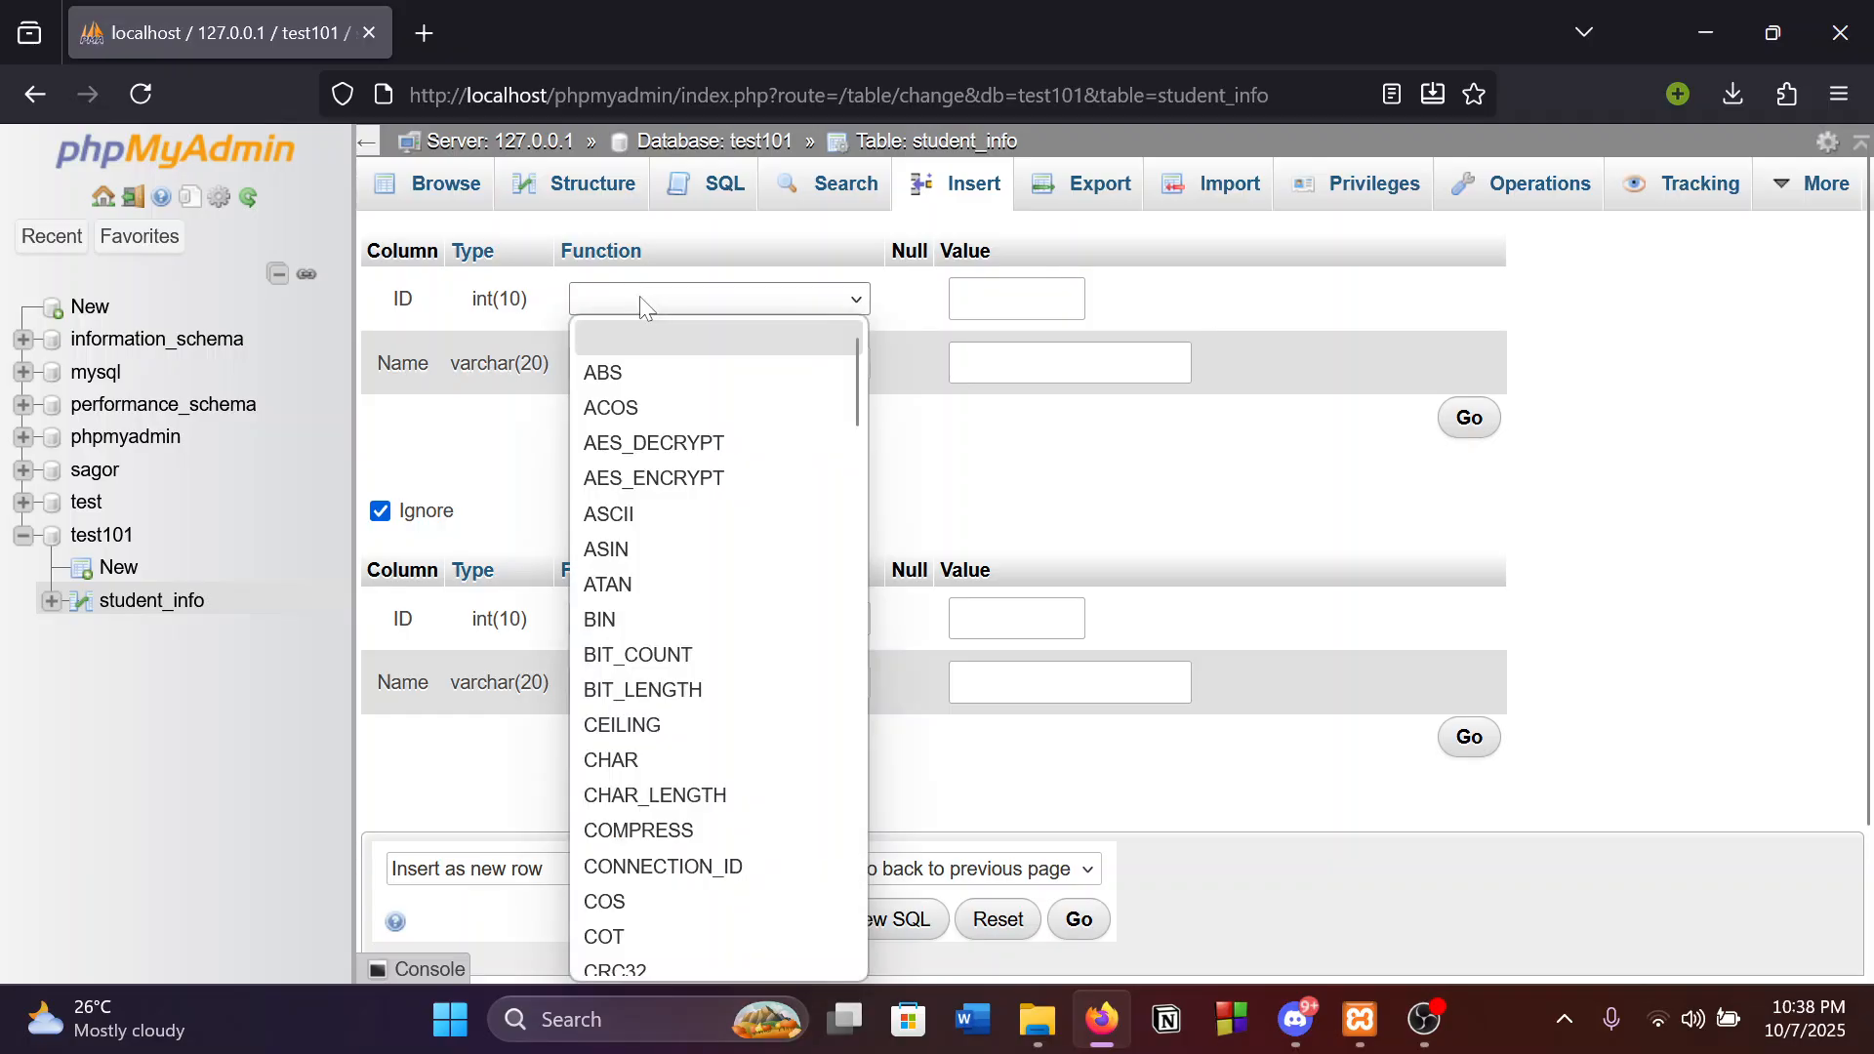
pyautogui.click(641, 298)
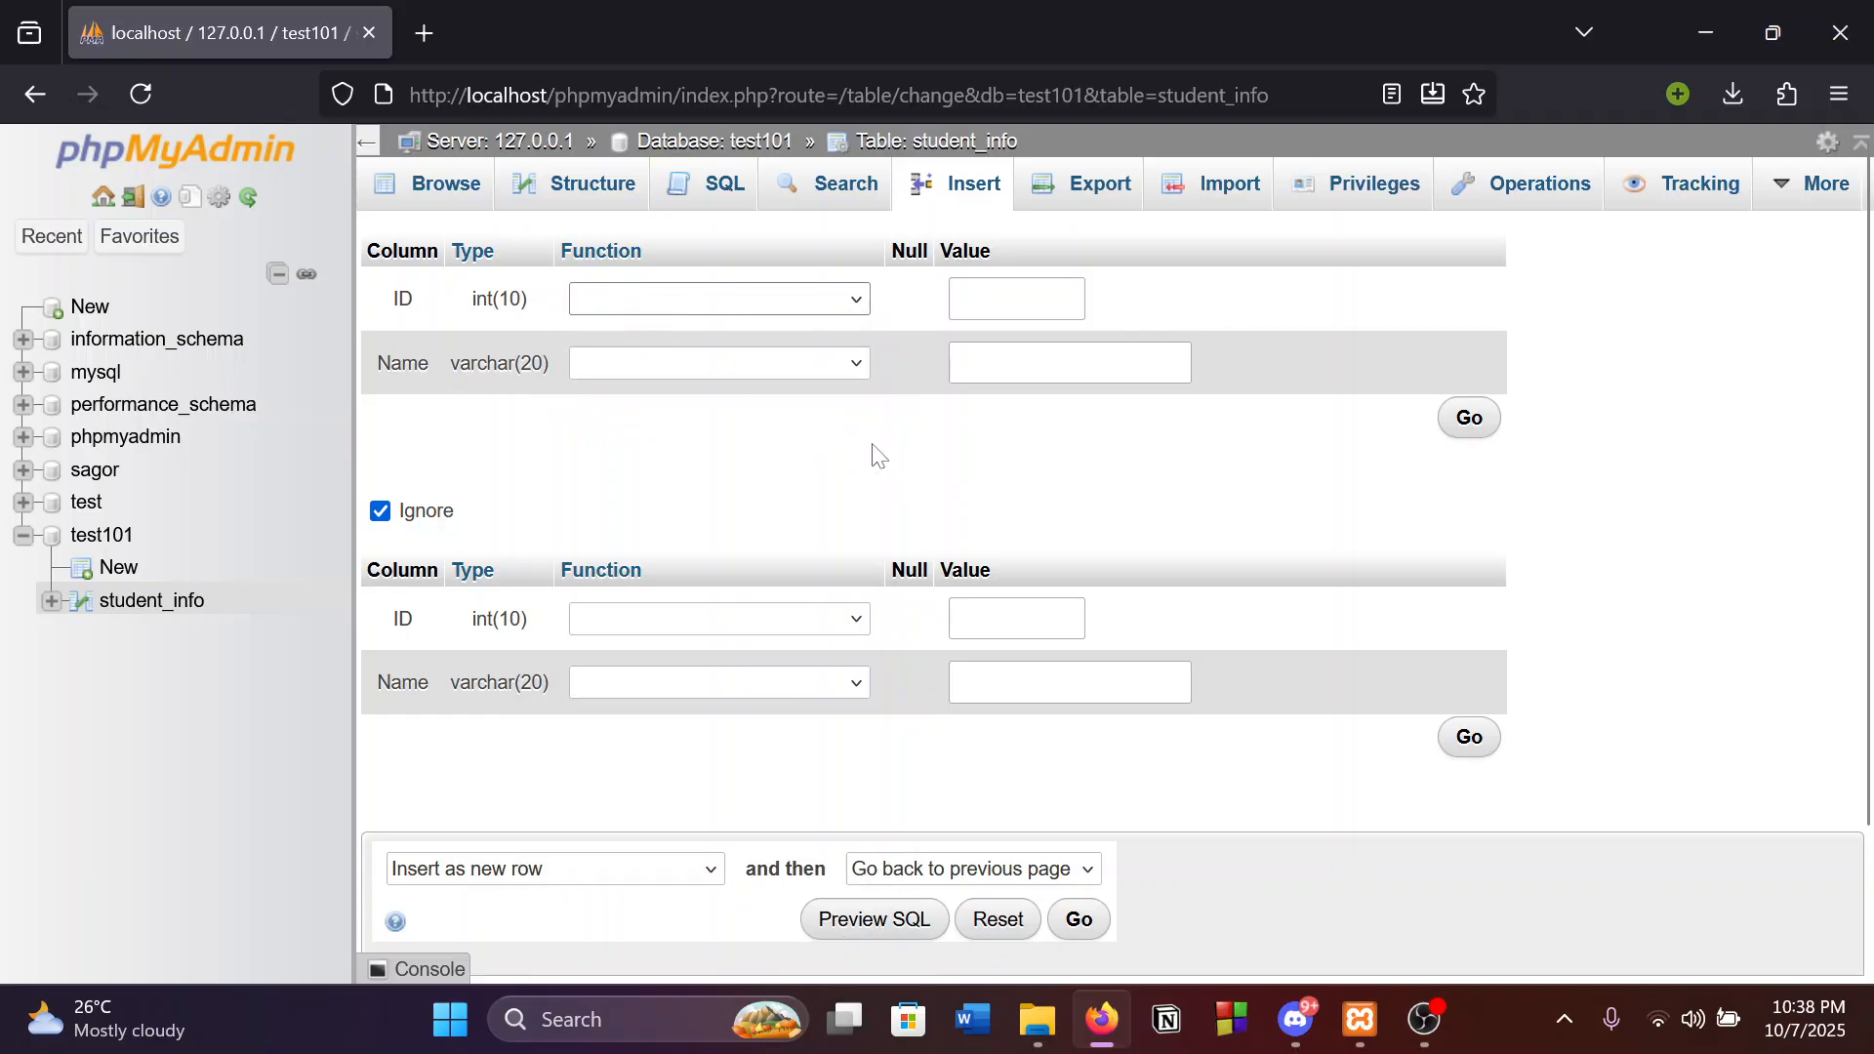
pyautogui.click(1014, 303)
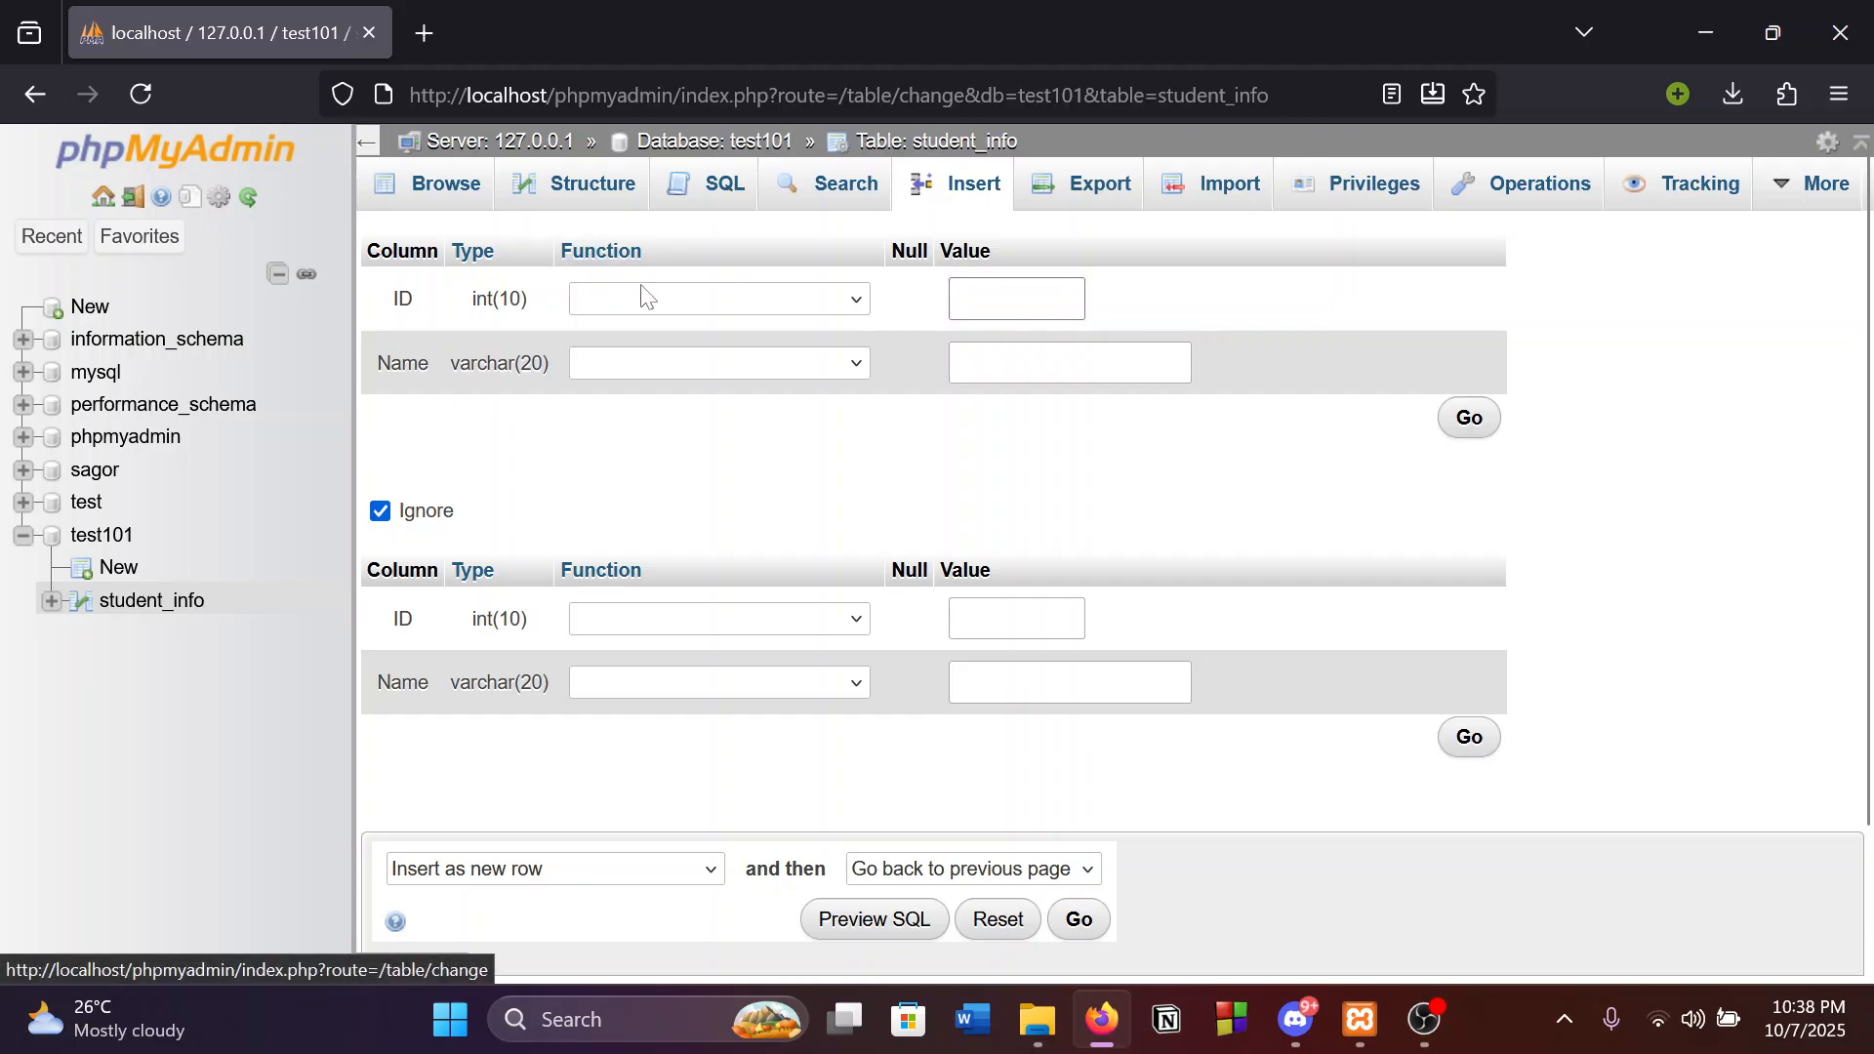
pyautogui.click(671, 301)
pyautogui.click(1352, 600)
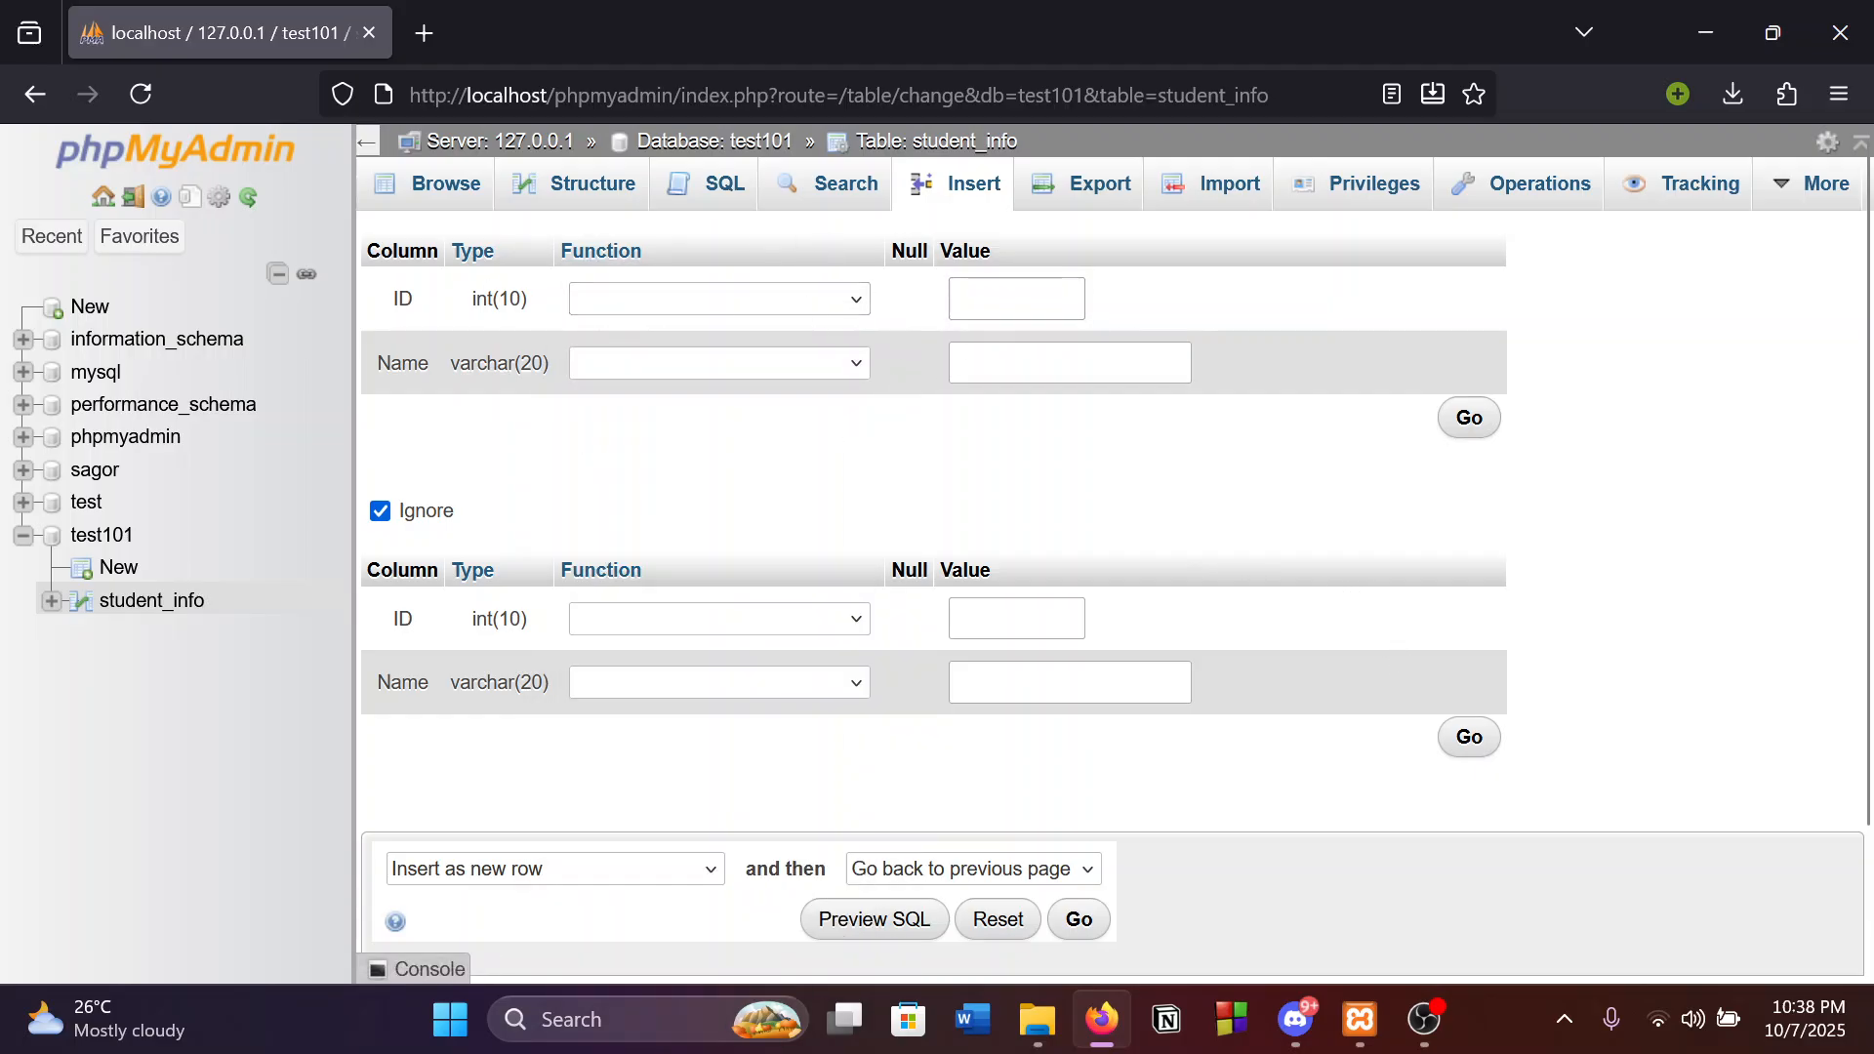
# Fill the first row's ID and Name values with the student's ID and name.
pyautogui.click(1033, 302)
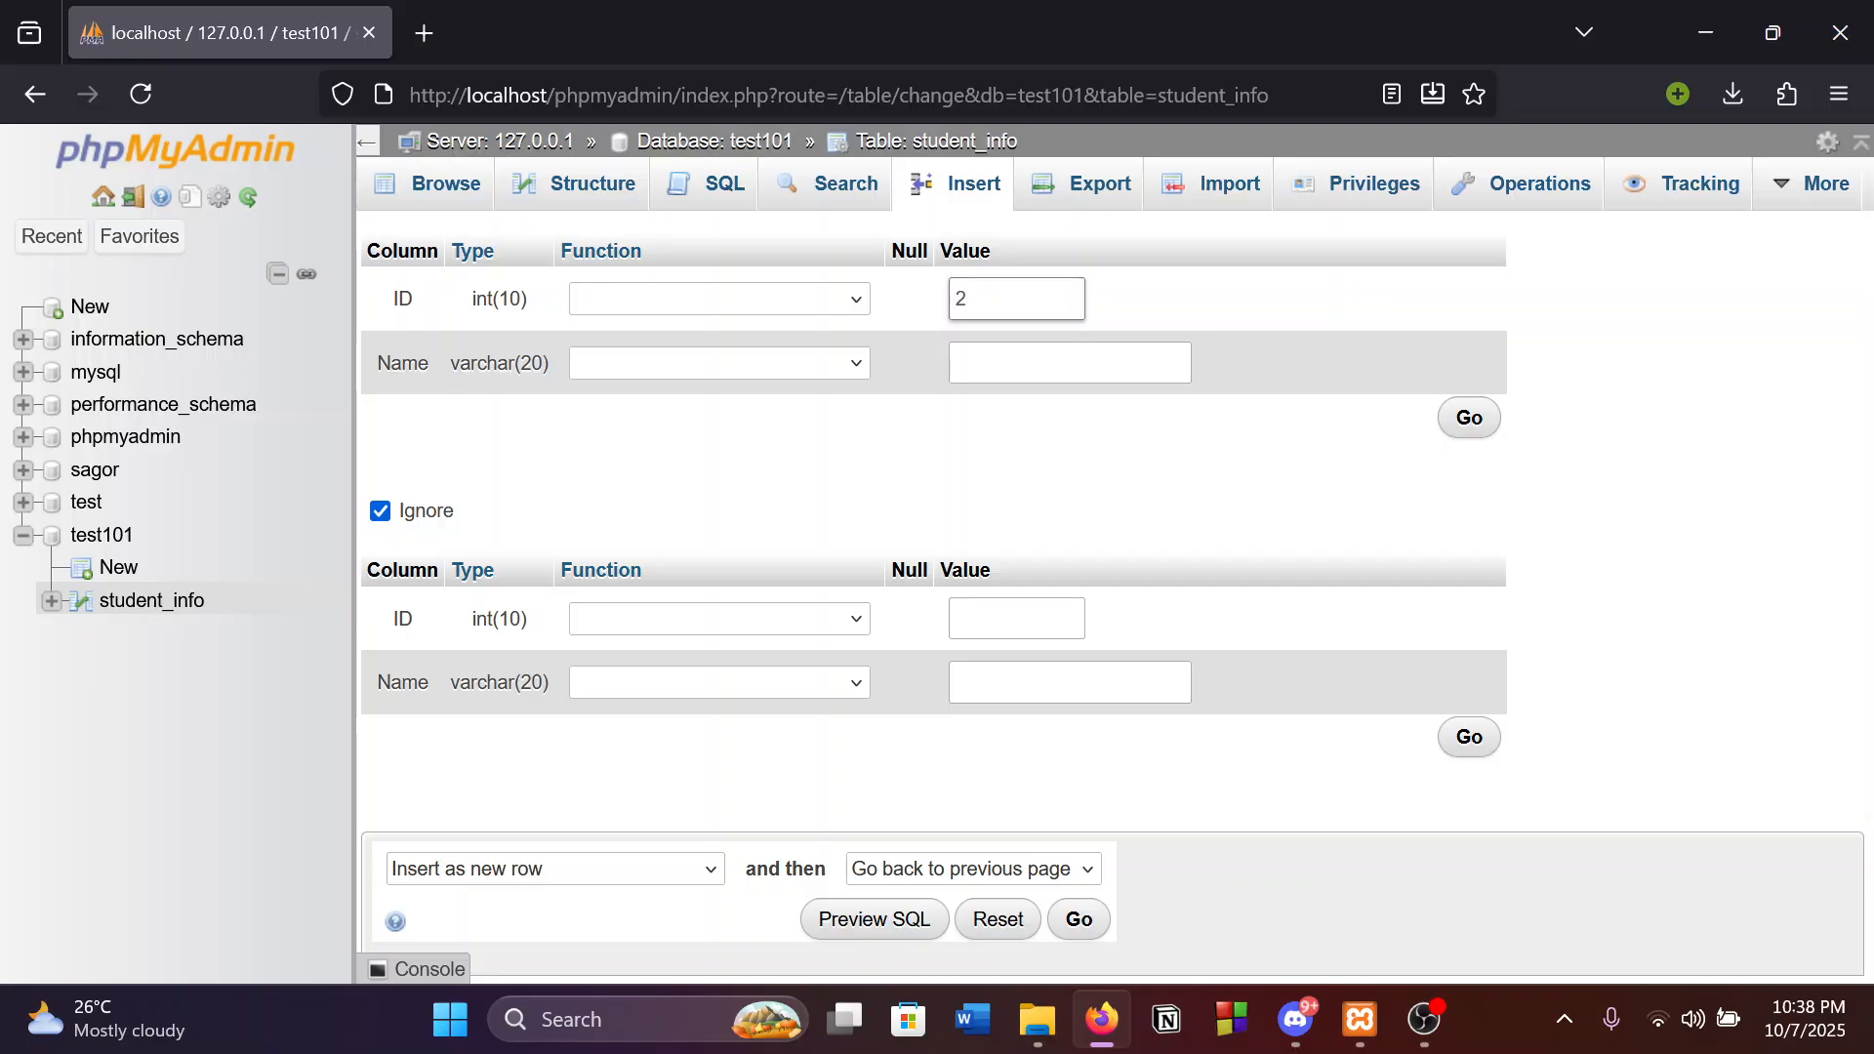
pyautogui.click(1140, 366)
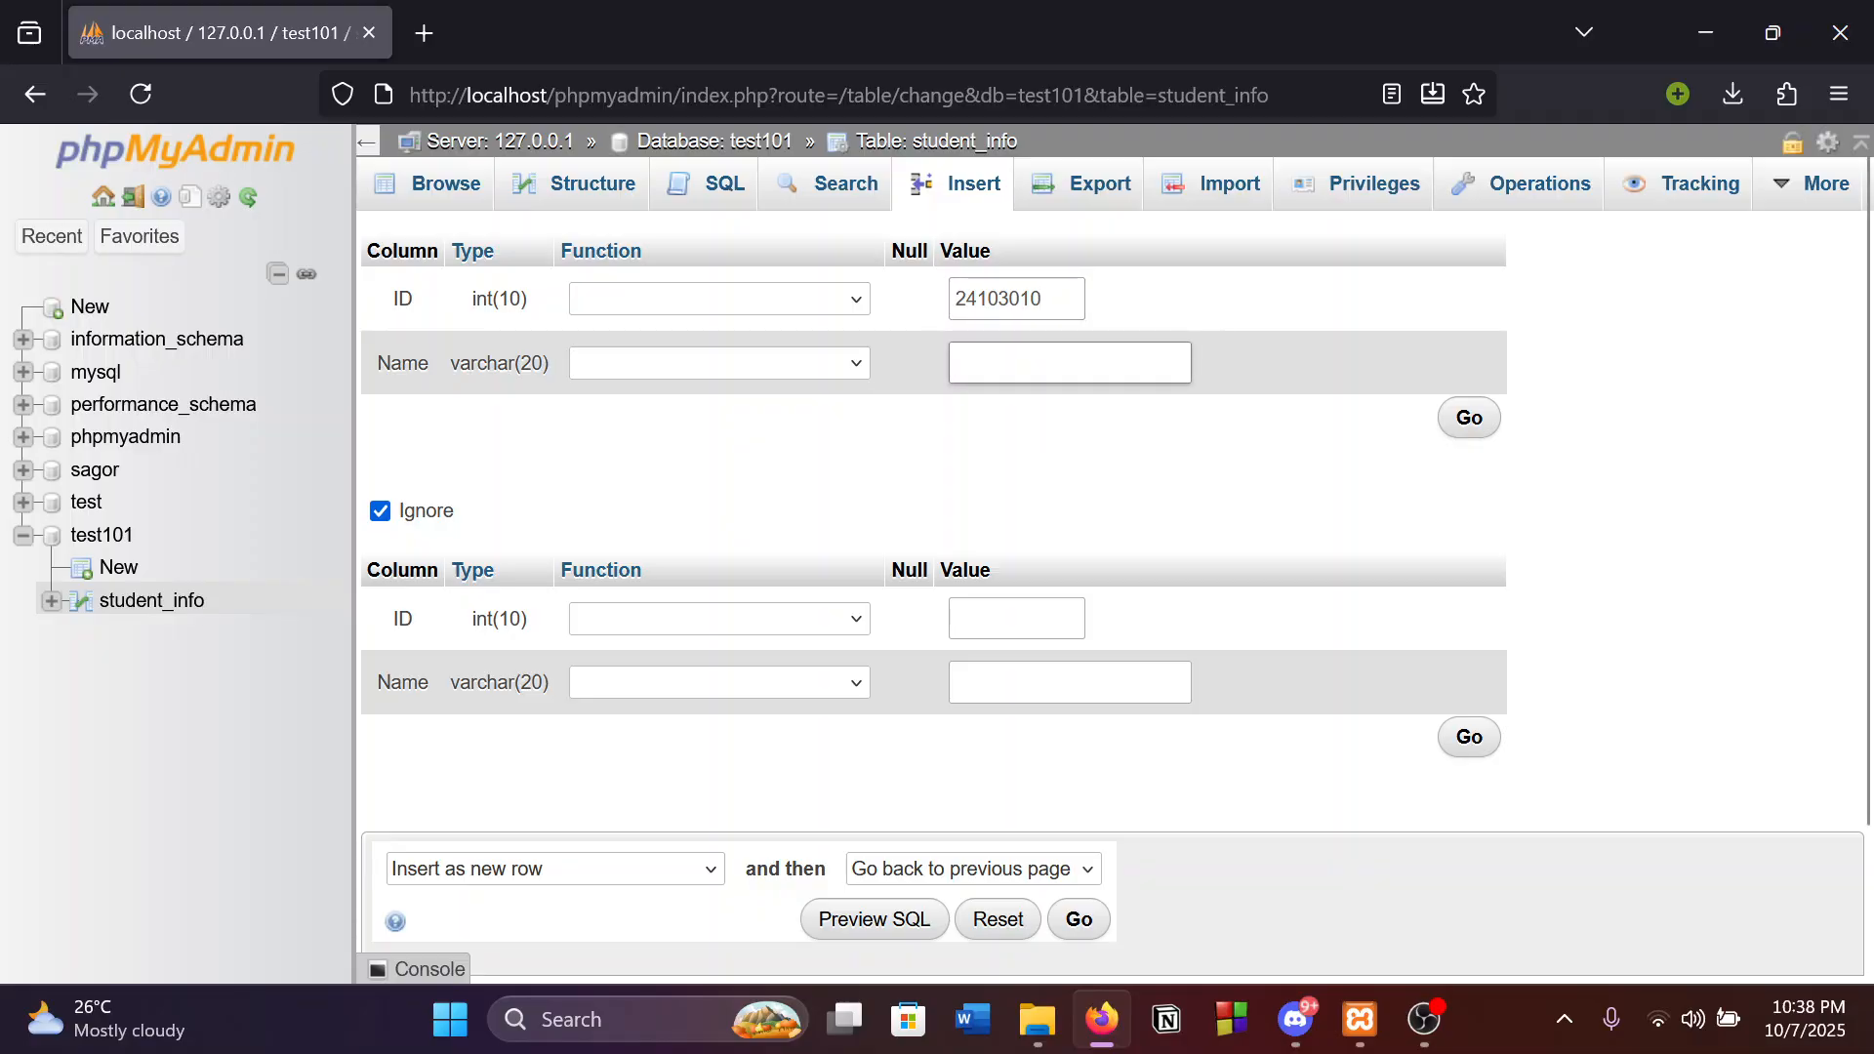
pyautogui.write('Sagor')
pyautogui.scroll(-3, 1294, 523)
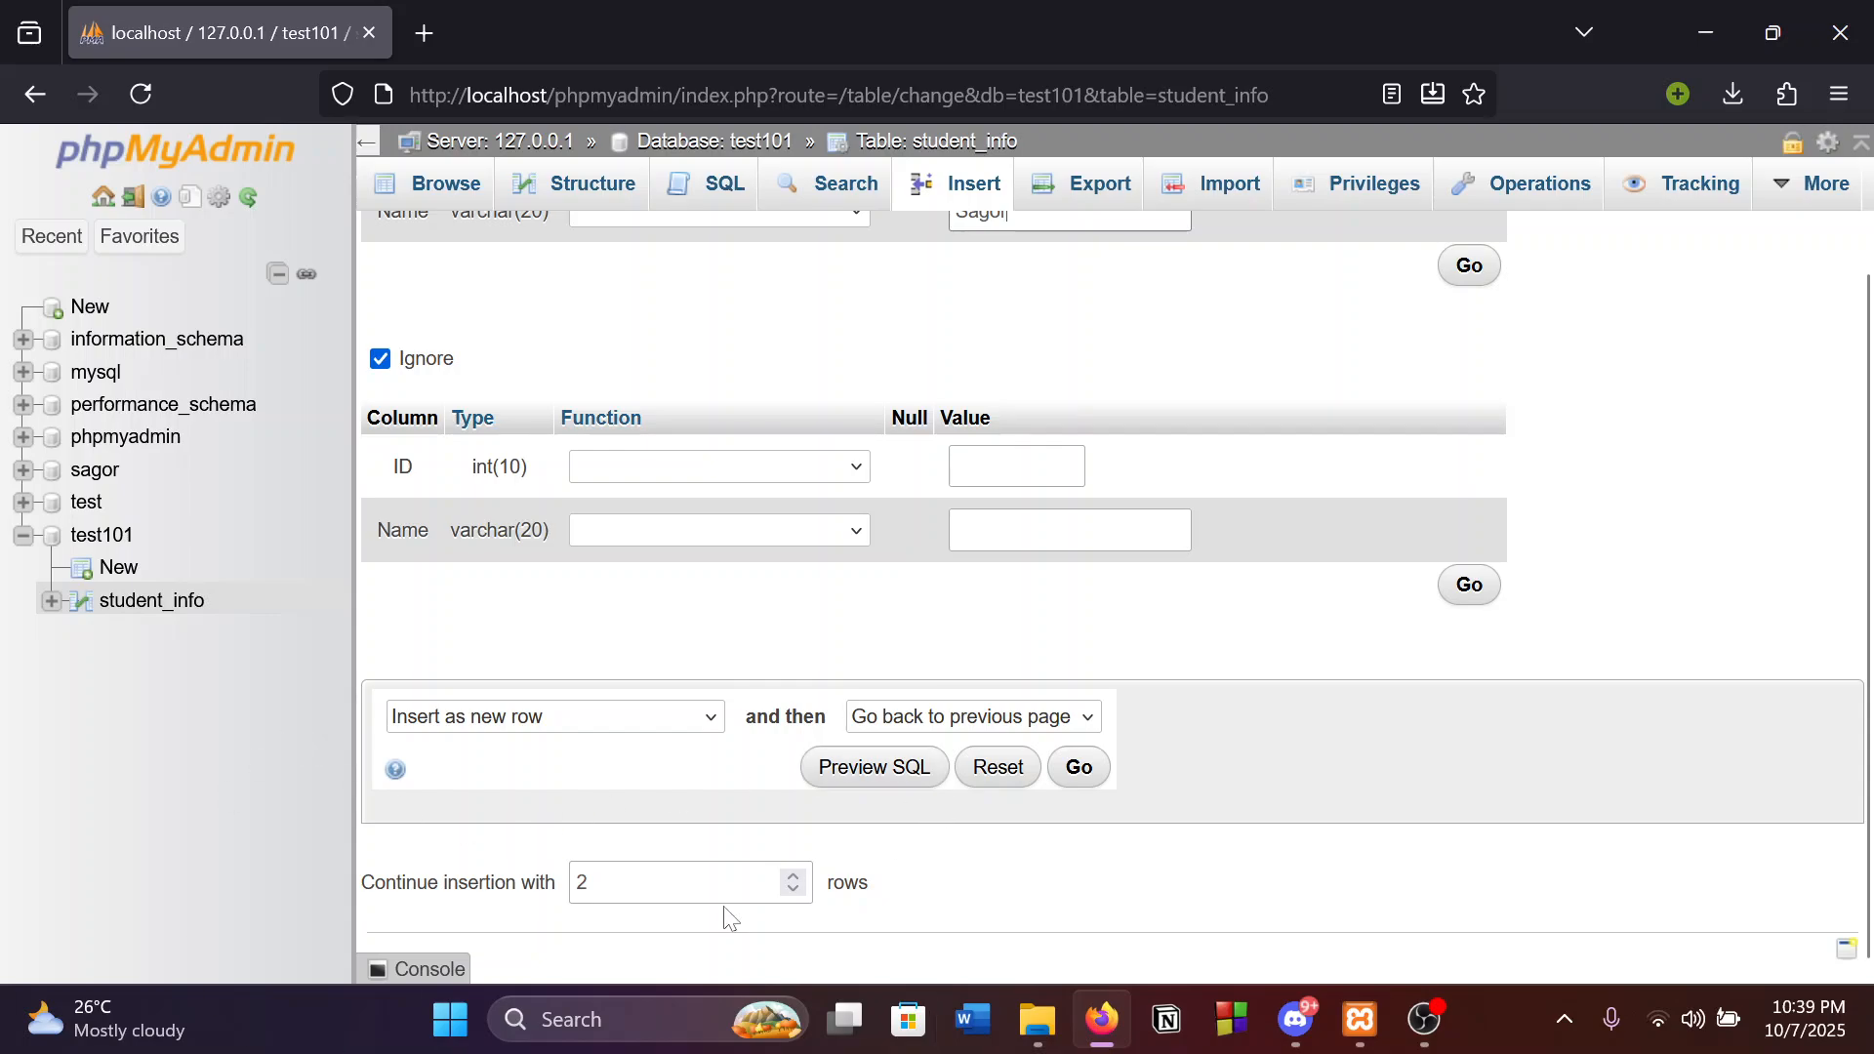
pyautogui.click(644, 883)
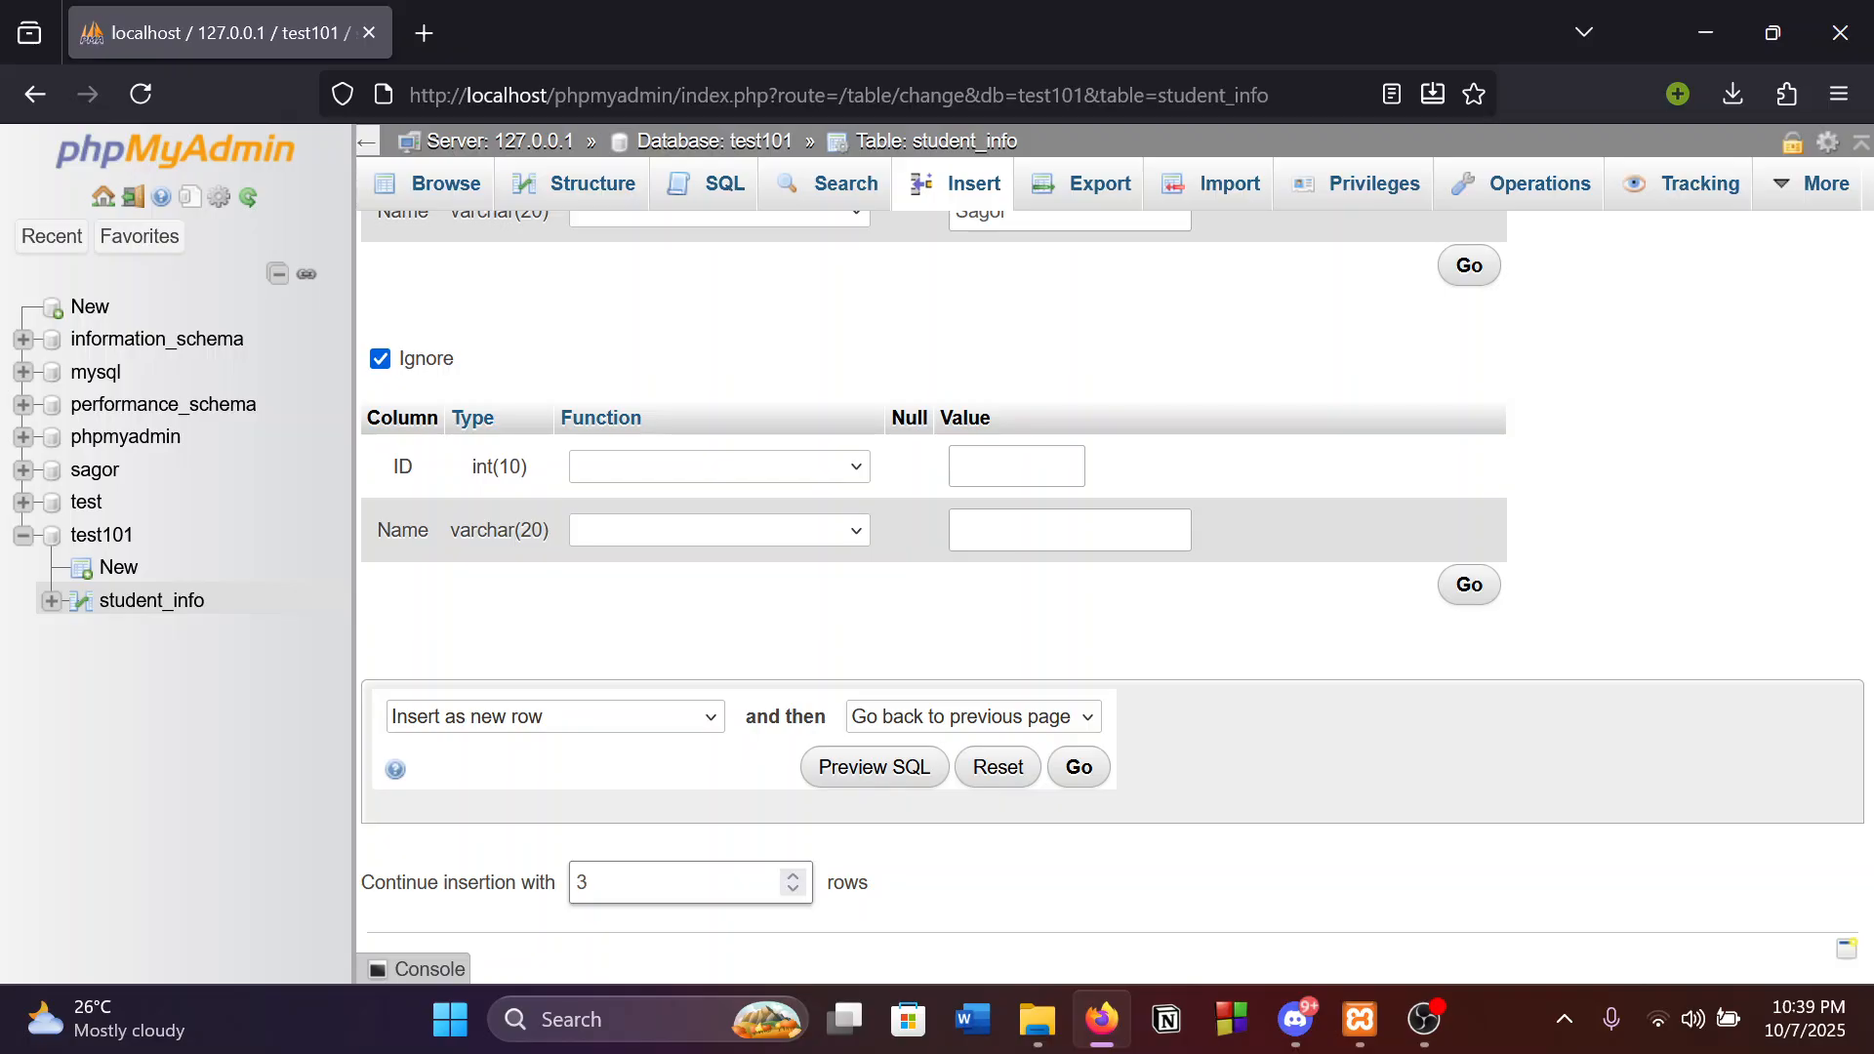
pyautogui.scroll(-1, 1005, 895)
pyautogui.scroll(1, 924, 692)
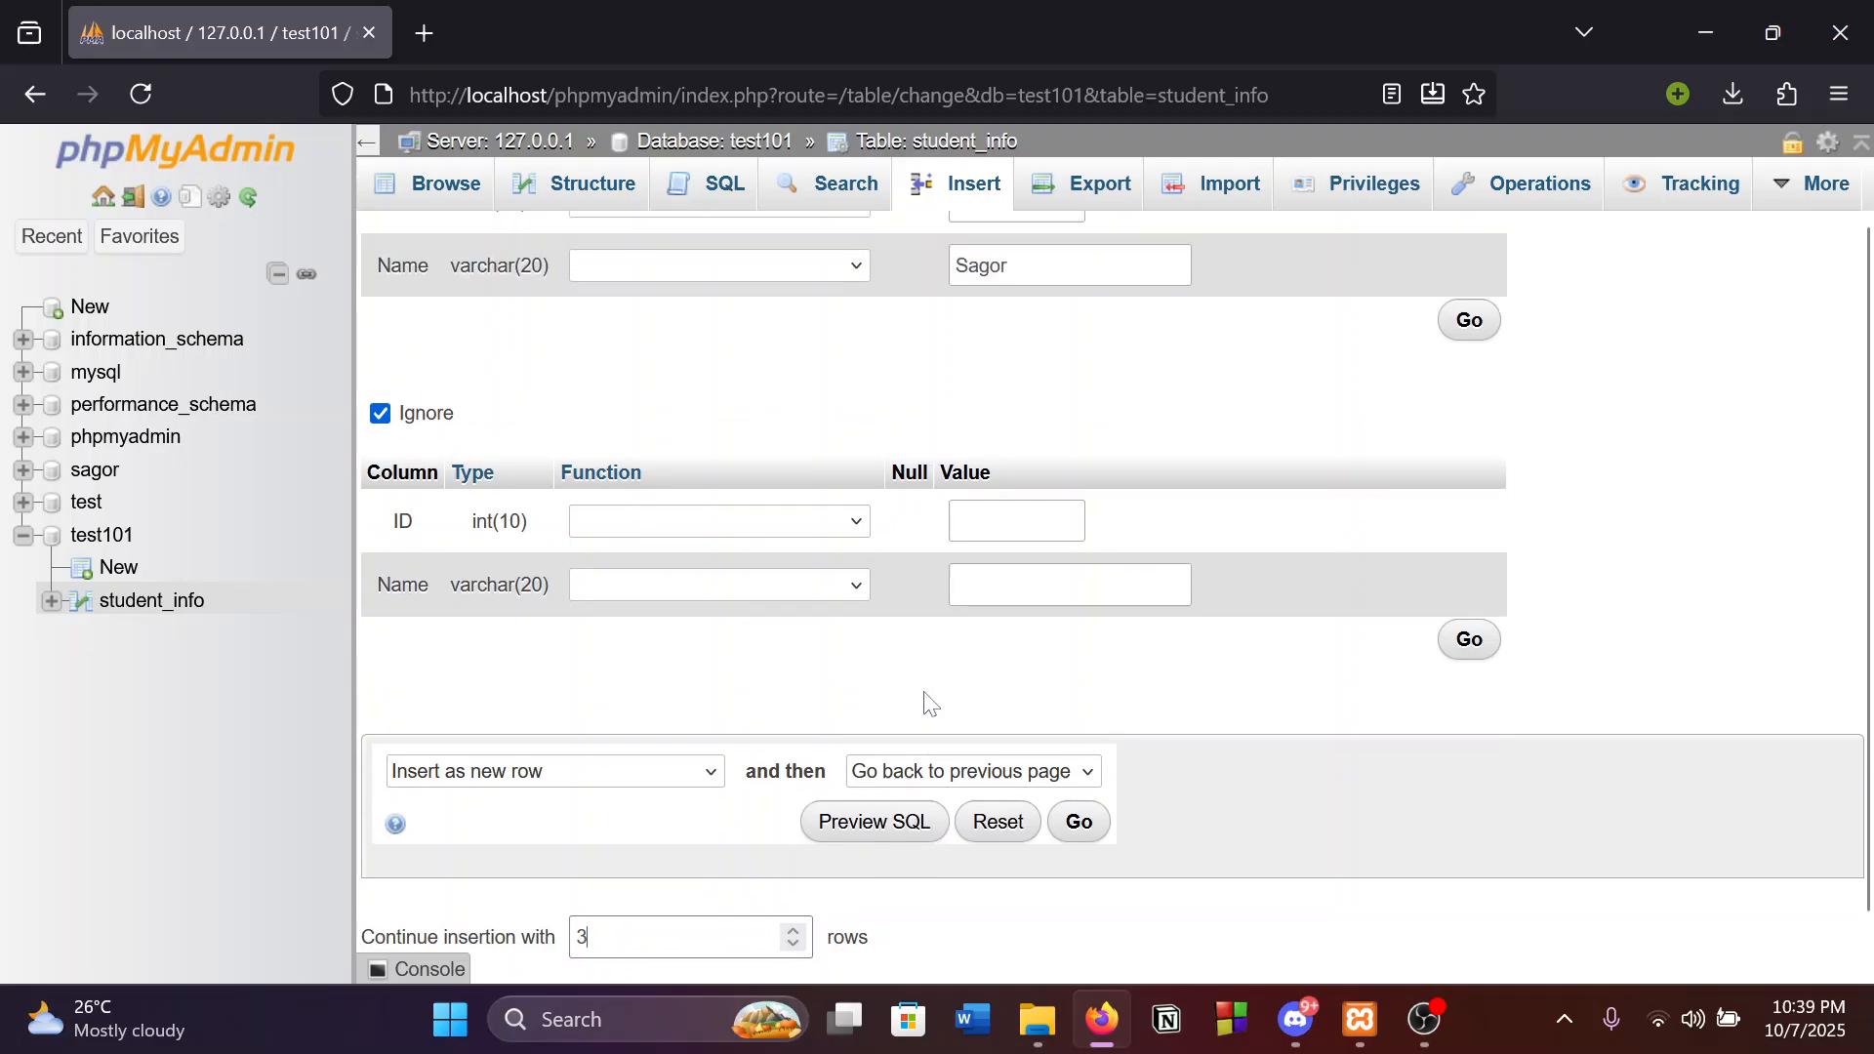
pyautogui.scroll(-1, 924, 692)
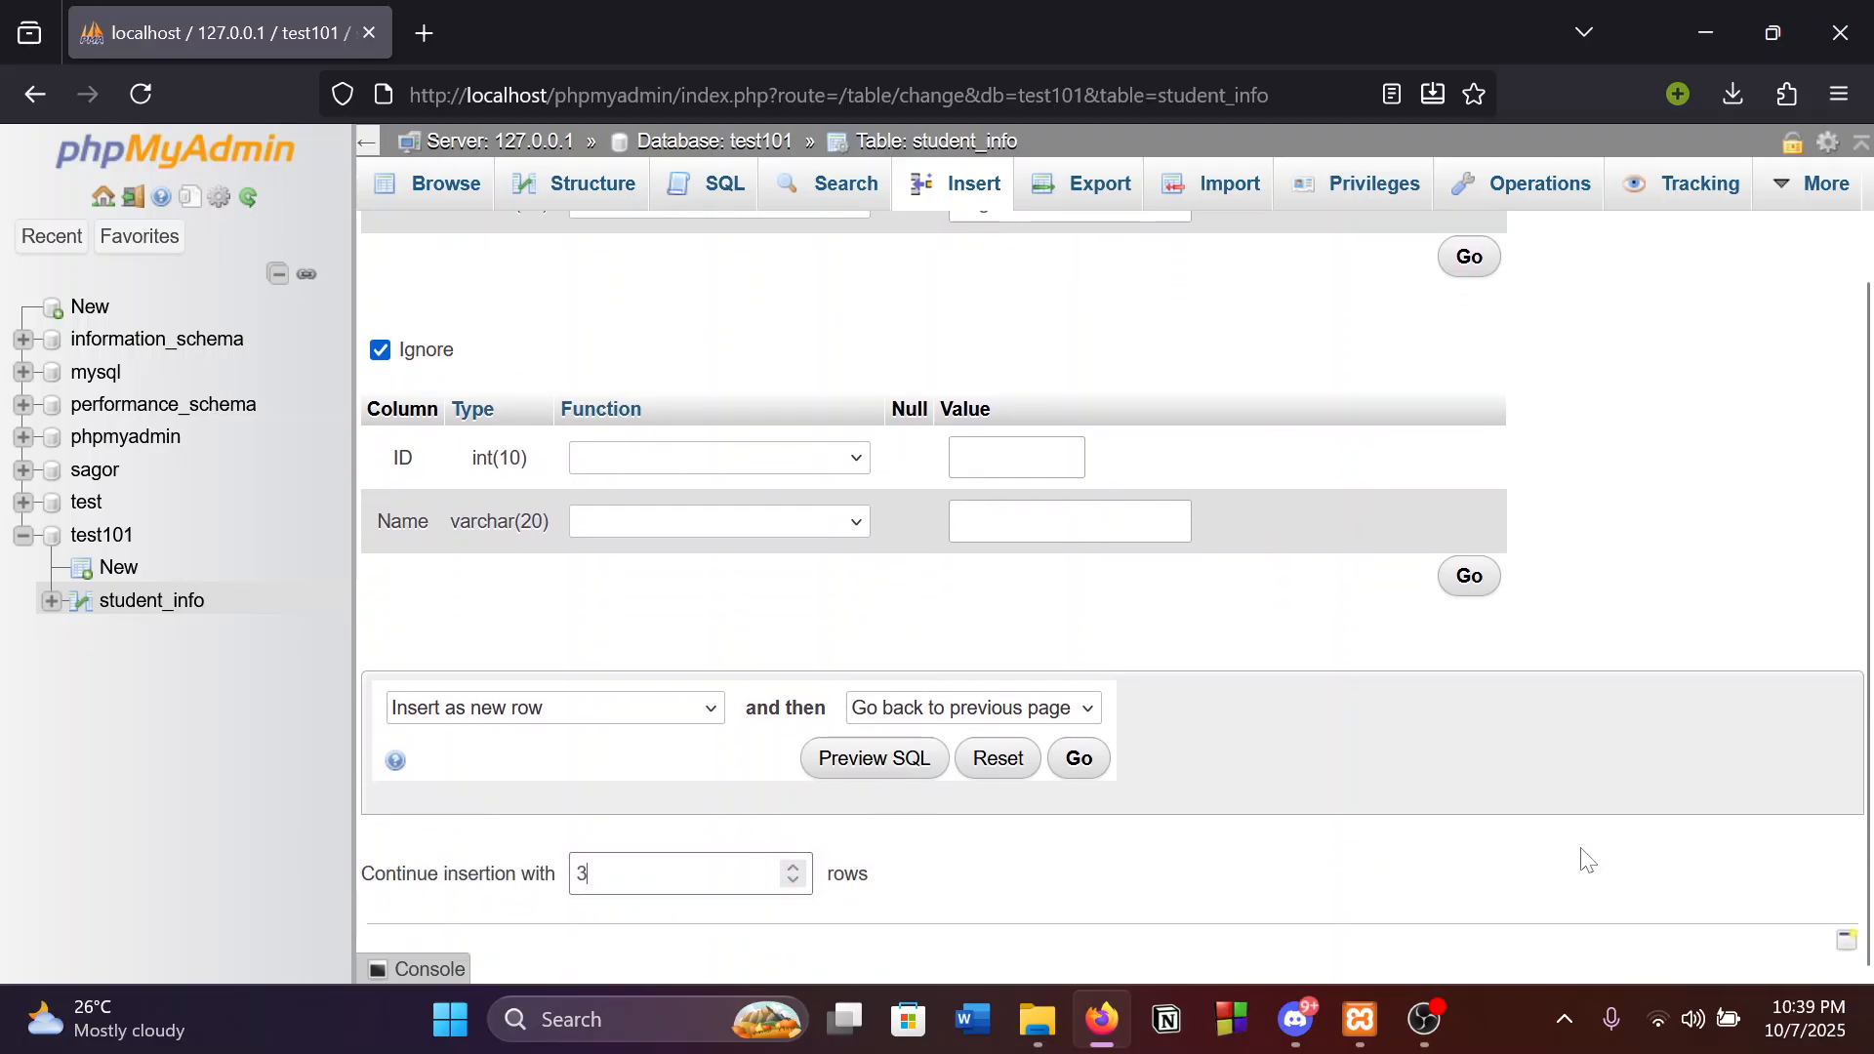
pyautogui.scroll(3, 1583, 852)
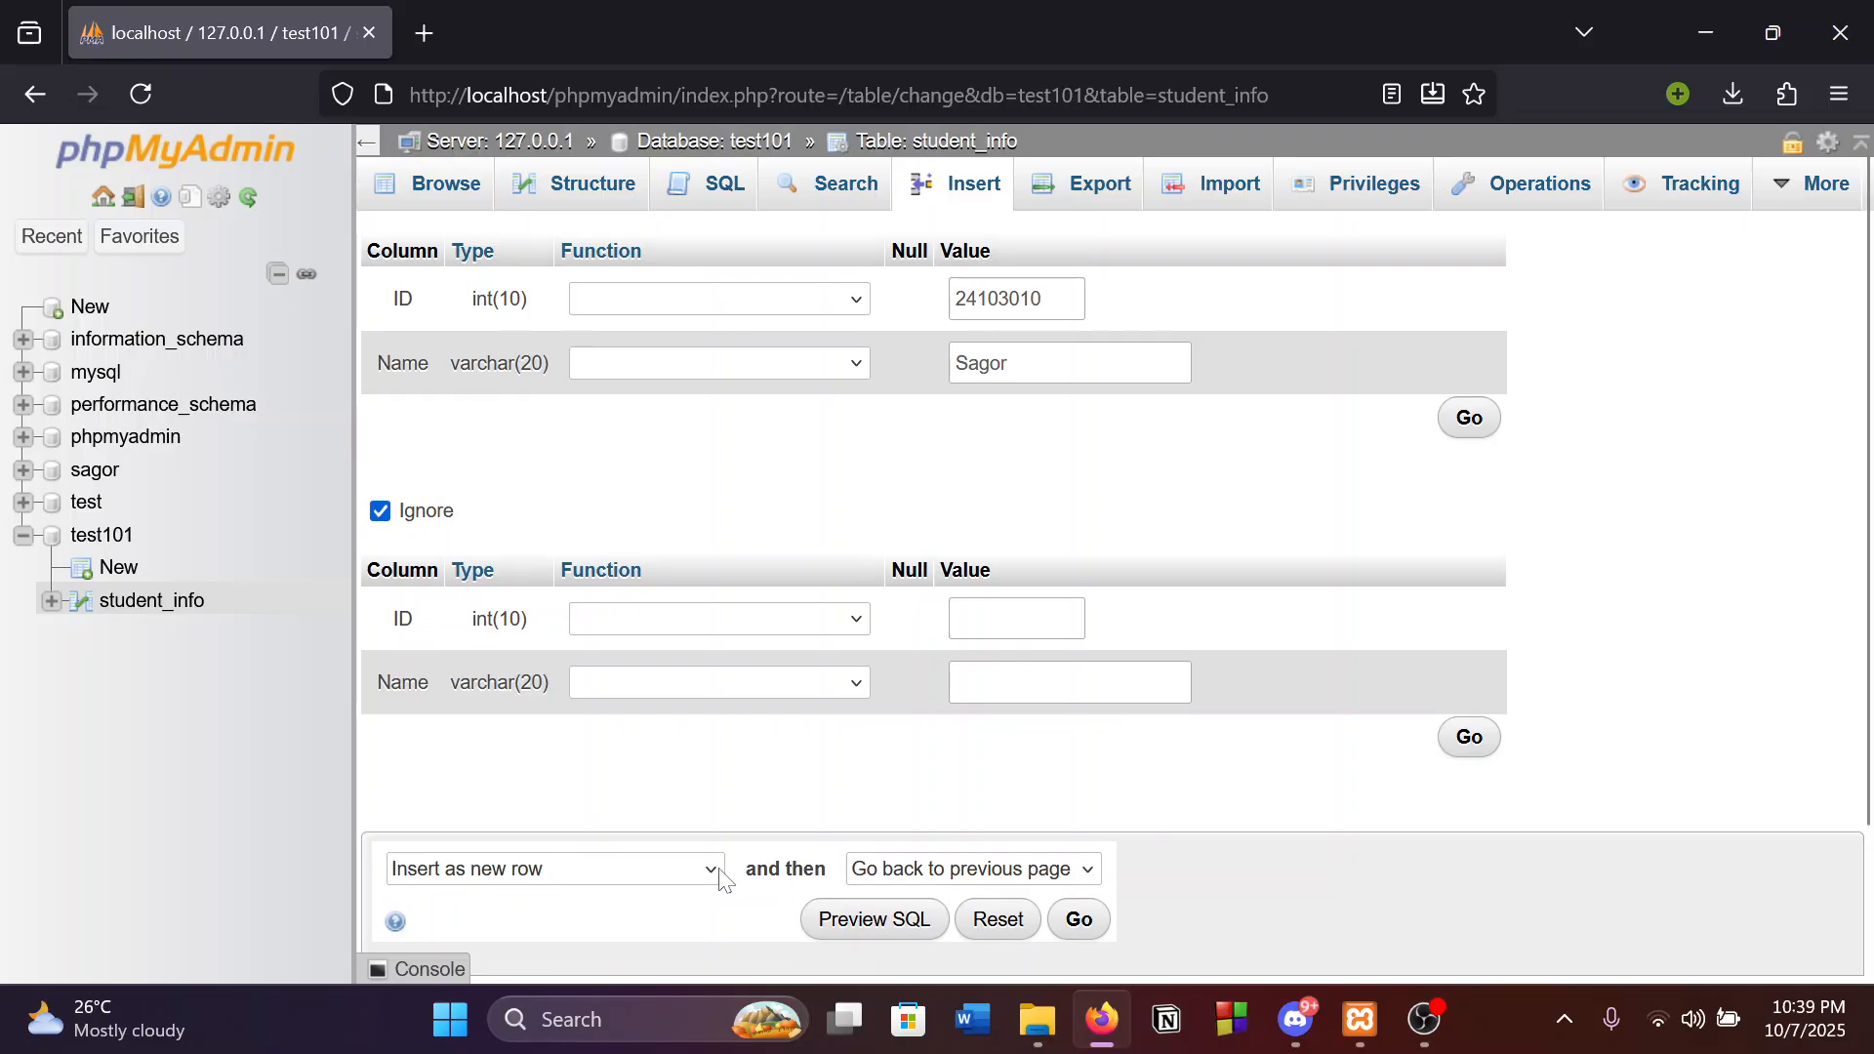
pyautogui.scroll(-3, 912, 766)
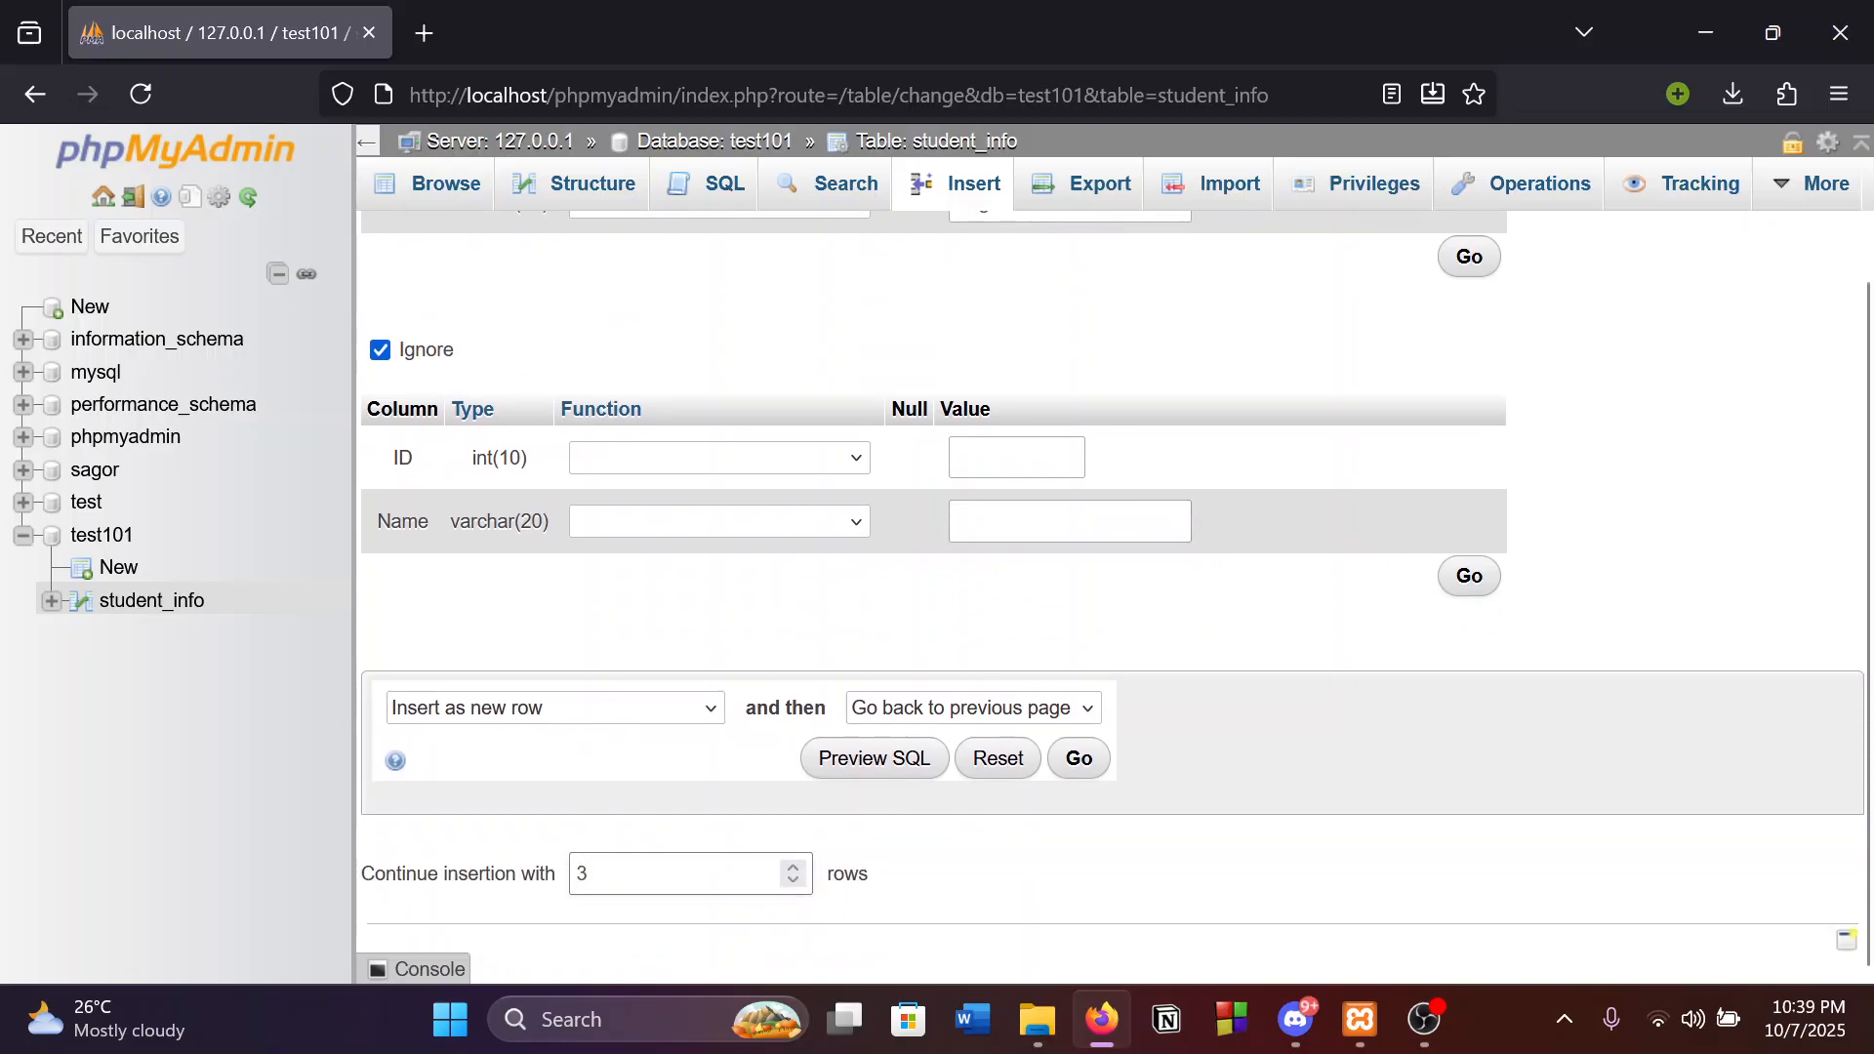
pyautogui.click(518, 896)
pyautogui.scroll(3, 995, 824)
pyautogui.scroll(-3, 966, 853)
pyautogui.scroll(3, 966, 854)
pyautogui.scroll(-3, 544, 452)
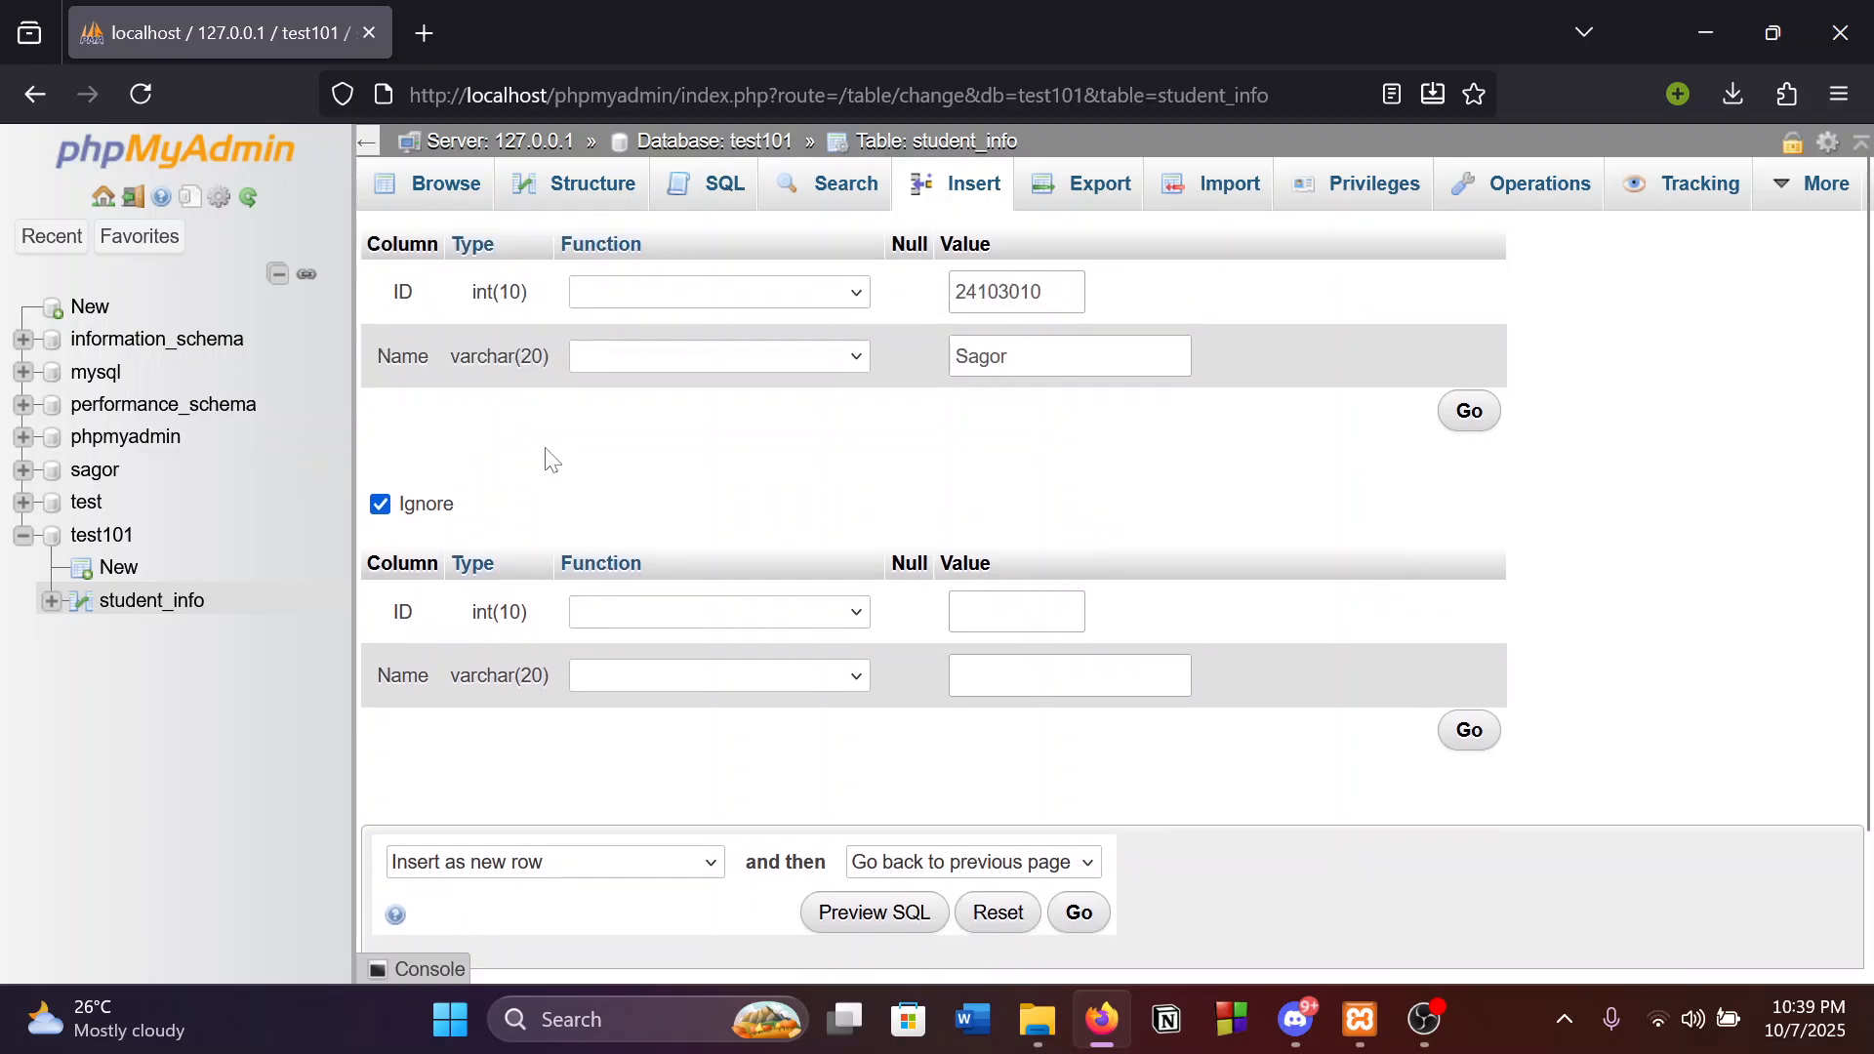
pyautogui.click(626, 708)
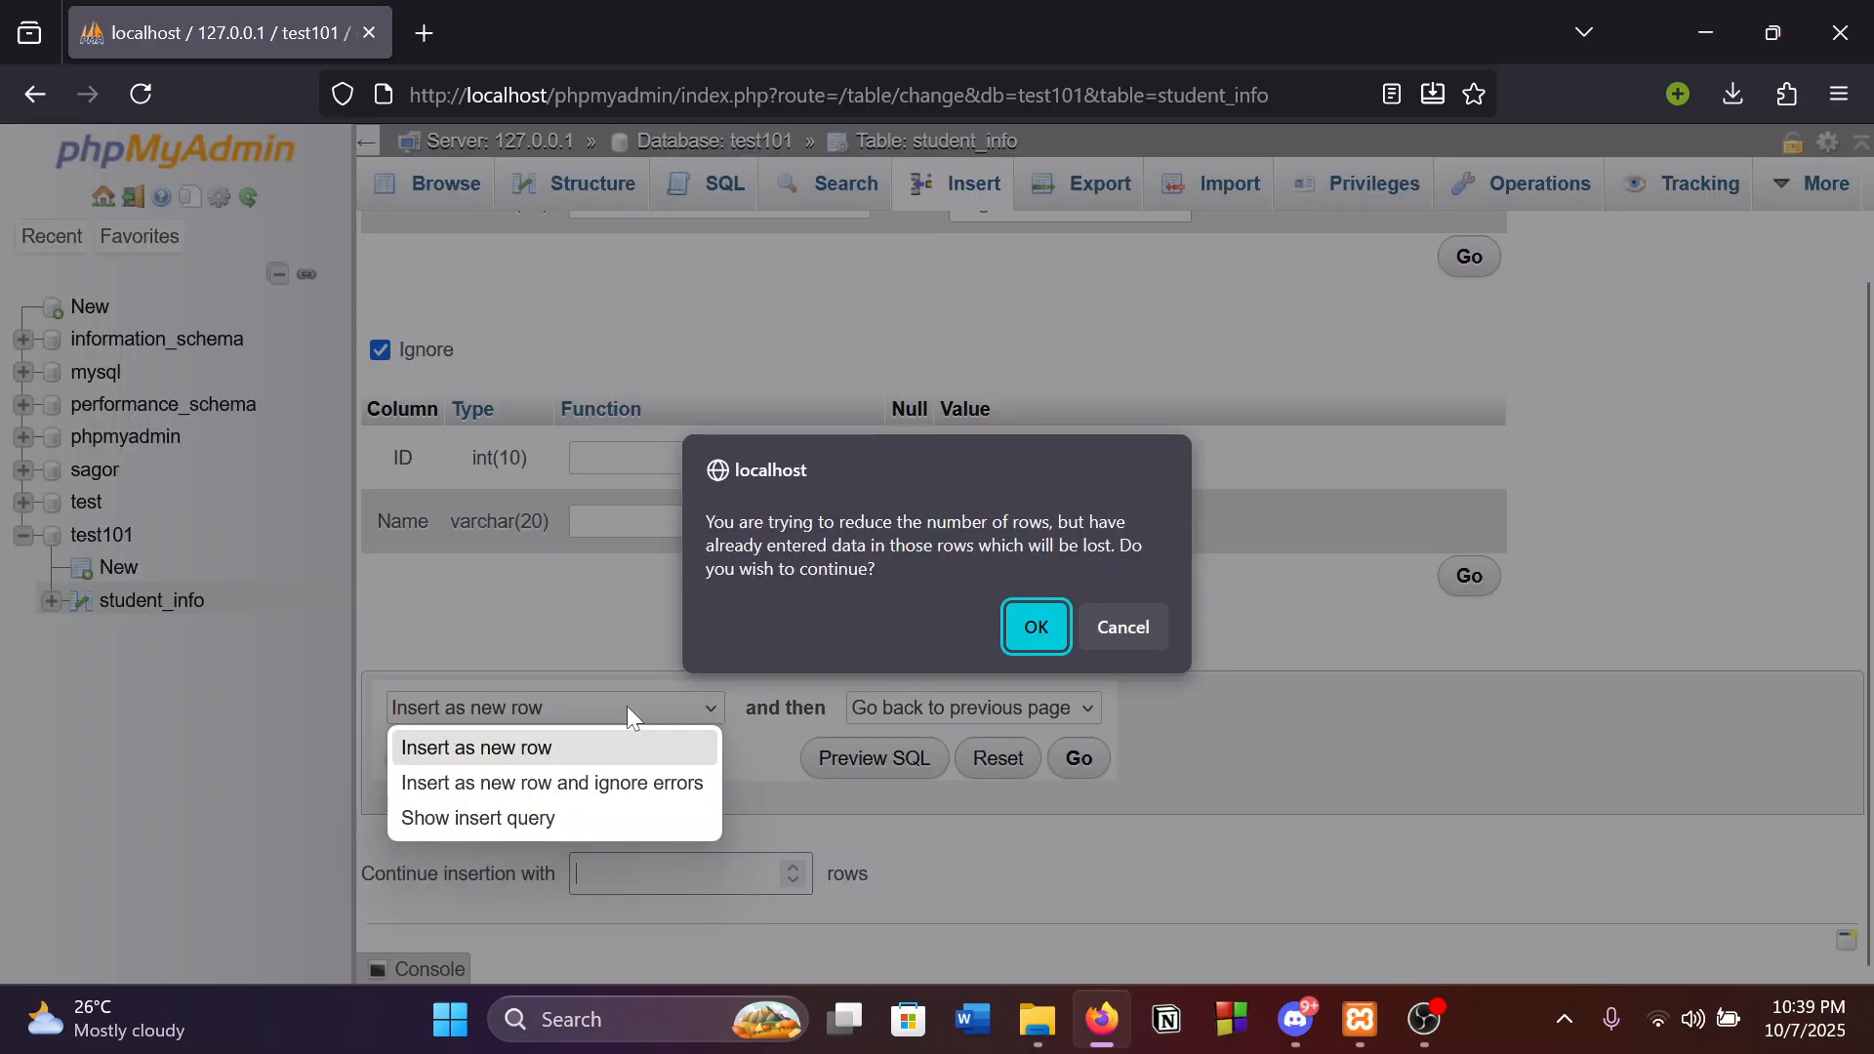
pyautogui.click(1162, 628)
pyautogui.scroll(3, 766, 628)
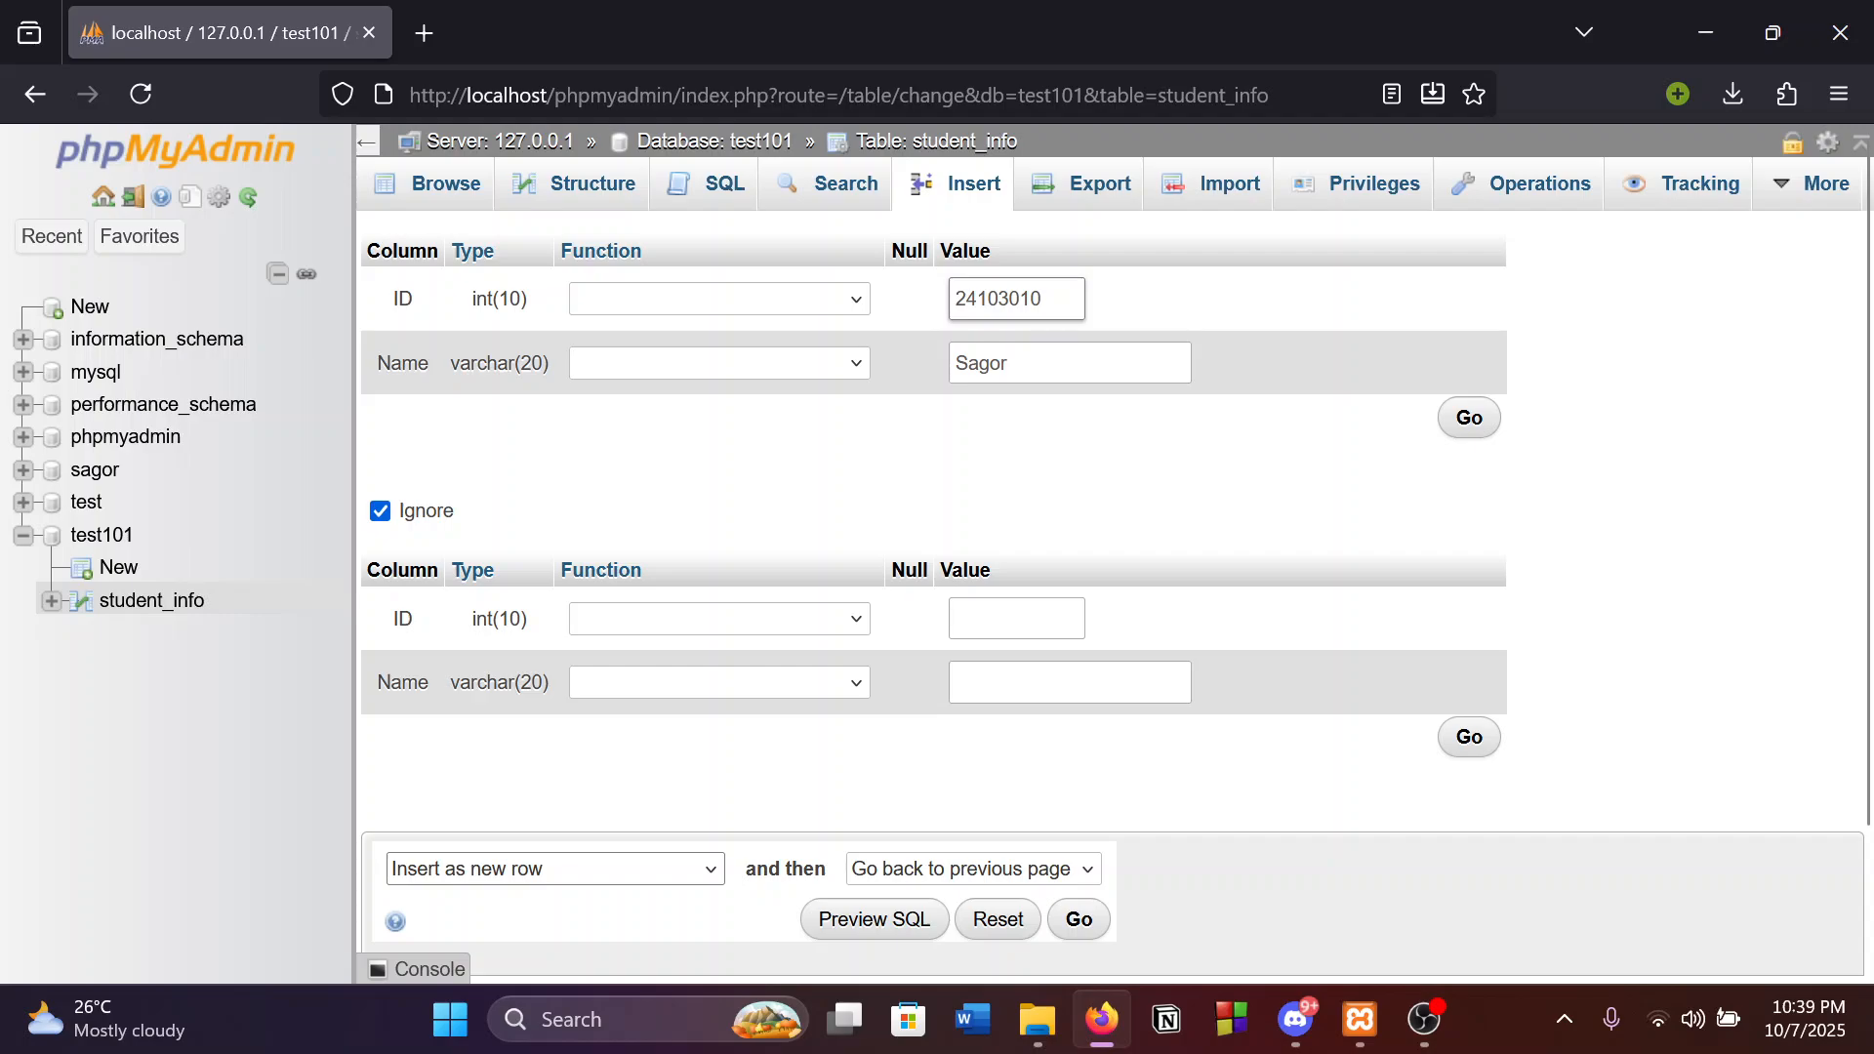
pyautogui.doubleClick(1005, 299)
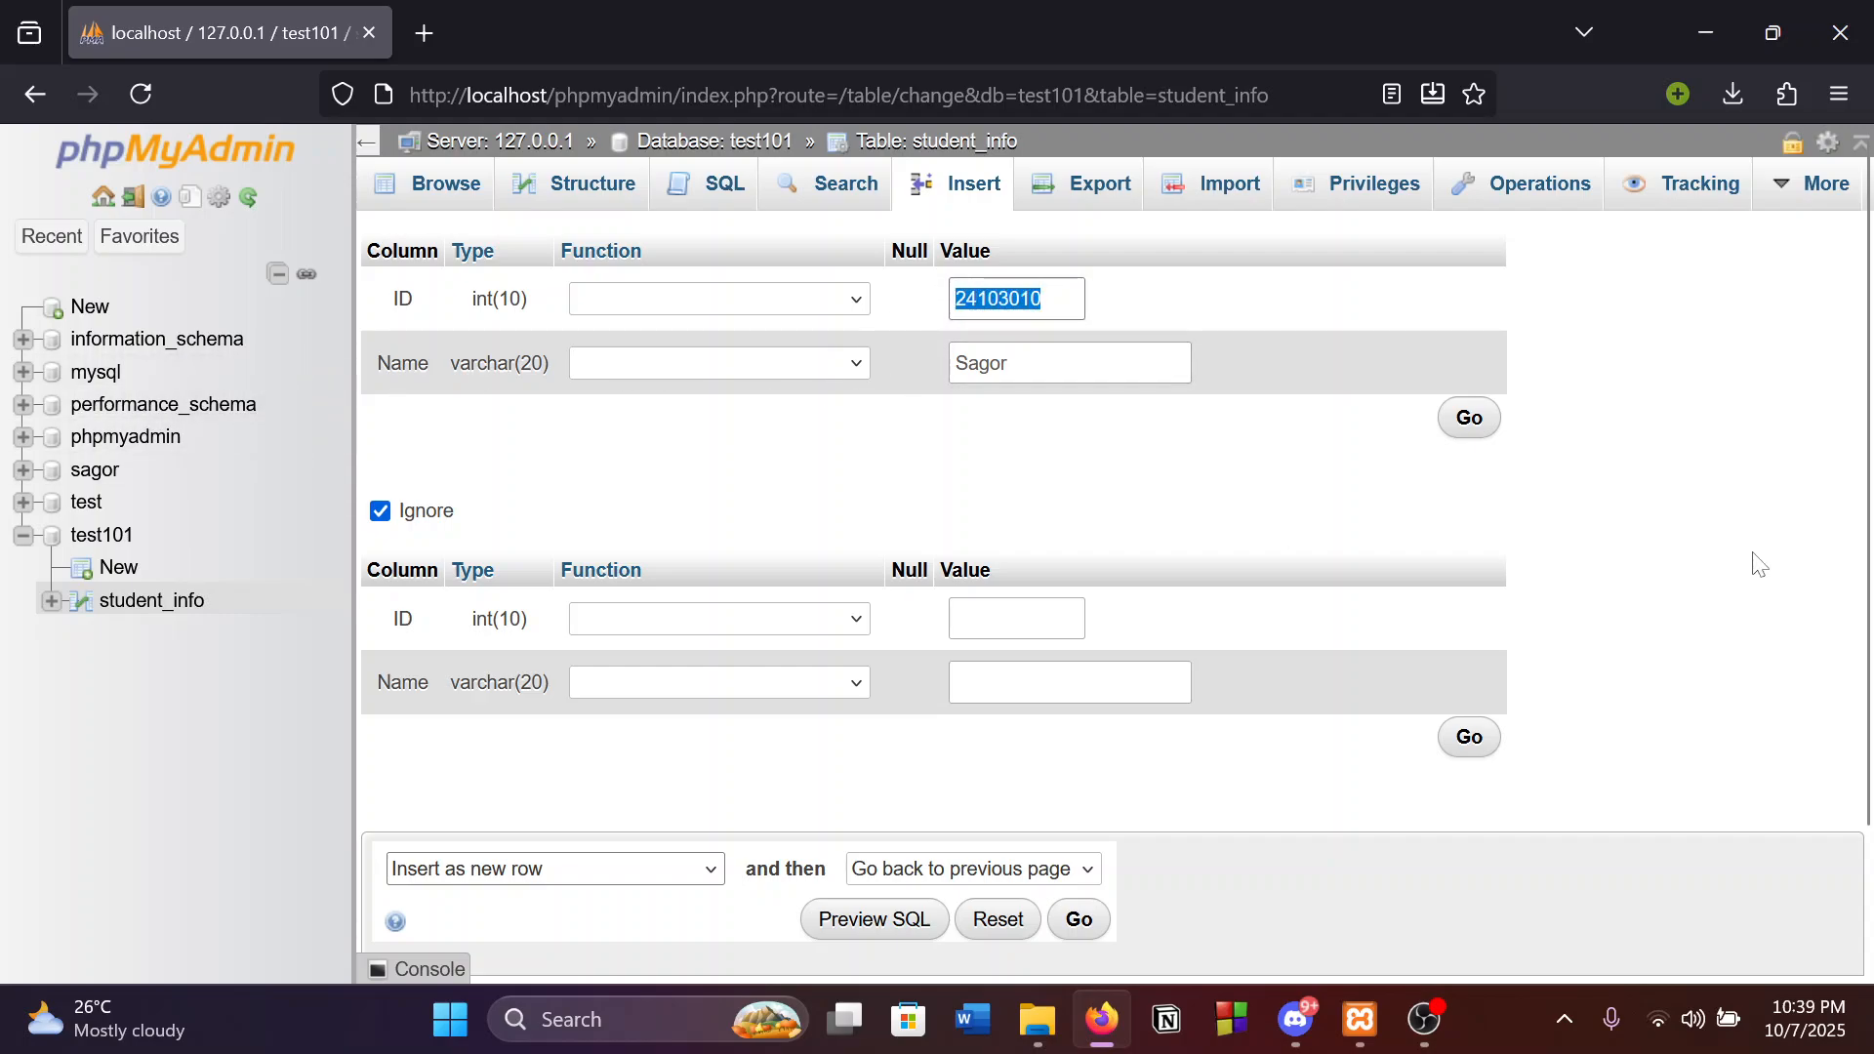
pyautogui.scroll(-2, 1708, 546)
pyautogui.scroll(2, 1660, 527)
# Run the insert for the first row, getting the '1 row inserted' confirmation.
pyautogui.scroll(-2, 1073, 766)
pyautogui.scroll(2, 1619, 351)
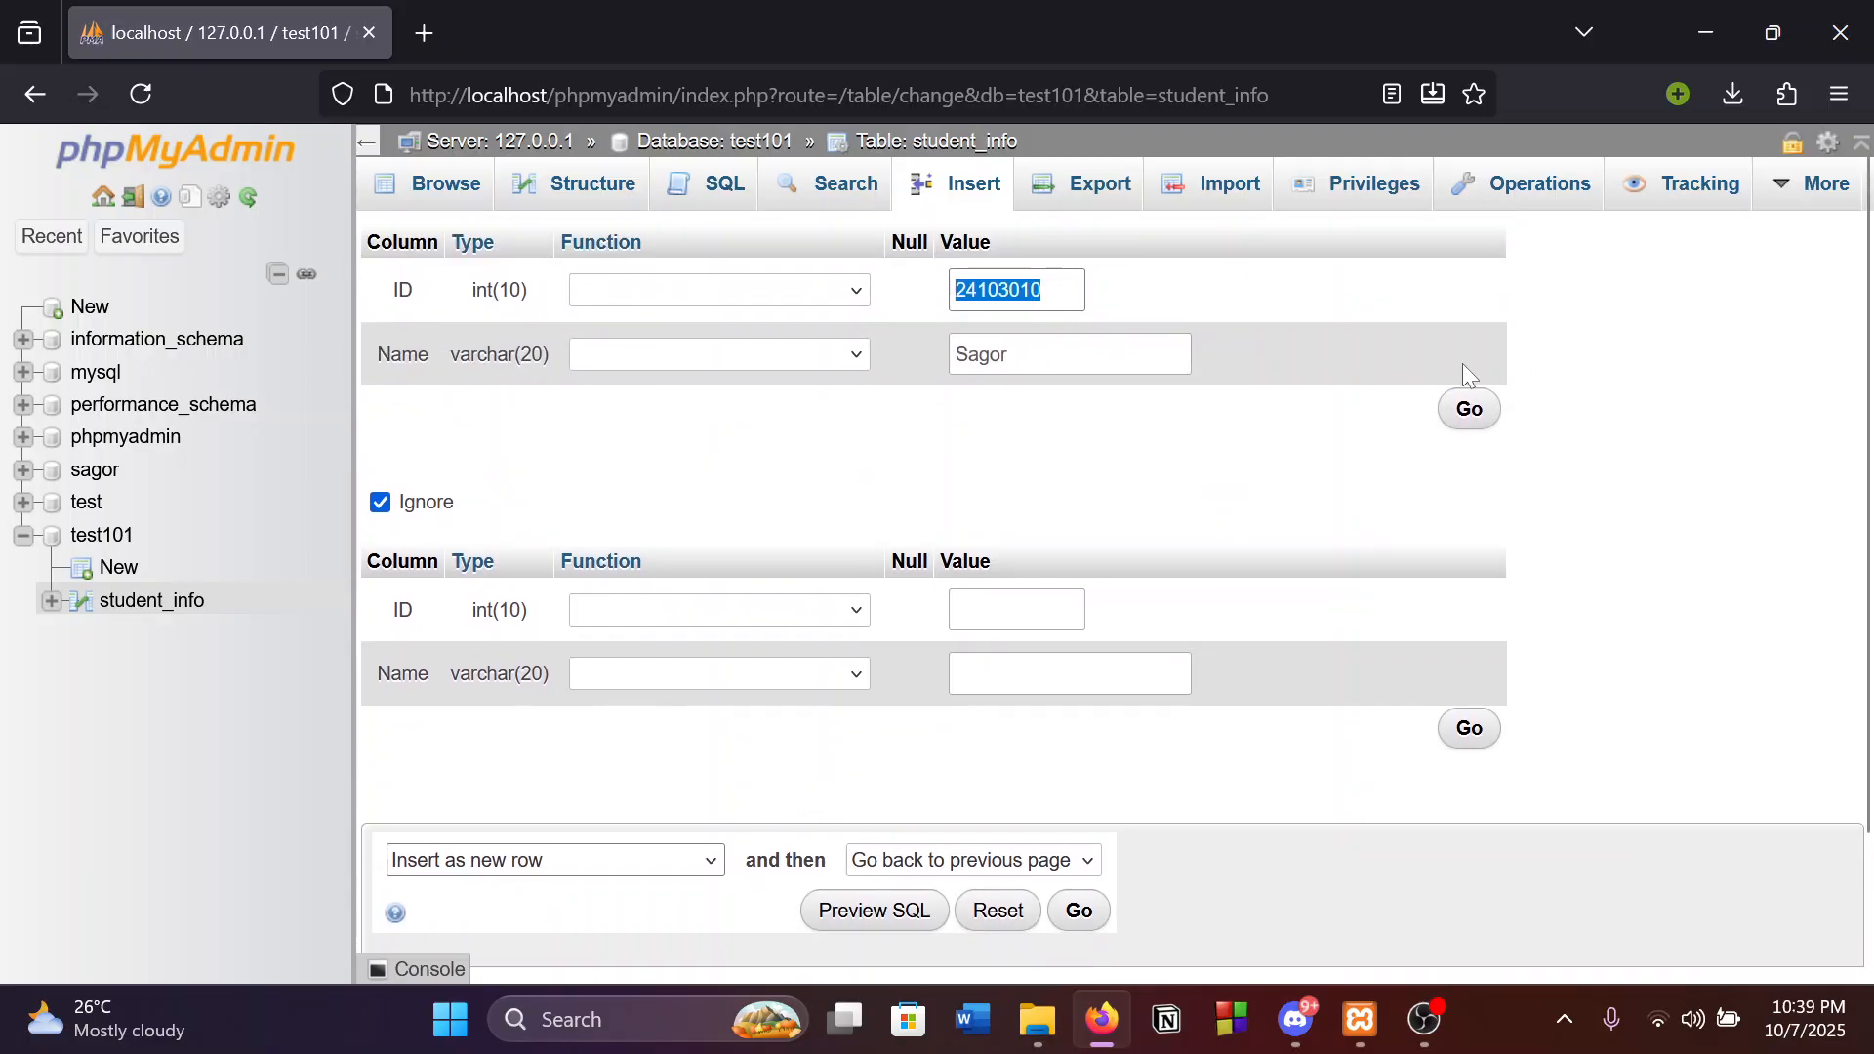
pyautogui.click(1467, 420)
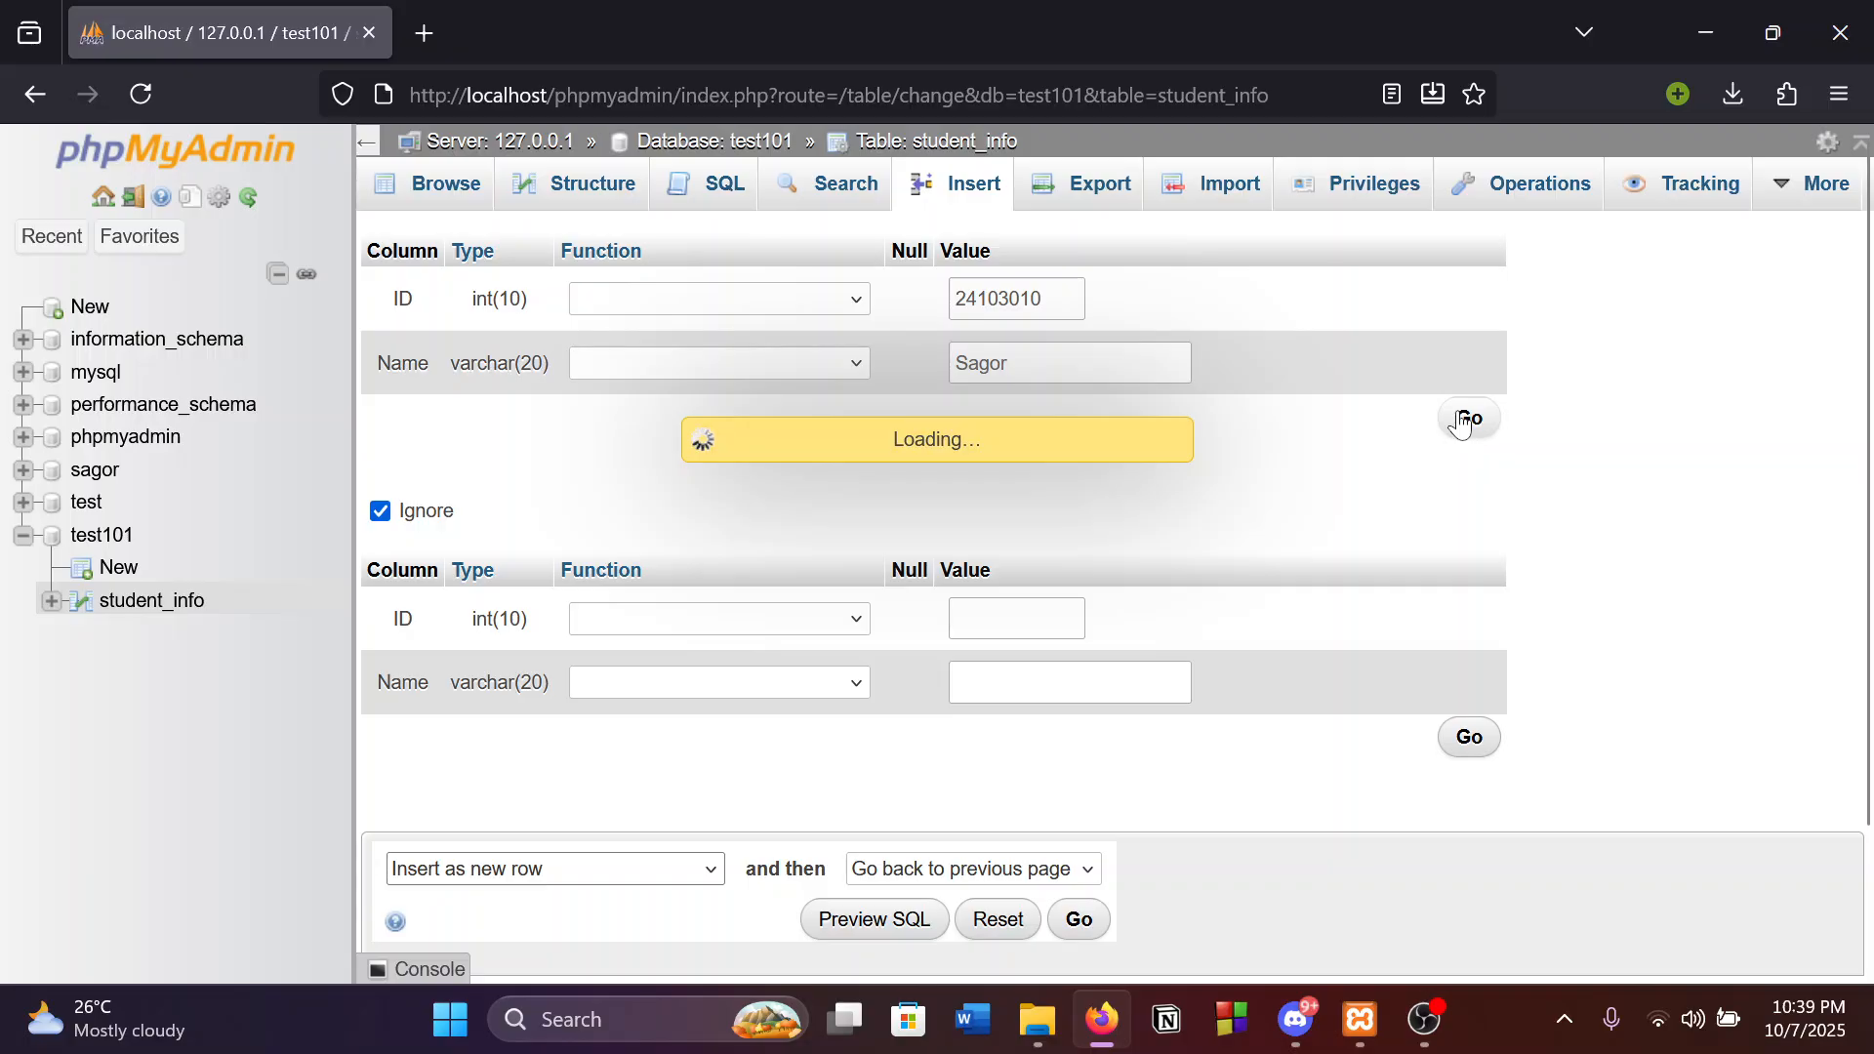
pyautogui.scroll(-3, 682, 641)
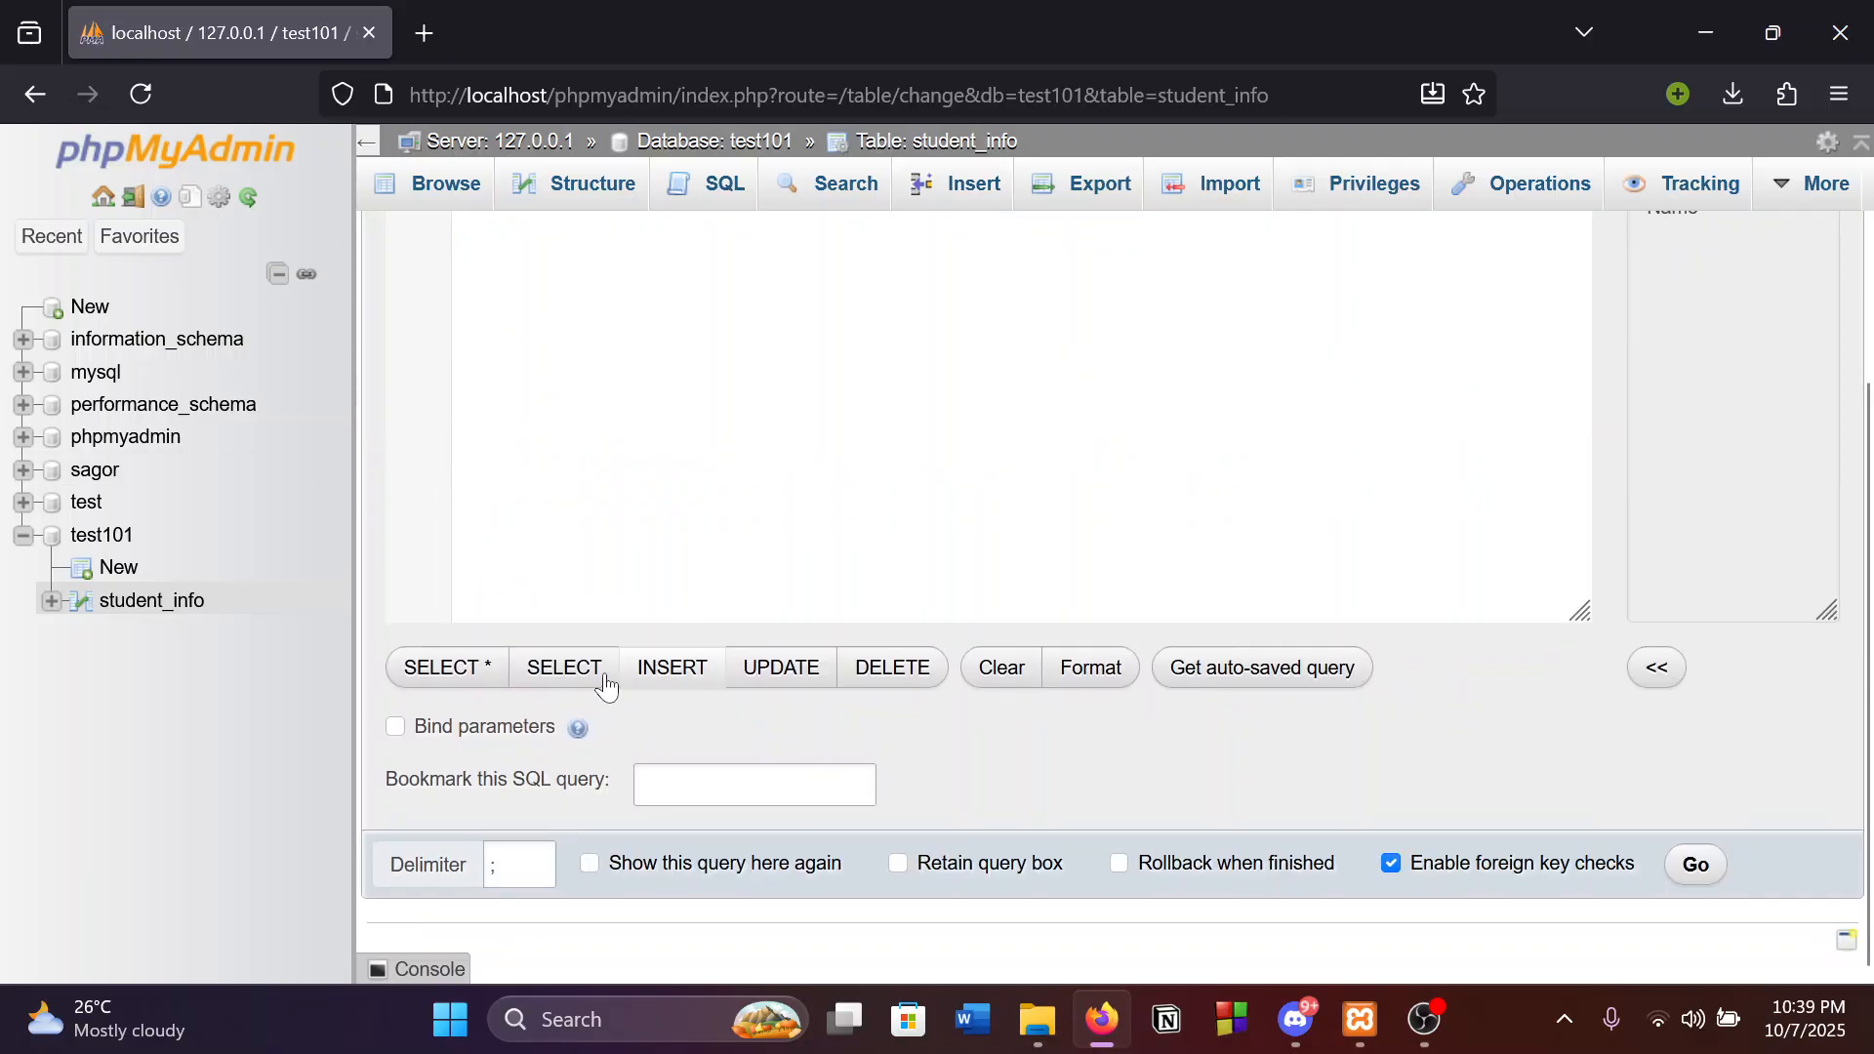
pyautogui.scroll(3, 606, 683)
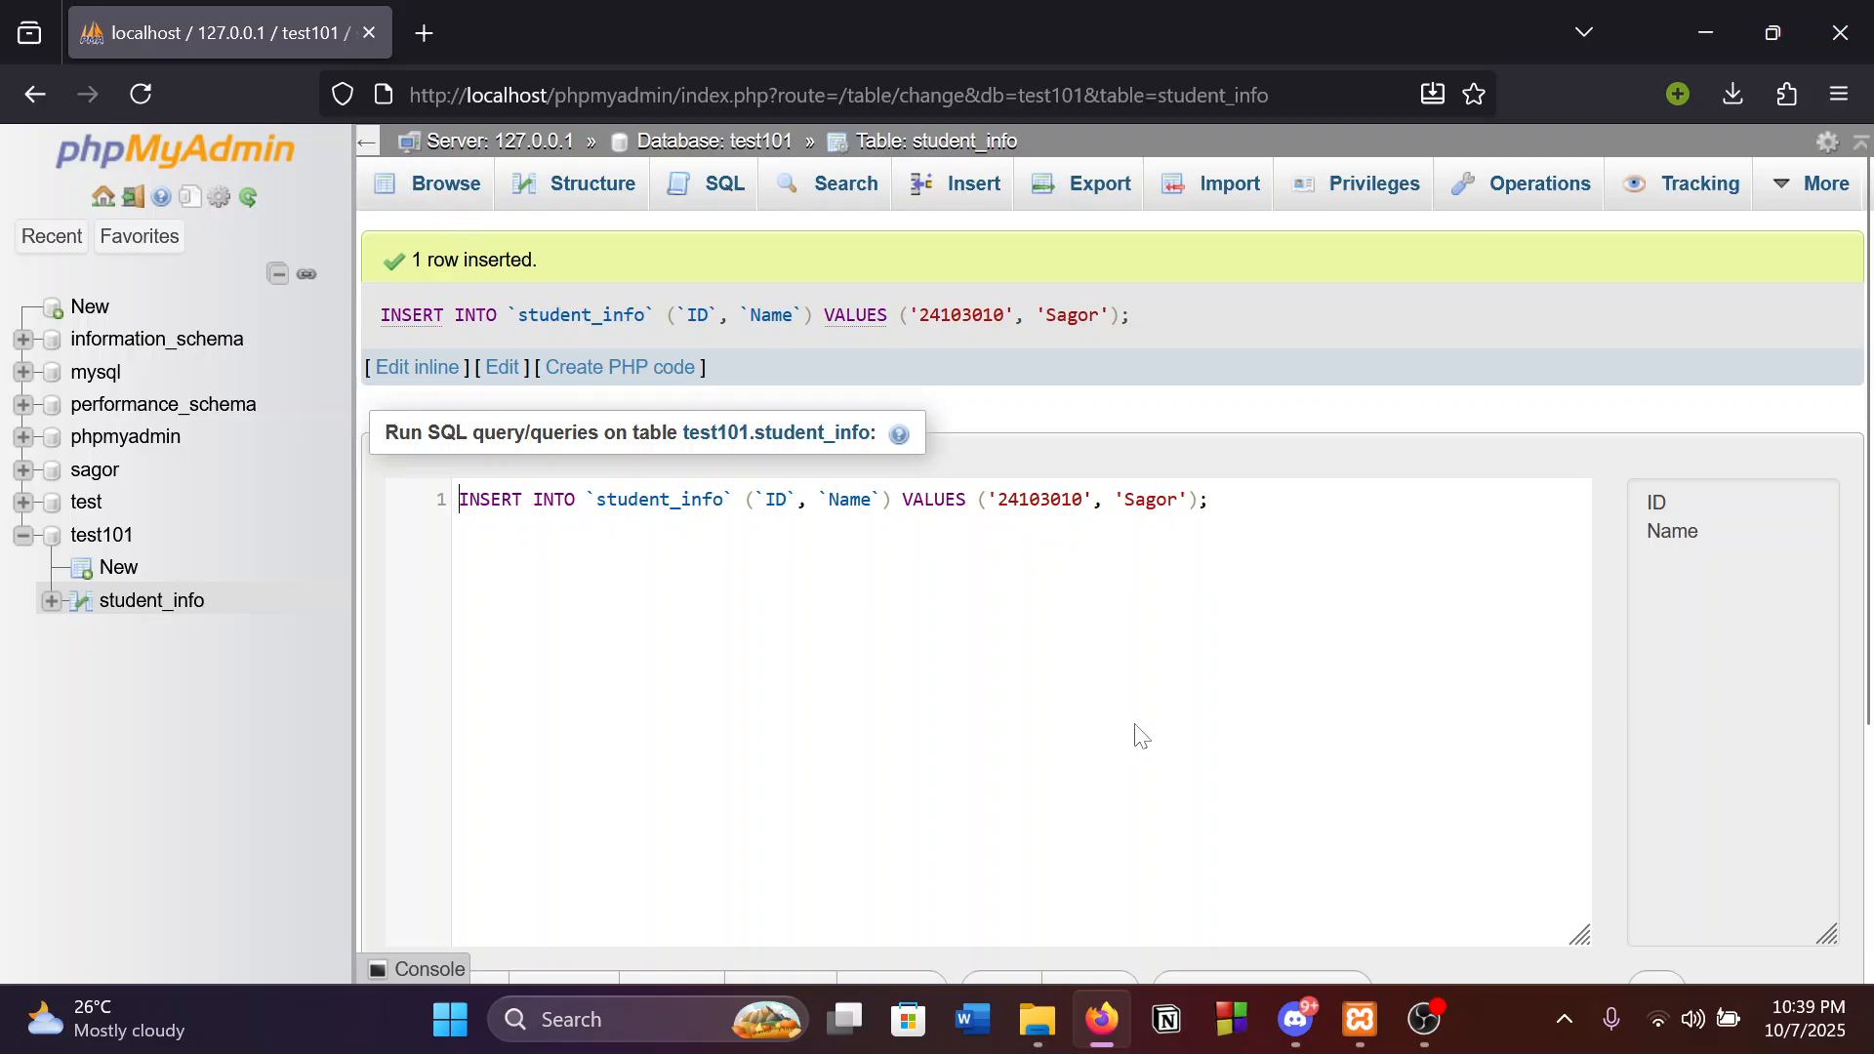
pyautogui.scroll(-3, 1054, 611)
pyautogui.scroll(3, 757, 748)
# Browse student_info to see its single stored row with ID and name.
pyautogui.click(438, 208)
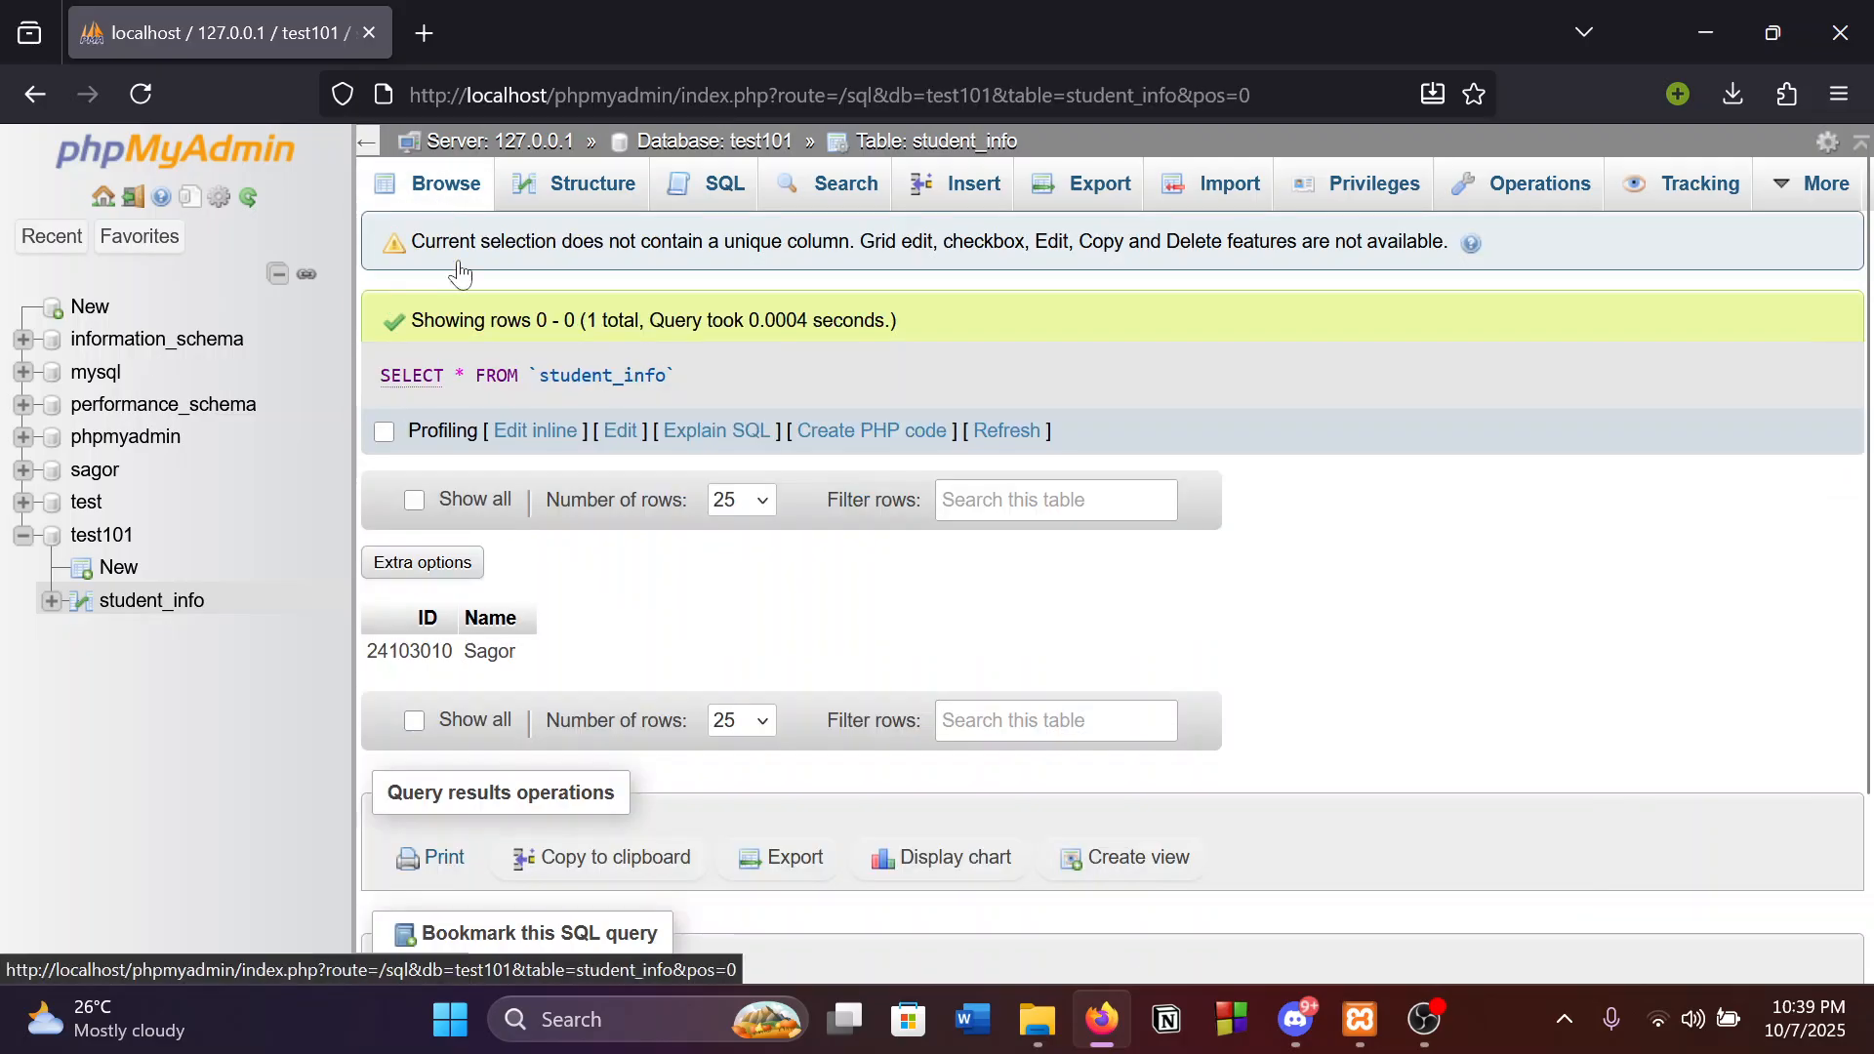
pyautogui.scroll(-2, 761, 451)
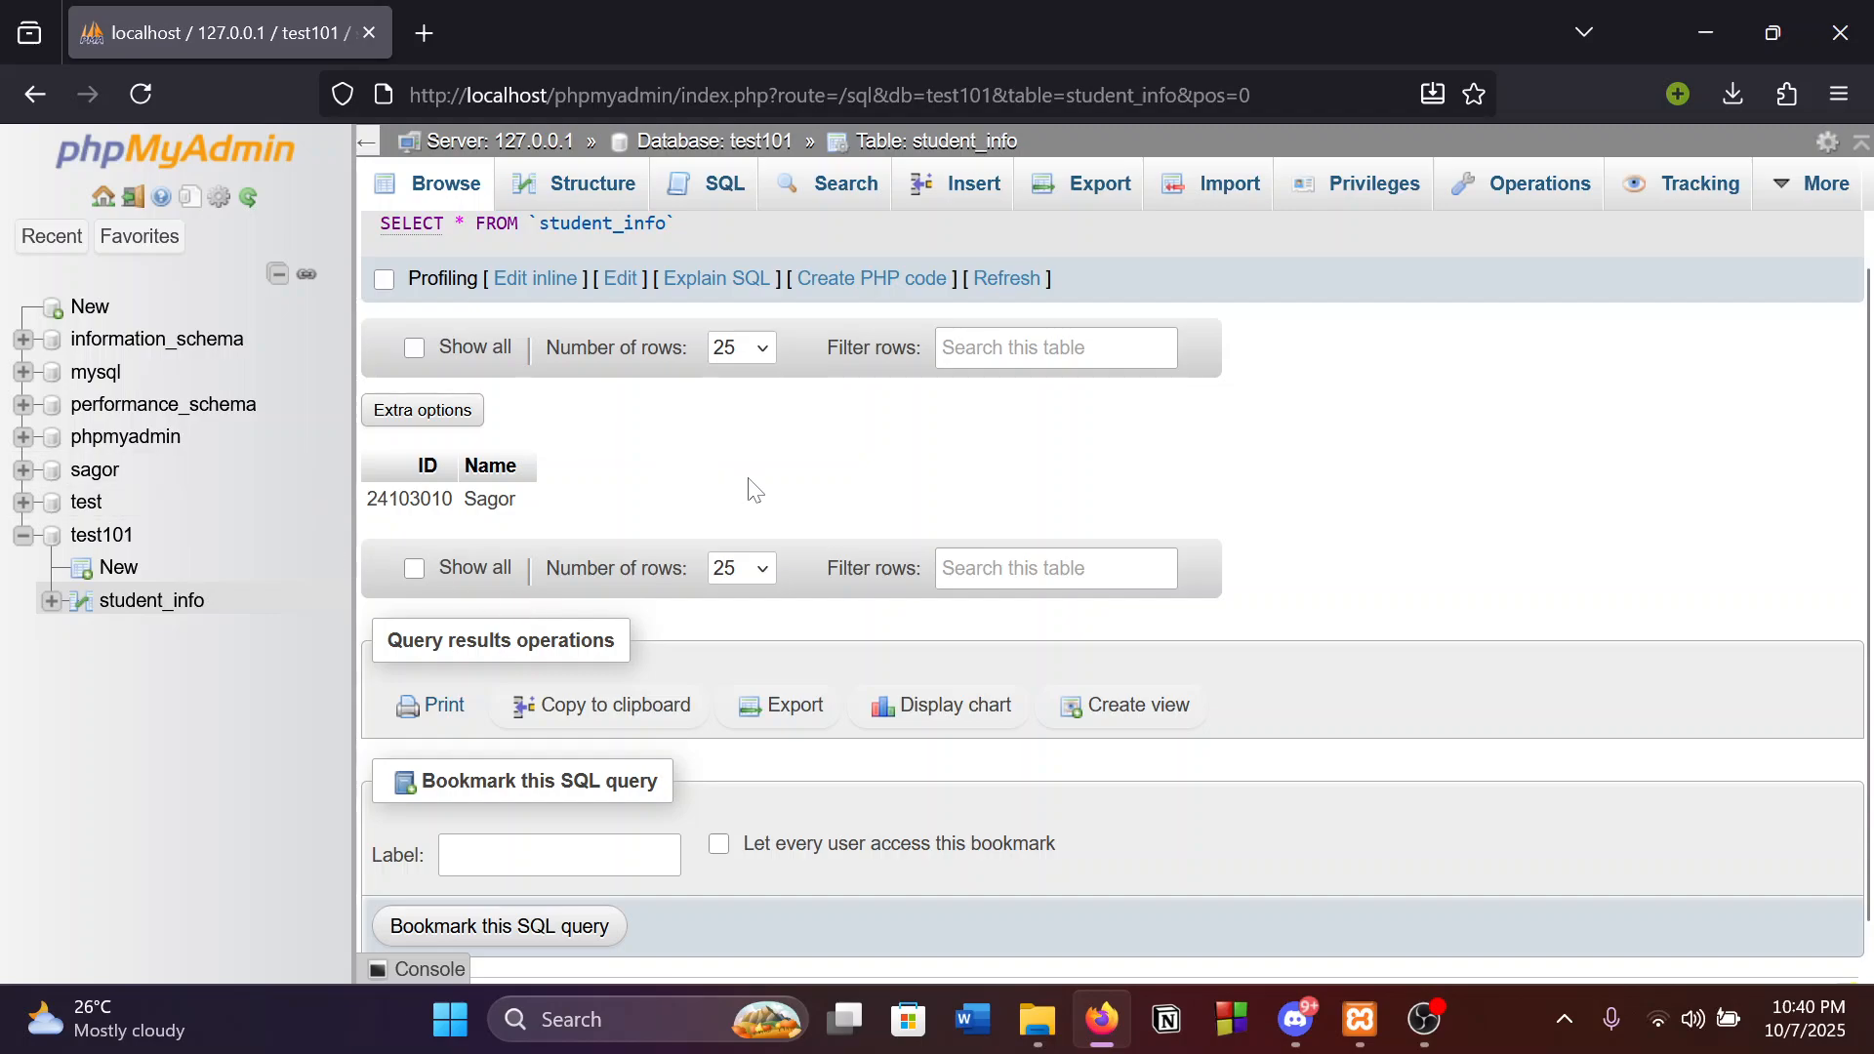
pyautogui.scroll(-1, 1347, 595)
pyautogui.scroll(2, 1352, 580)
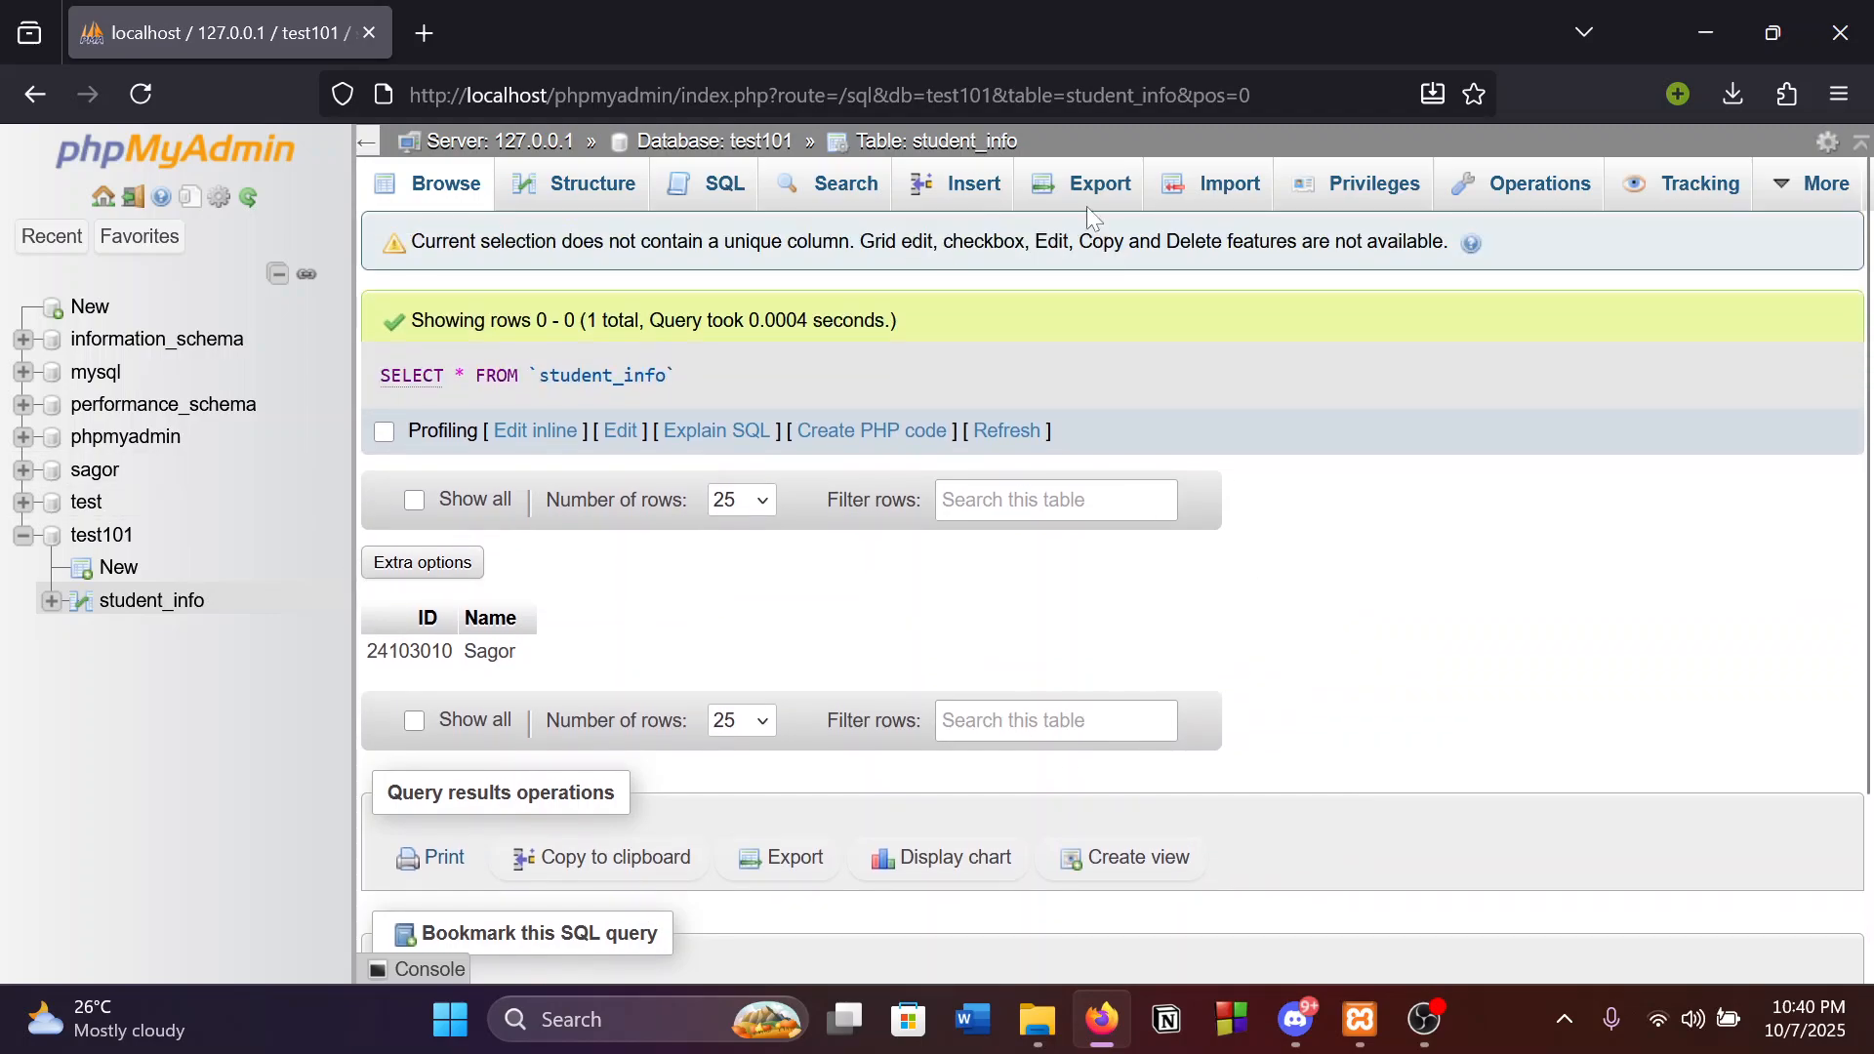
# Set 'Continue insertion with' to 5 and submit the blank insert form, triggering warning #1366.
pyautogui.click(947, 190)
pyautogui.scroll(-3, 544, 761)
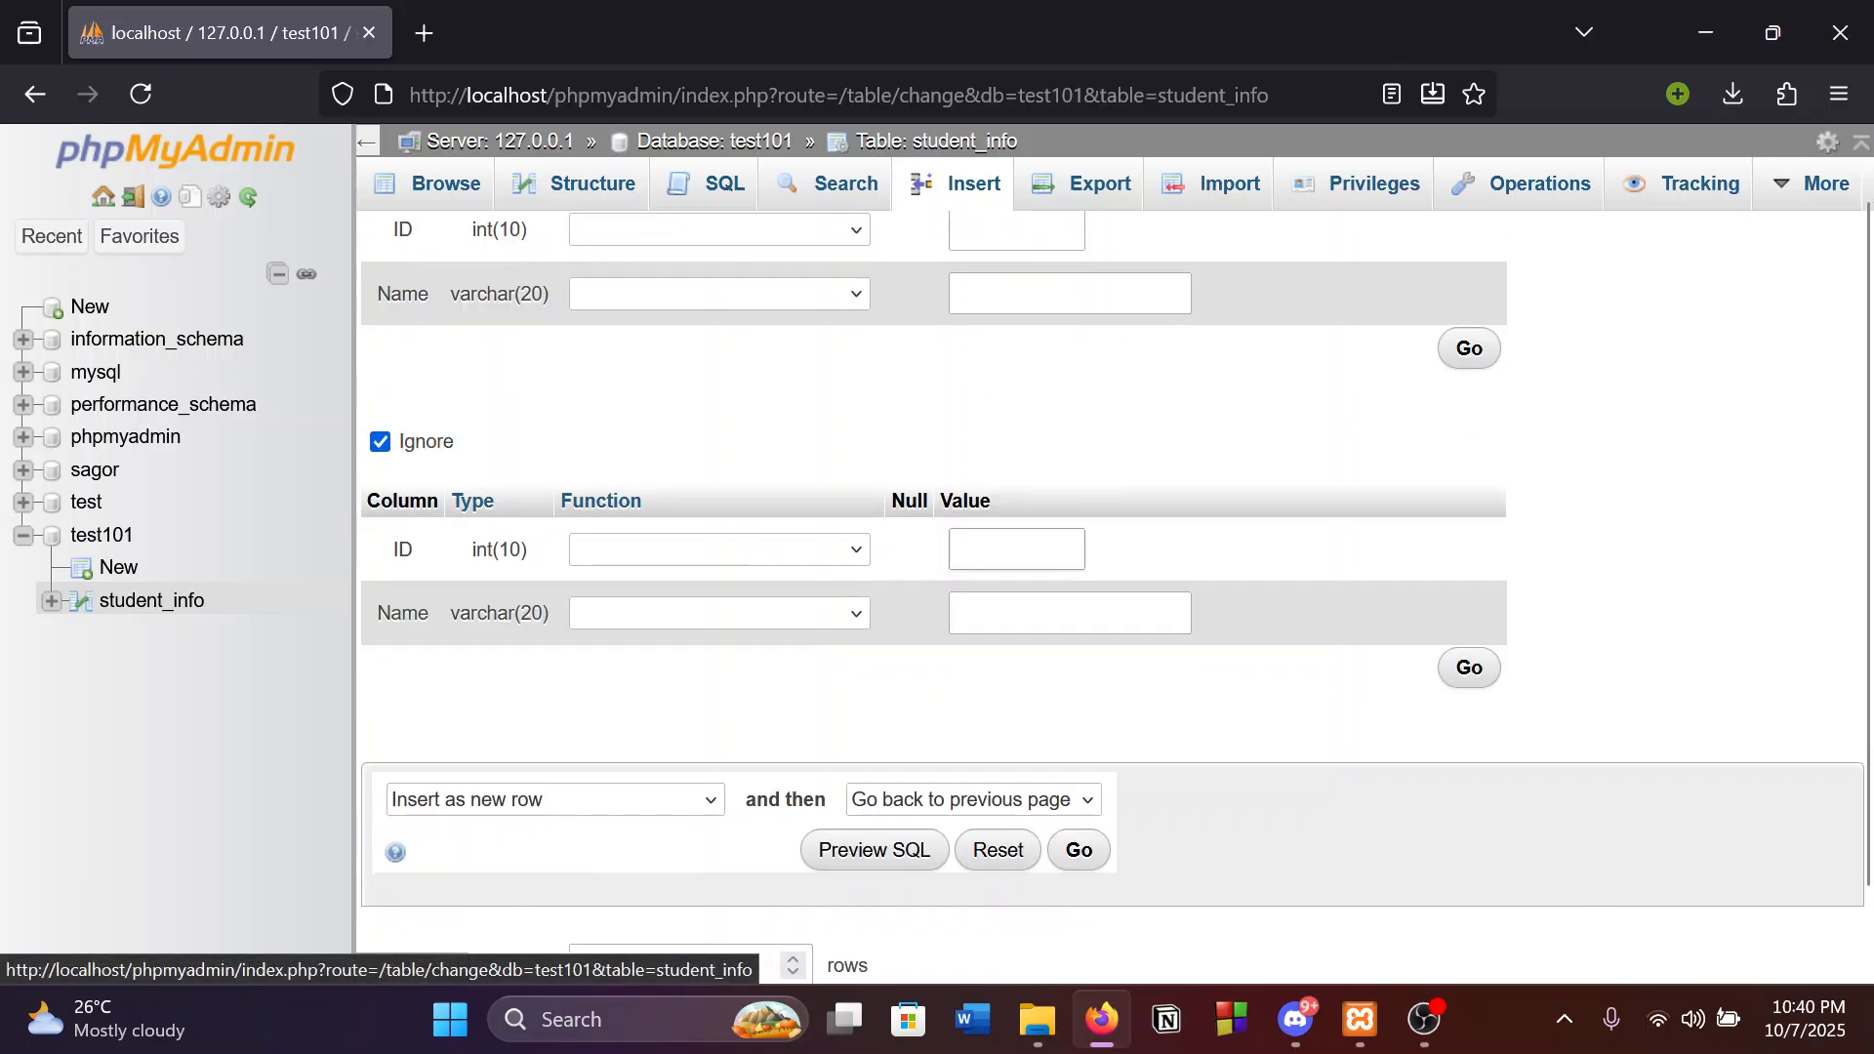
pyautogui.click(644, 874)
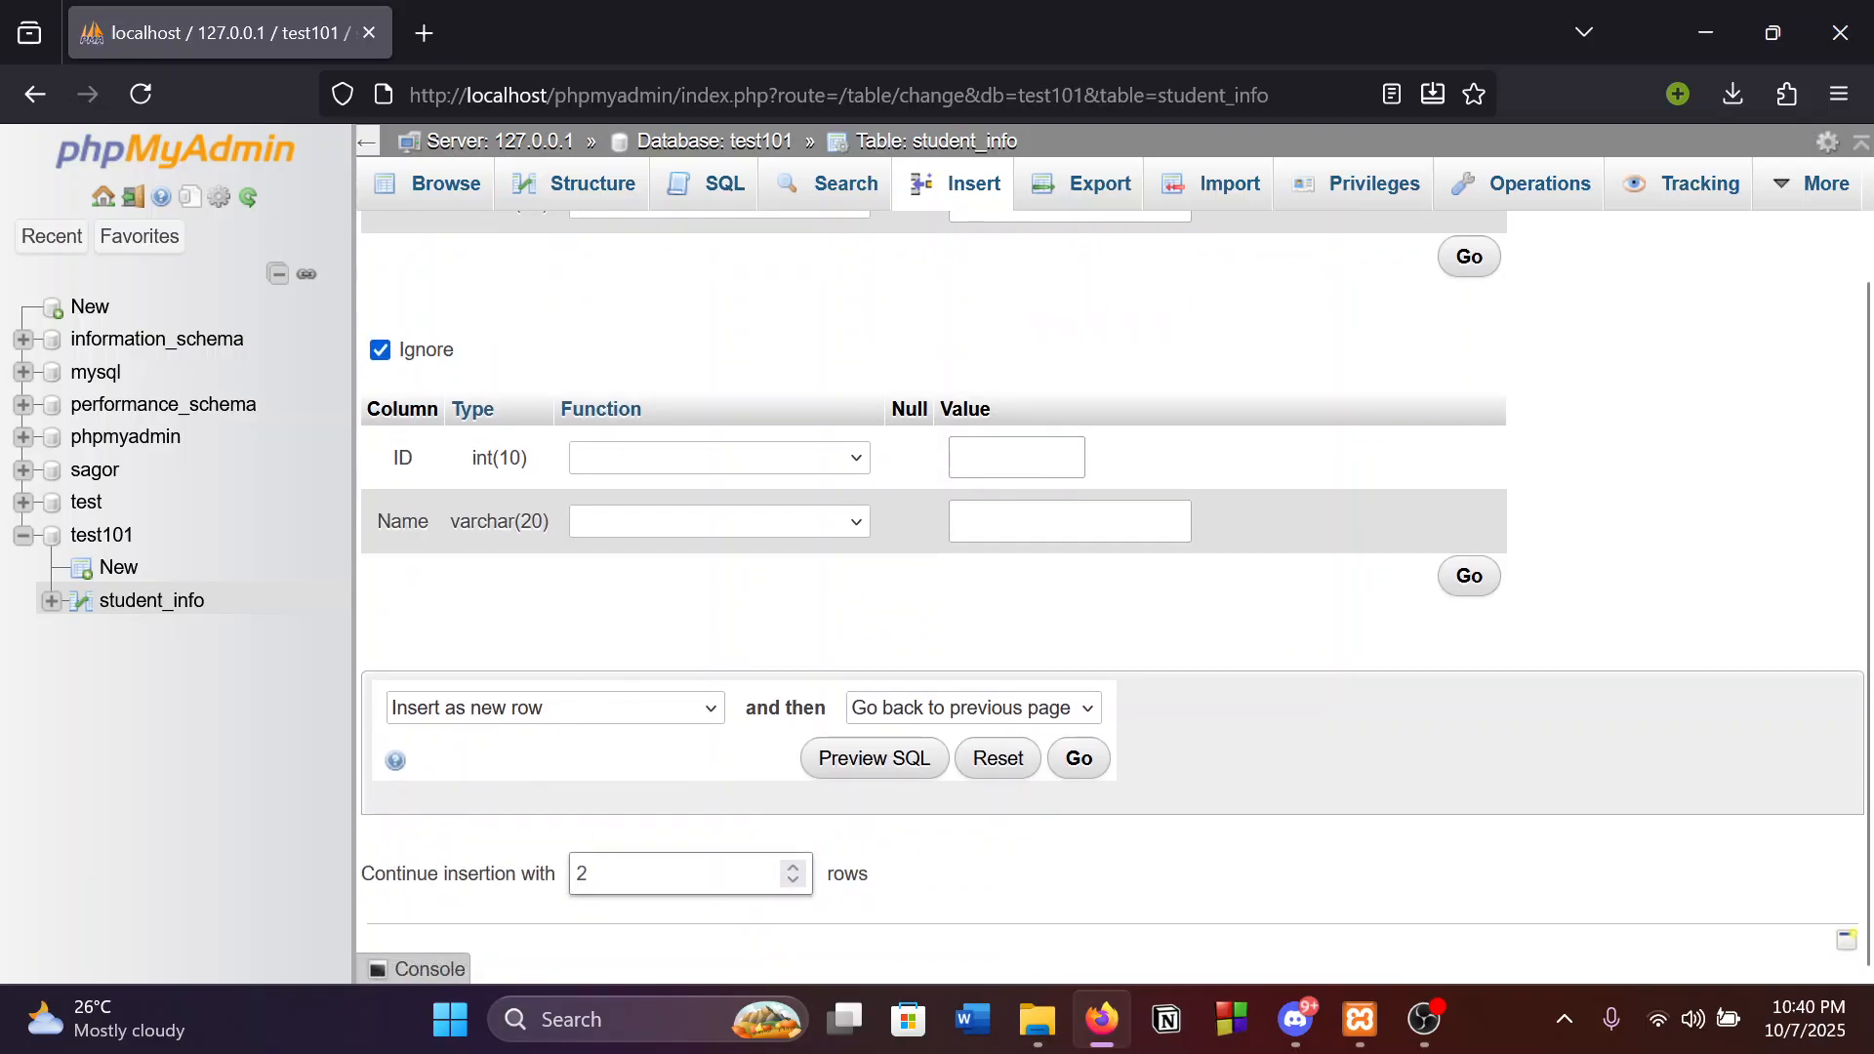
pyautogui.press('BackSpace')
pyautogui.write('5')
pyautogui.click(1074, 764)
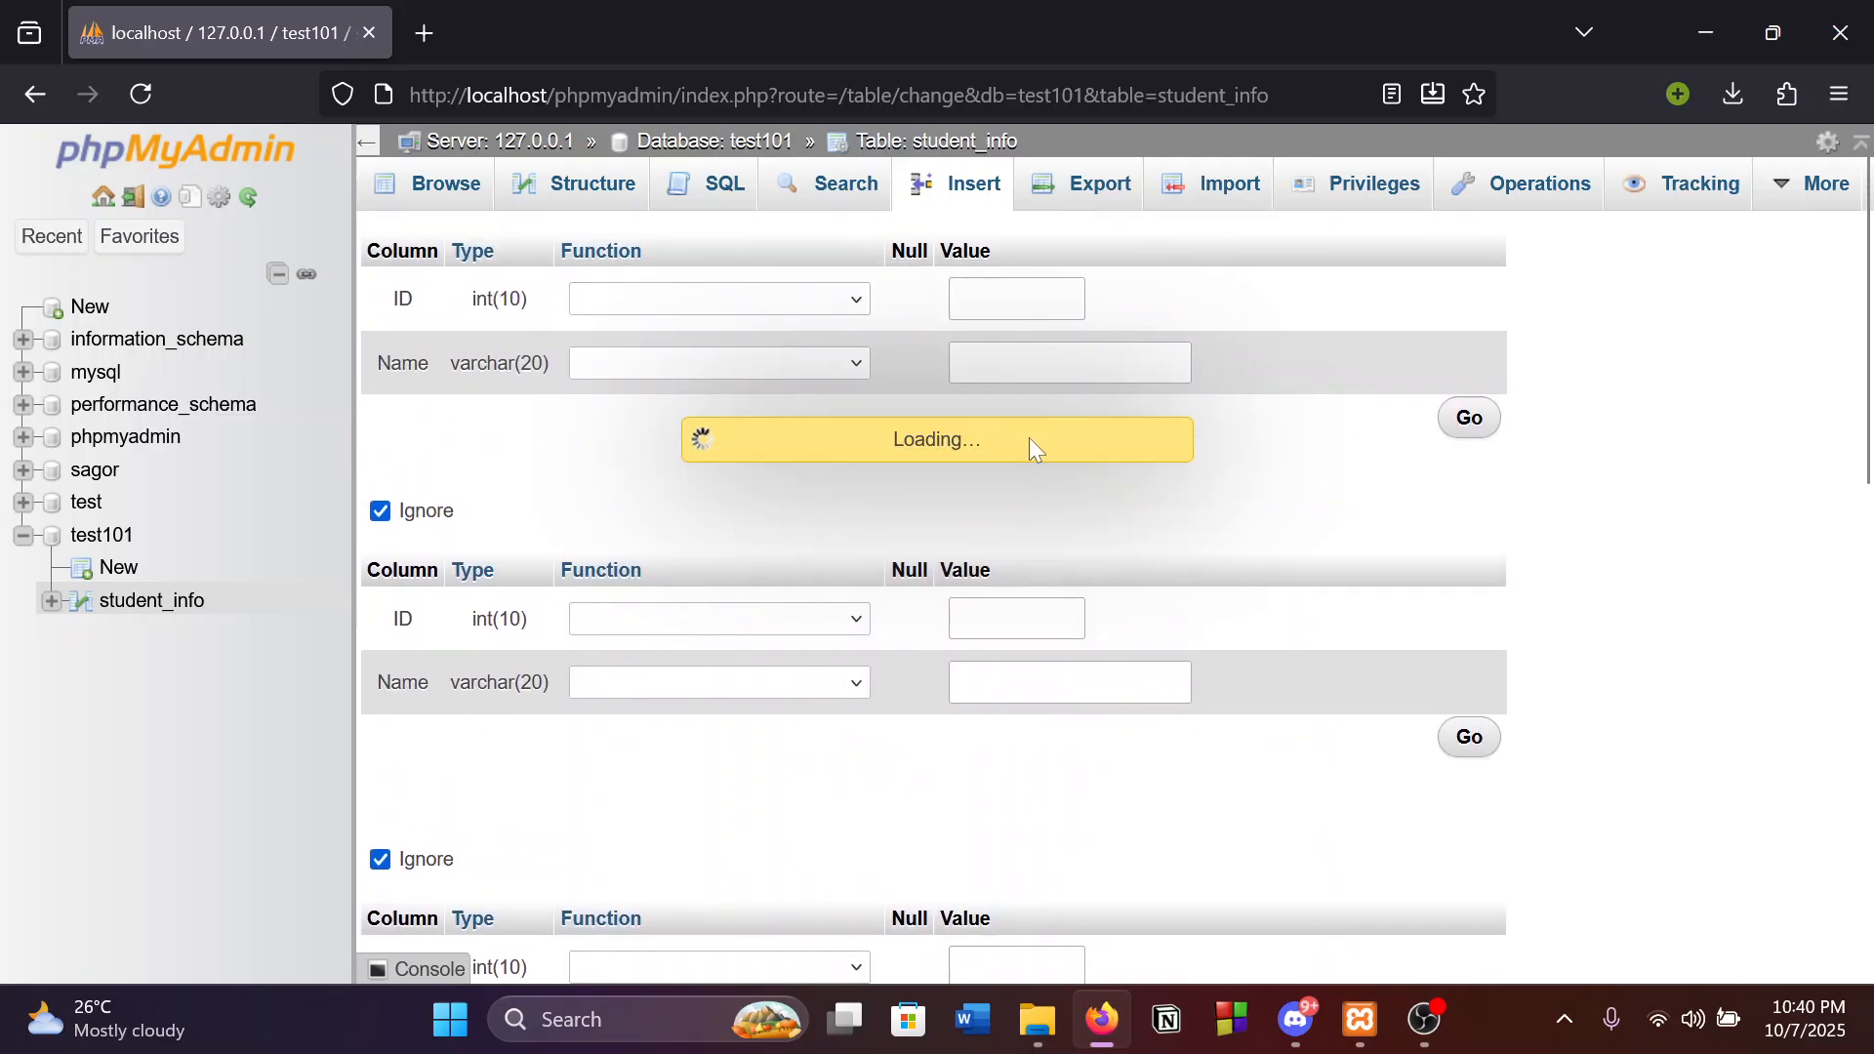
pyautogui.scroll(-3, 1035, 451)
pyautogui.scroll(3, 1036, 451)
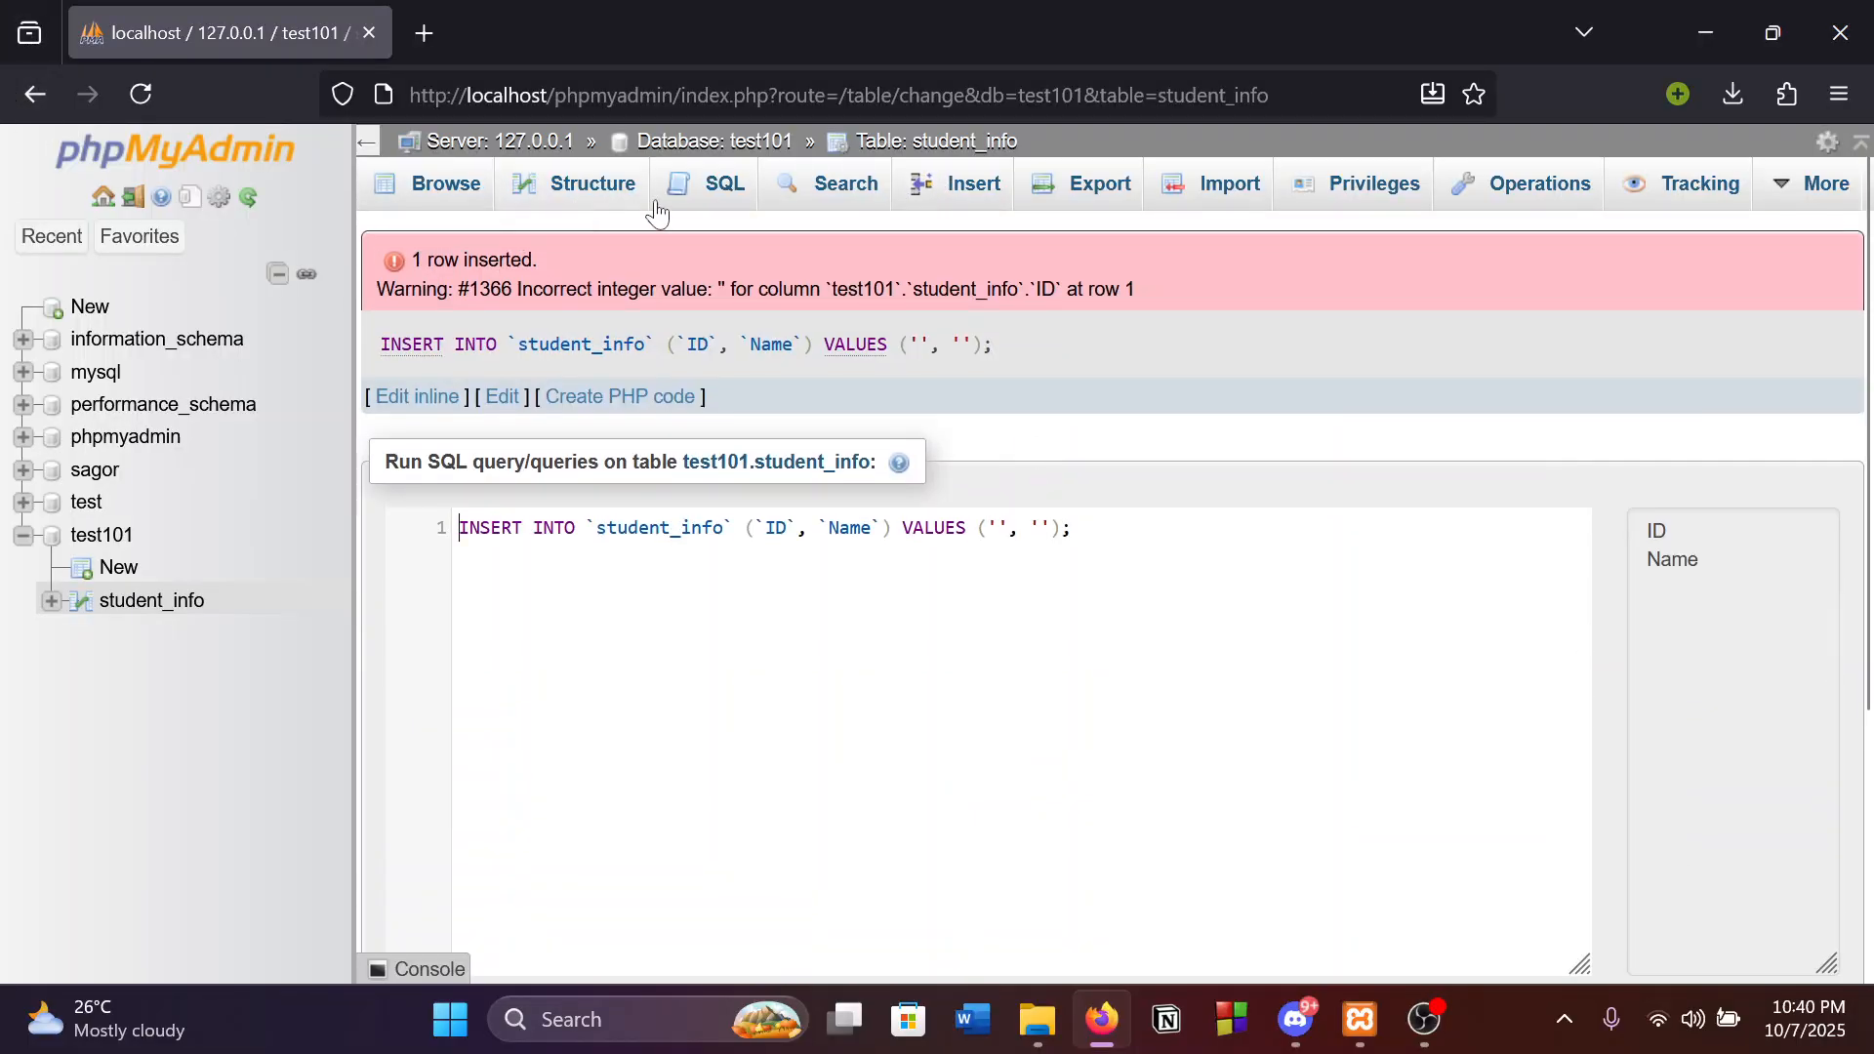
# Reopen the student_info Insert form, closing the extra browser tab that opened.
pyautogui.click(949, 181)
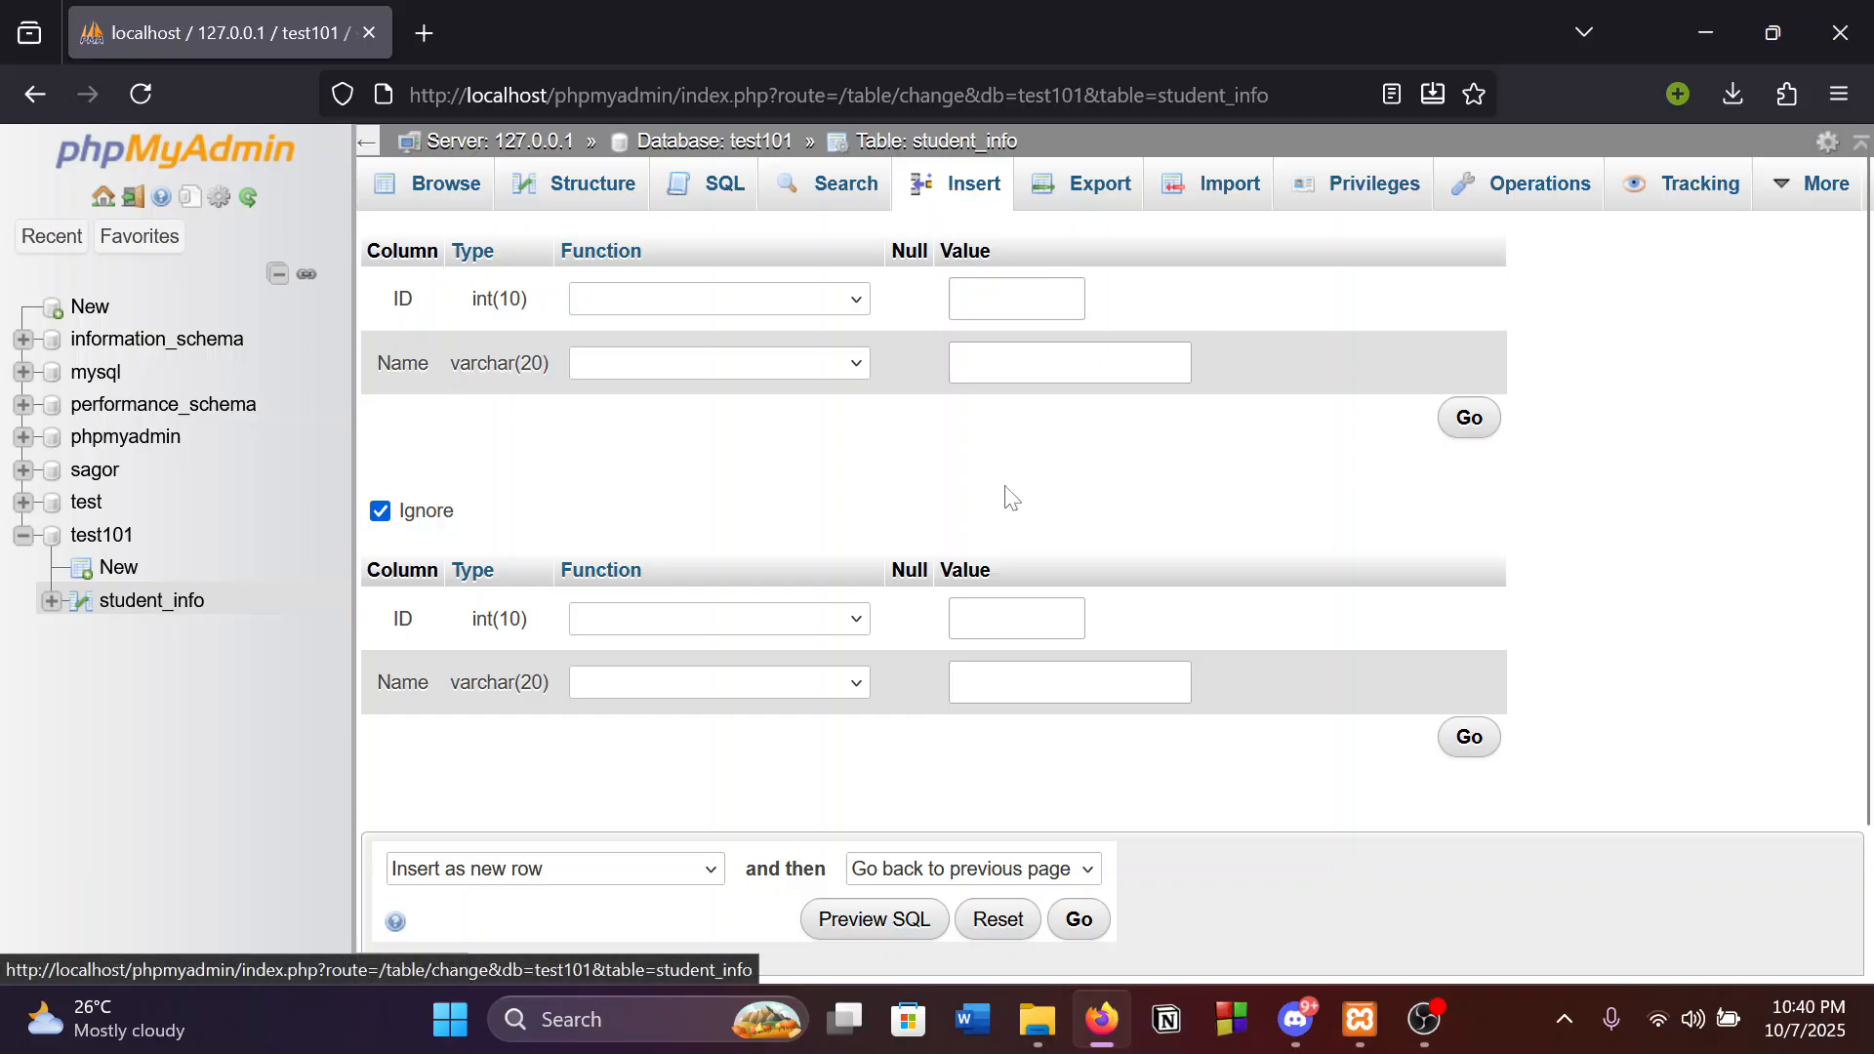
pyautogui.scroll(-2, 1015, 502)
pyautogui.scroll(2, 1042, 531)
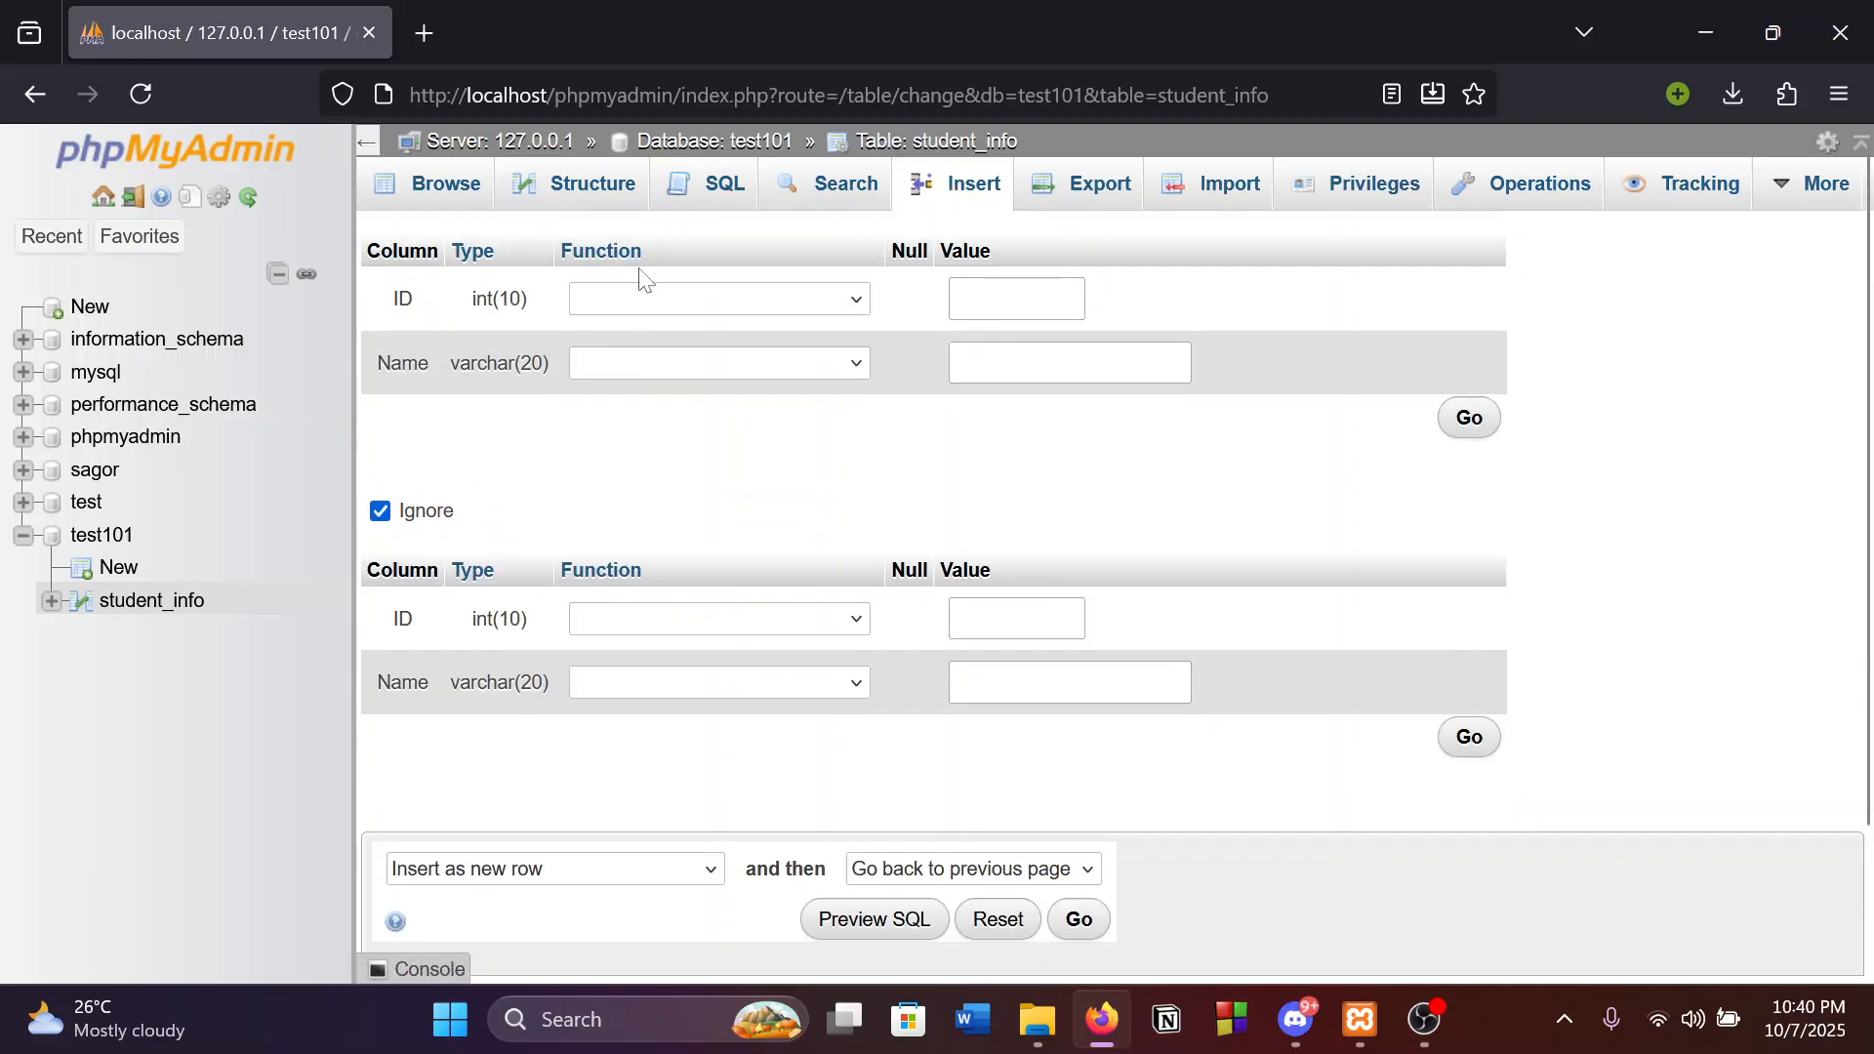
pyautogui.scroll(-2, 751, 619)
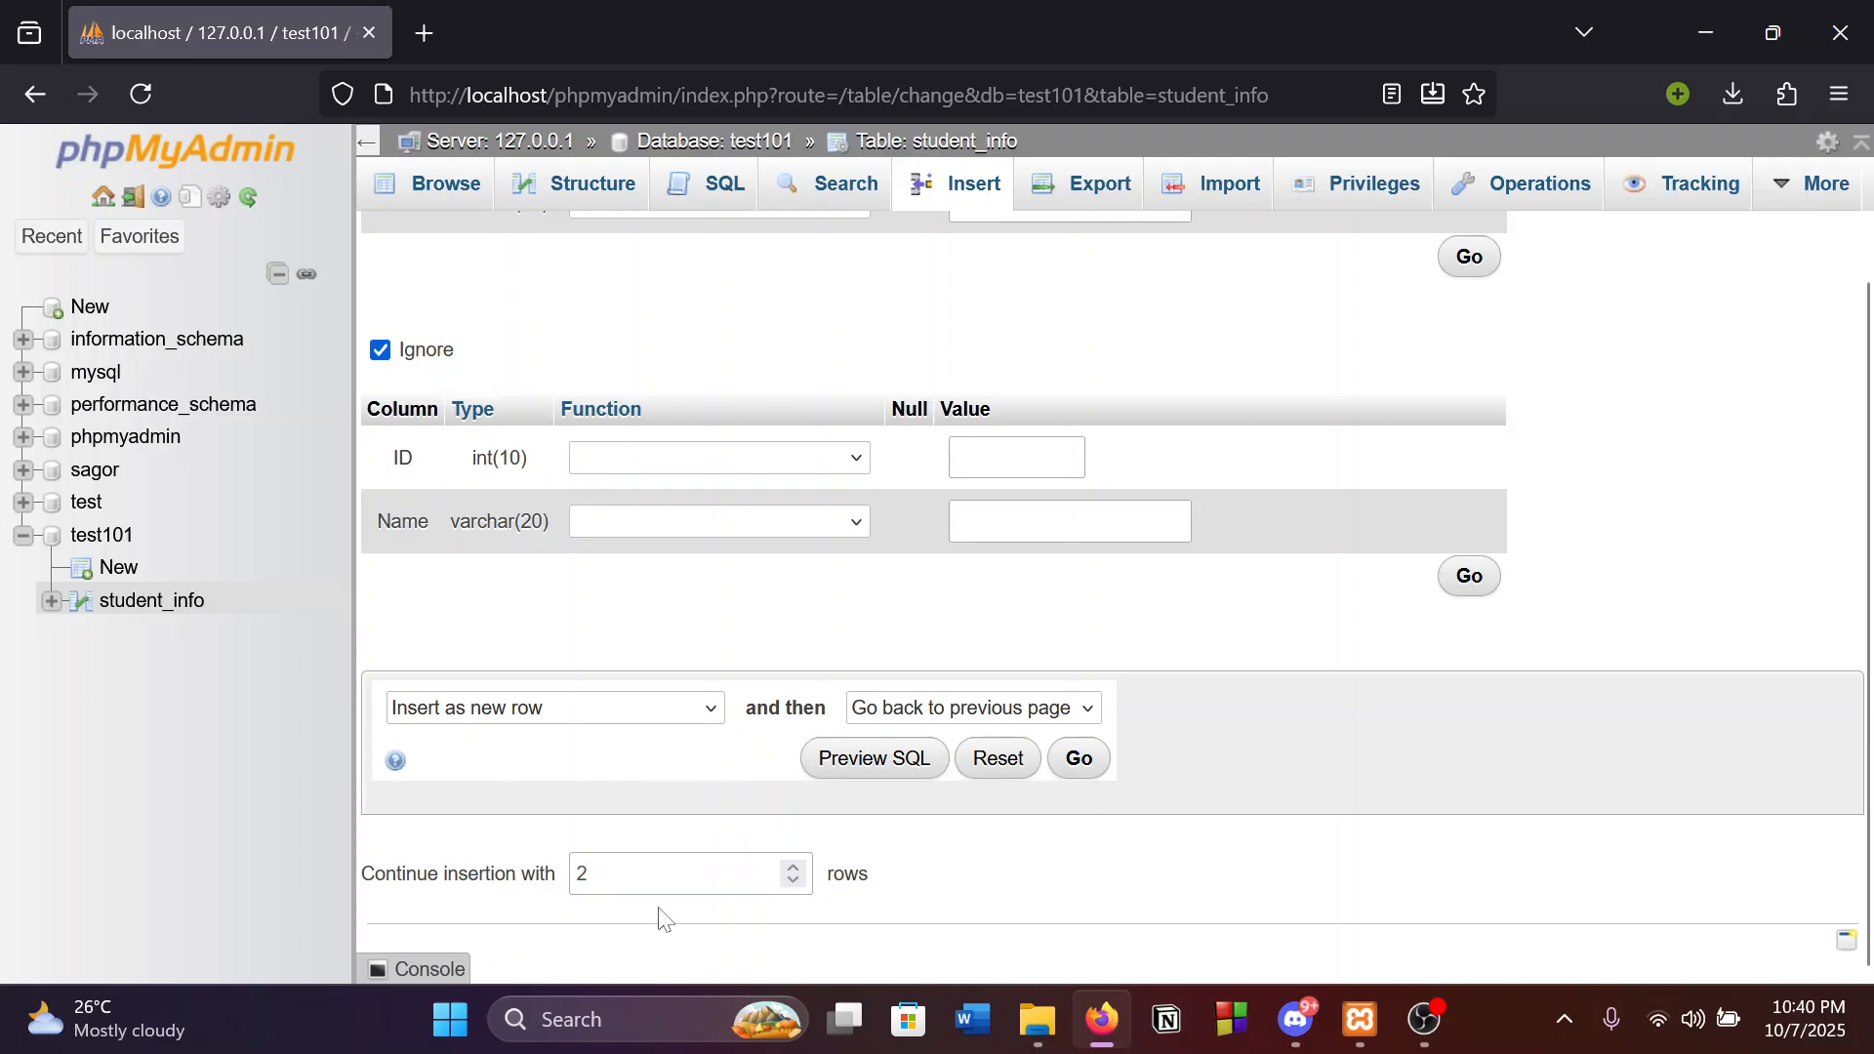
pyautogui.scroll(2, 1552, 798)
pyautogui.scroll(-2, 1549, 793)
pyautogui.click(1846, 941)
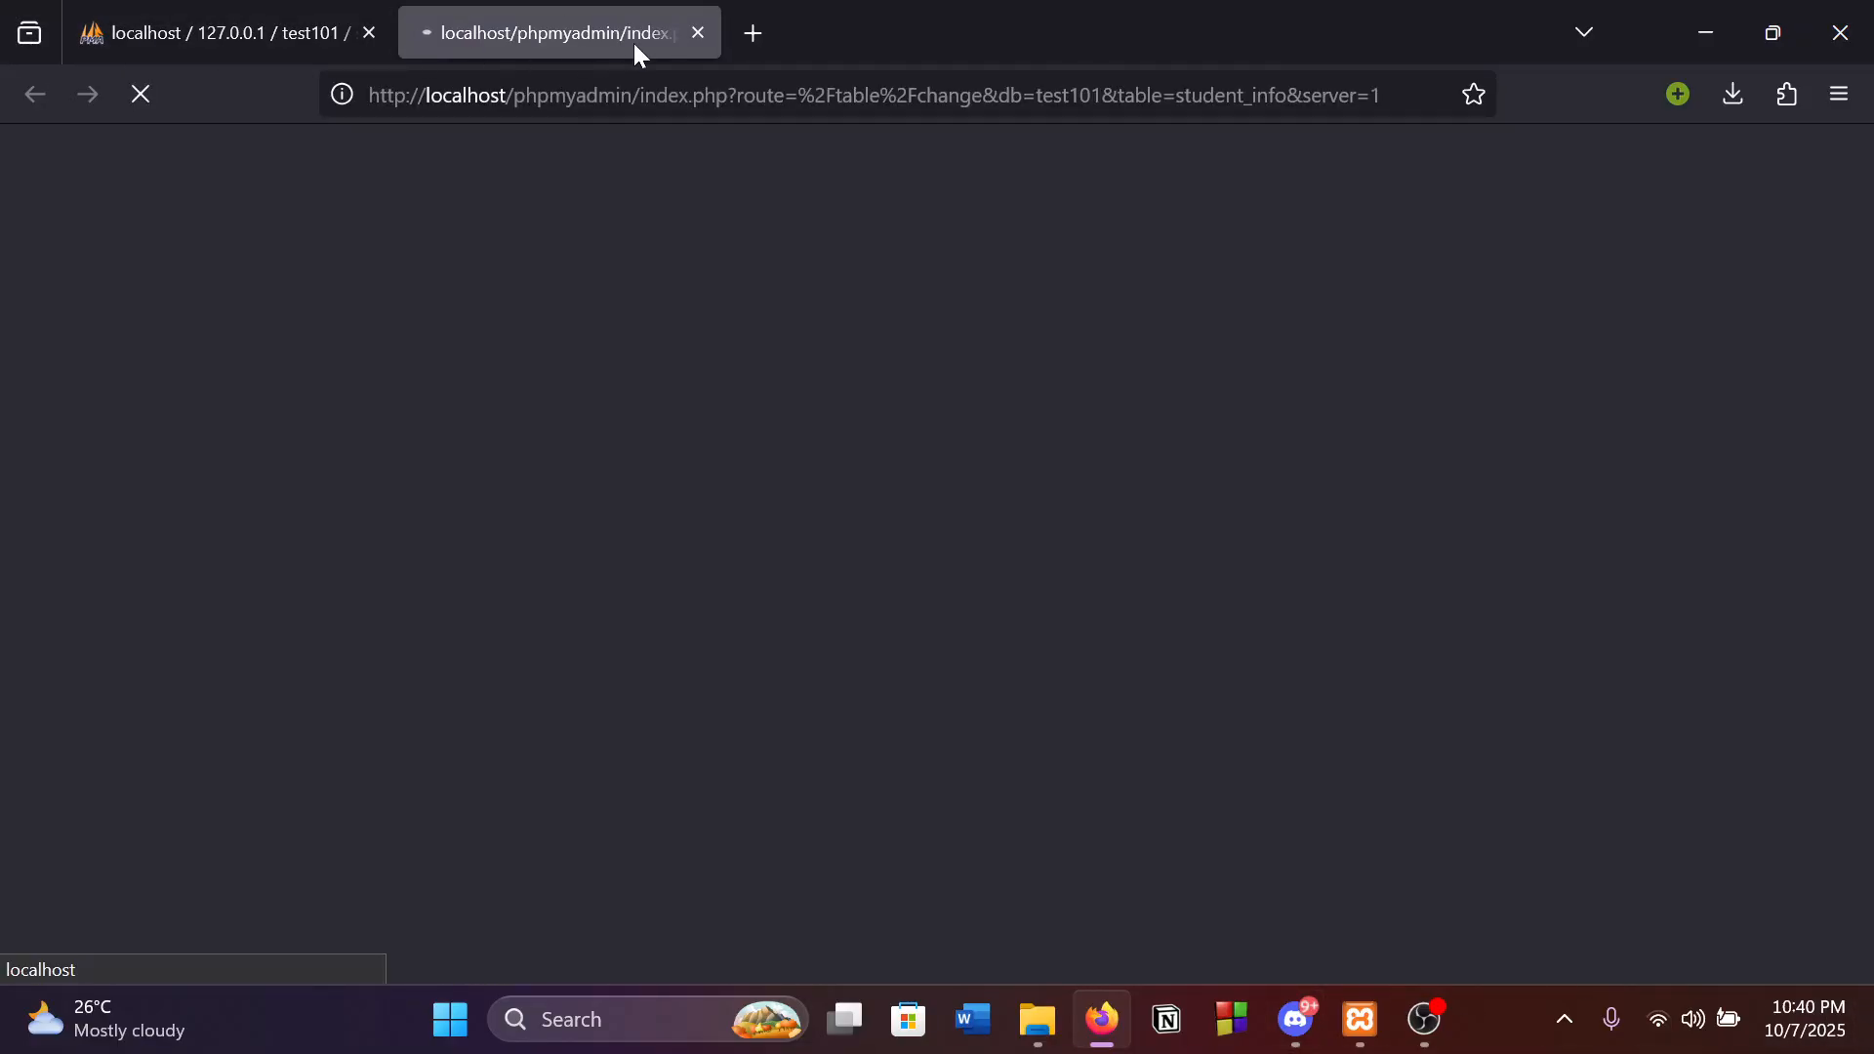
pyautogui.click(697, 32)
pyautogui.scroll(2, 954, 856)
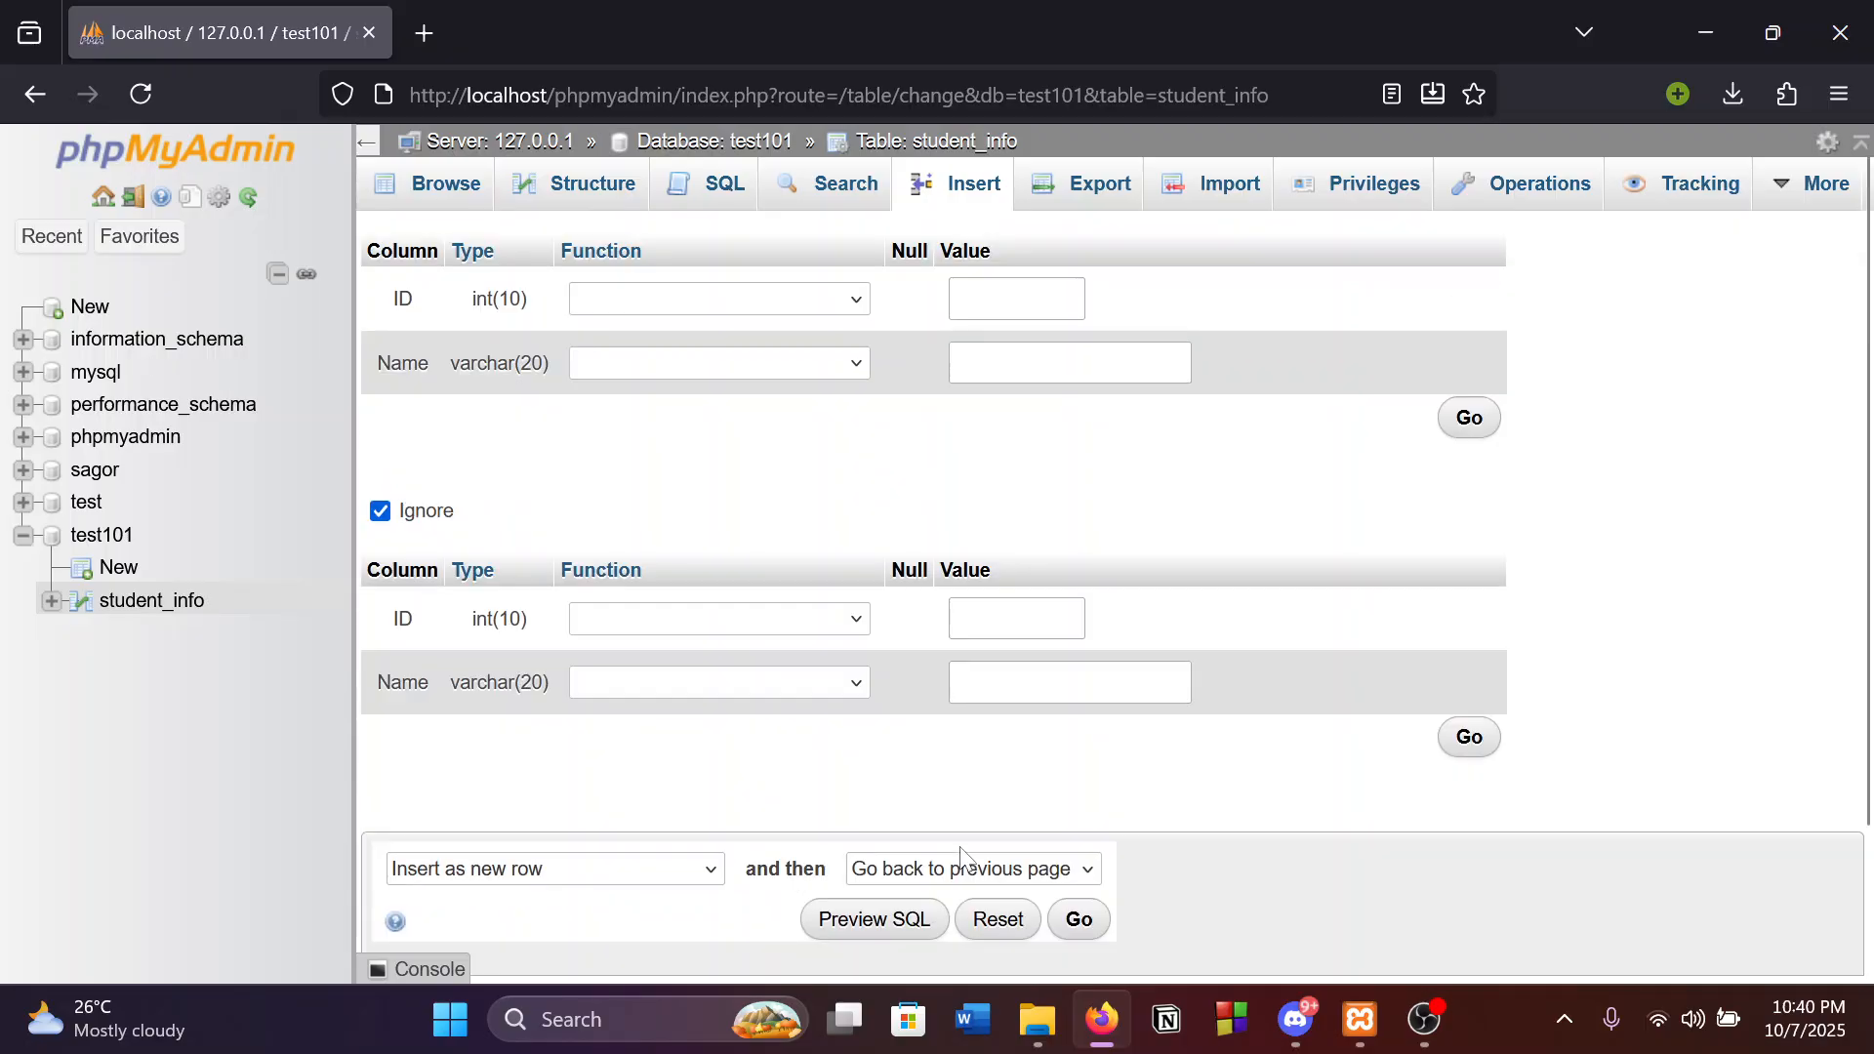
pyautogui.scroll(-2, 728, 727)
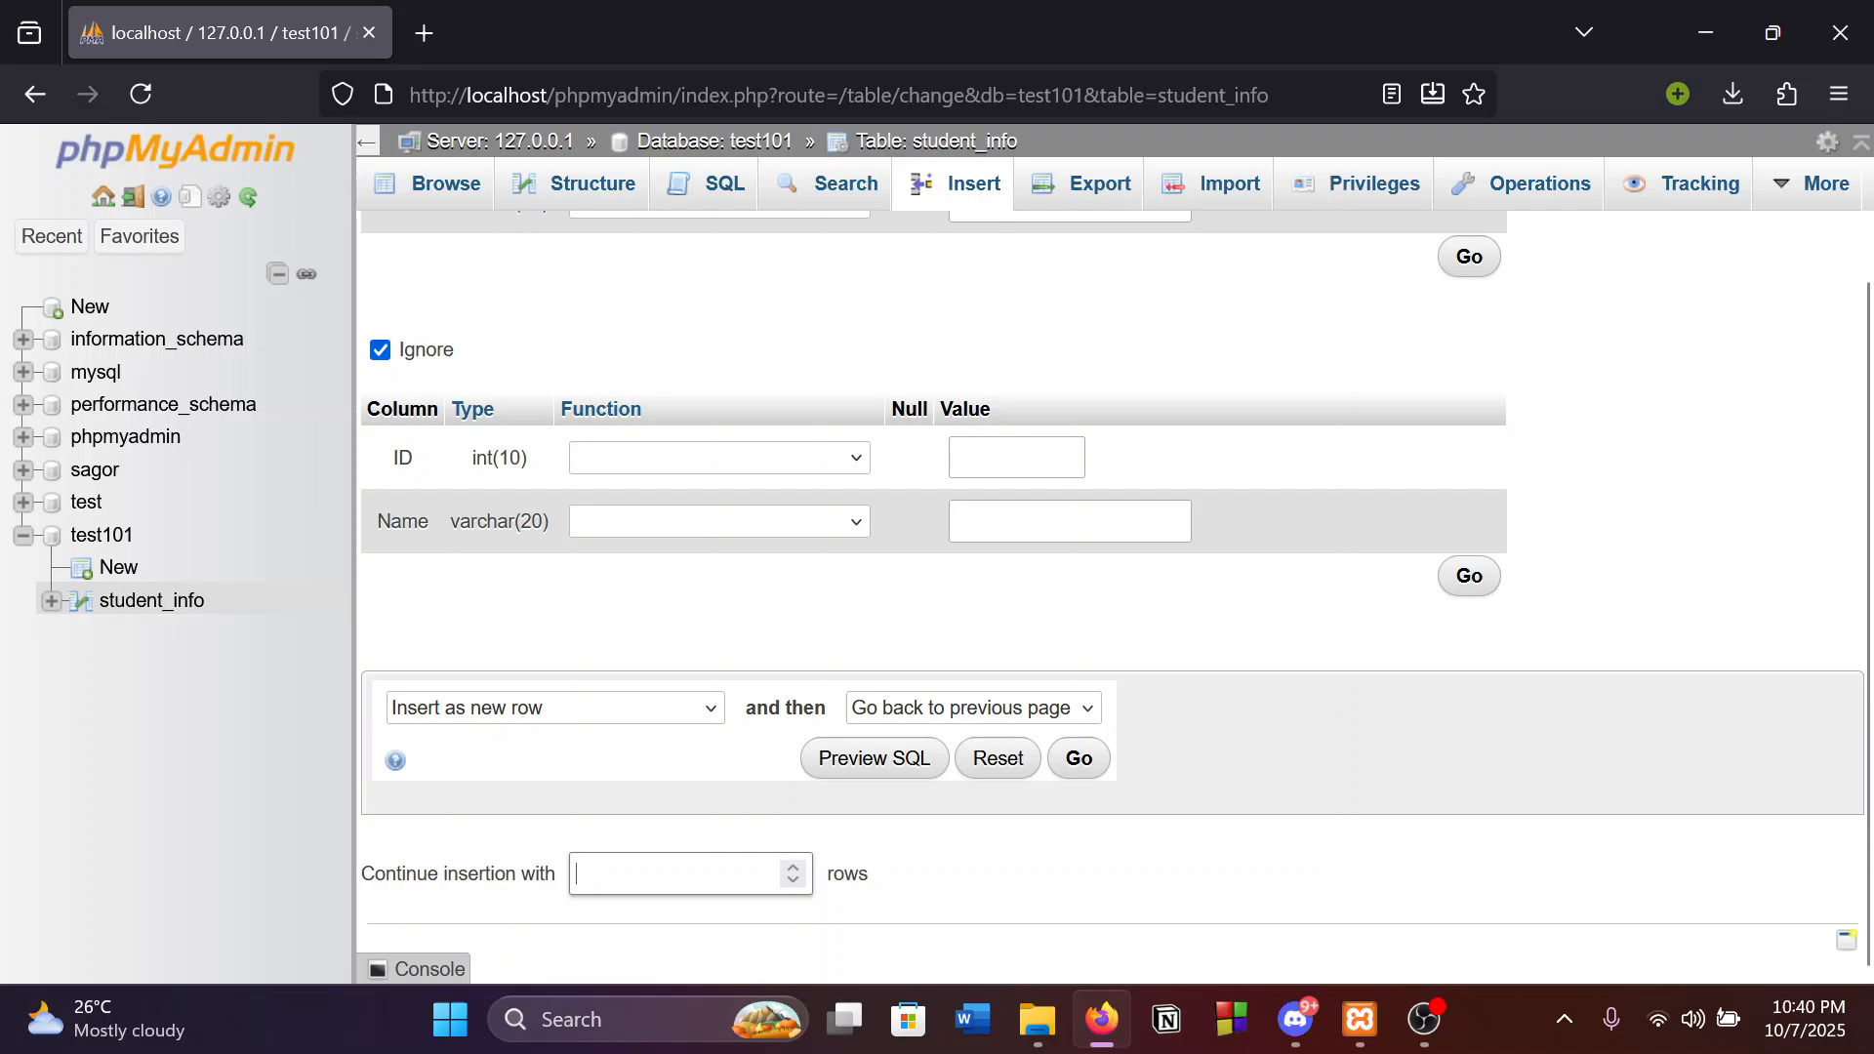
pyautogui.scroll(8, 771, 459)
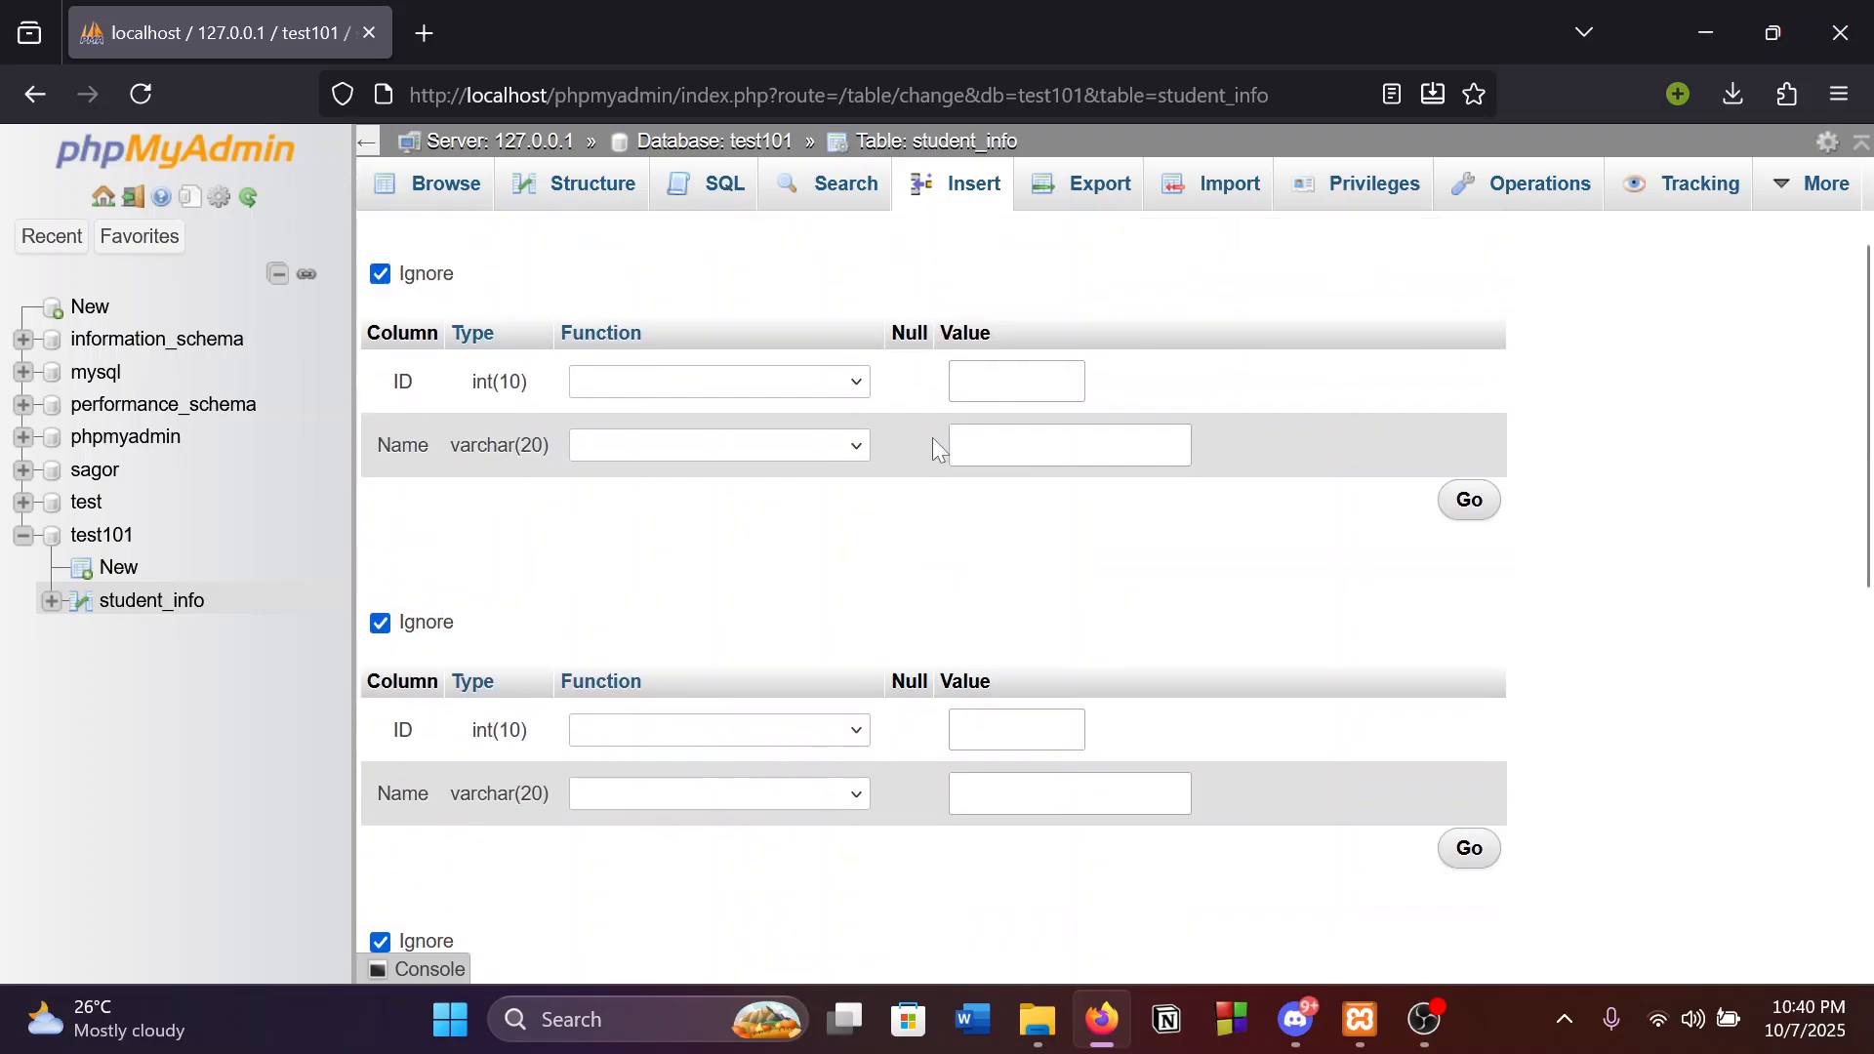
pyautogui.scroll(-8, 961, 444)
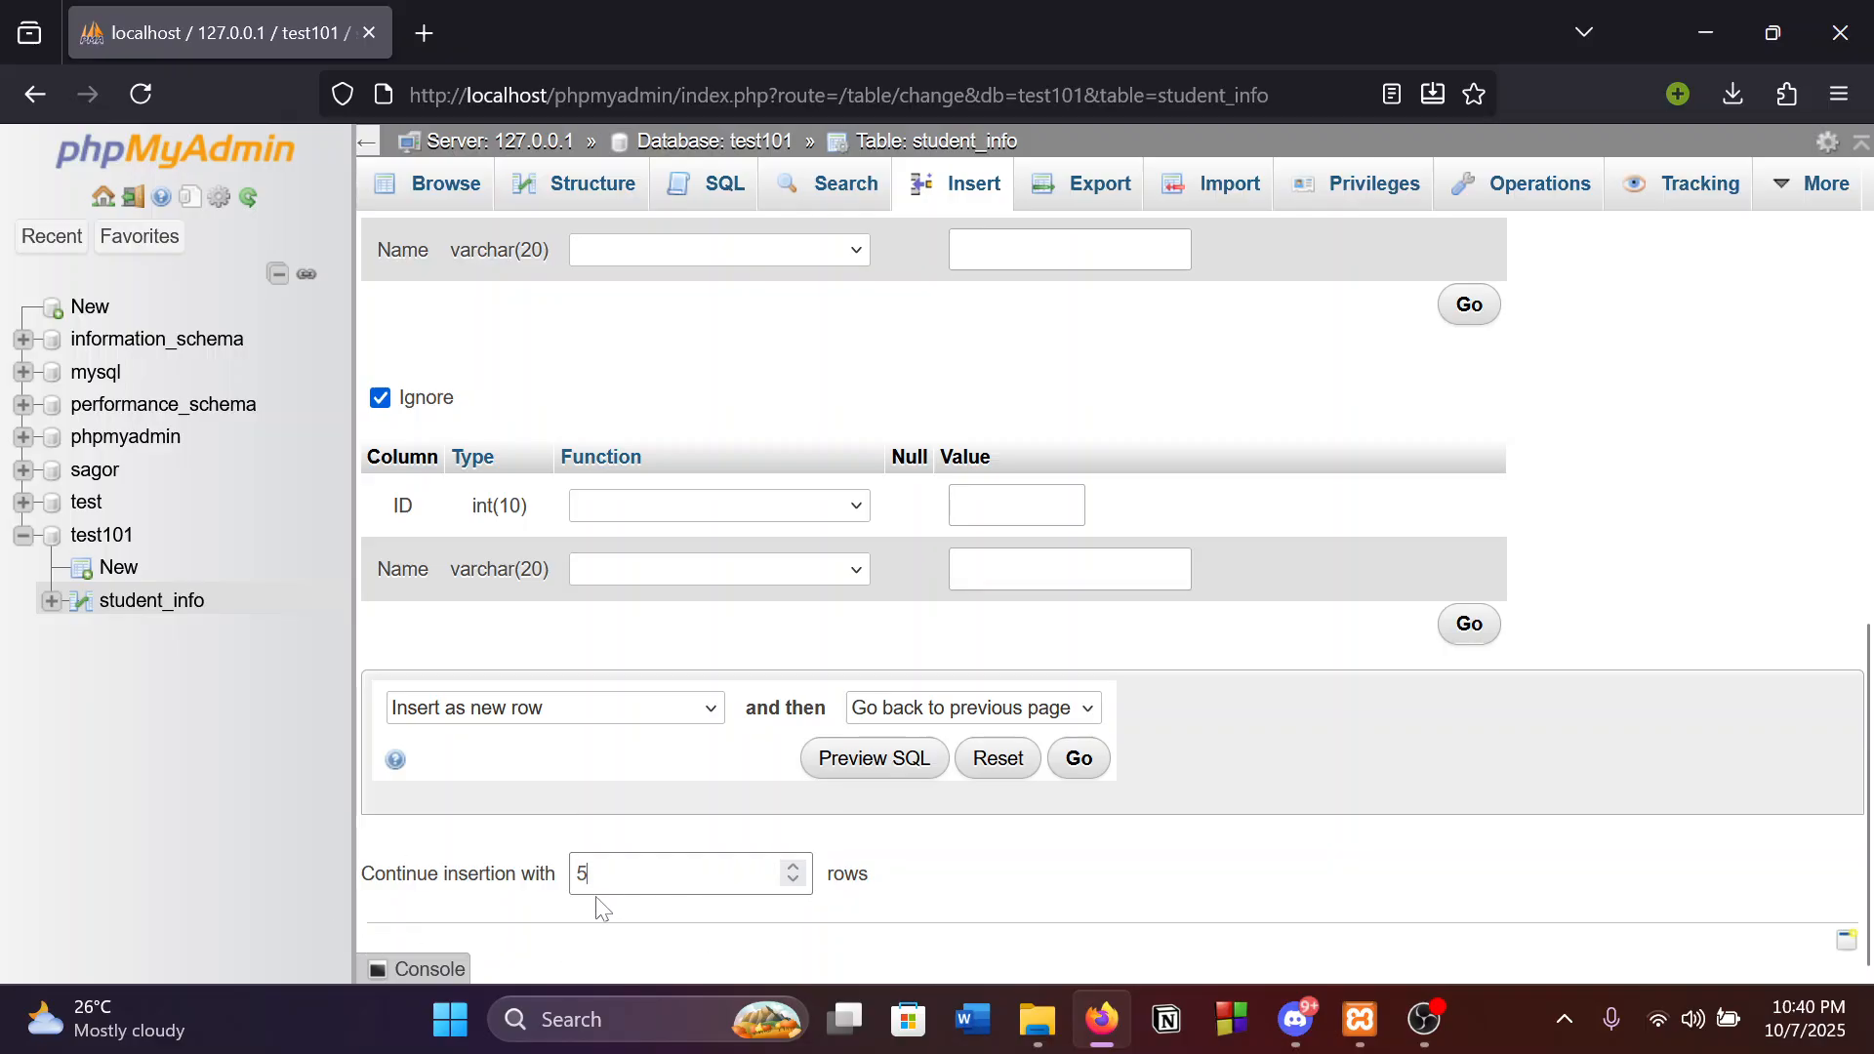
pyautogui.scroll(8, 1263, 688)
pyautogui.scroll(-3, 1262, 688)
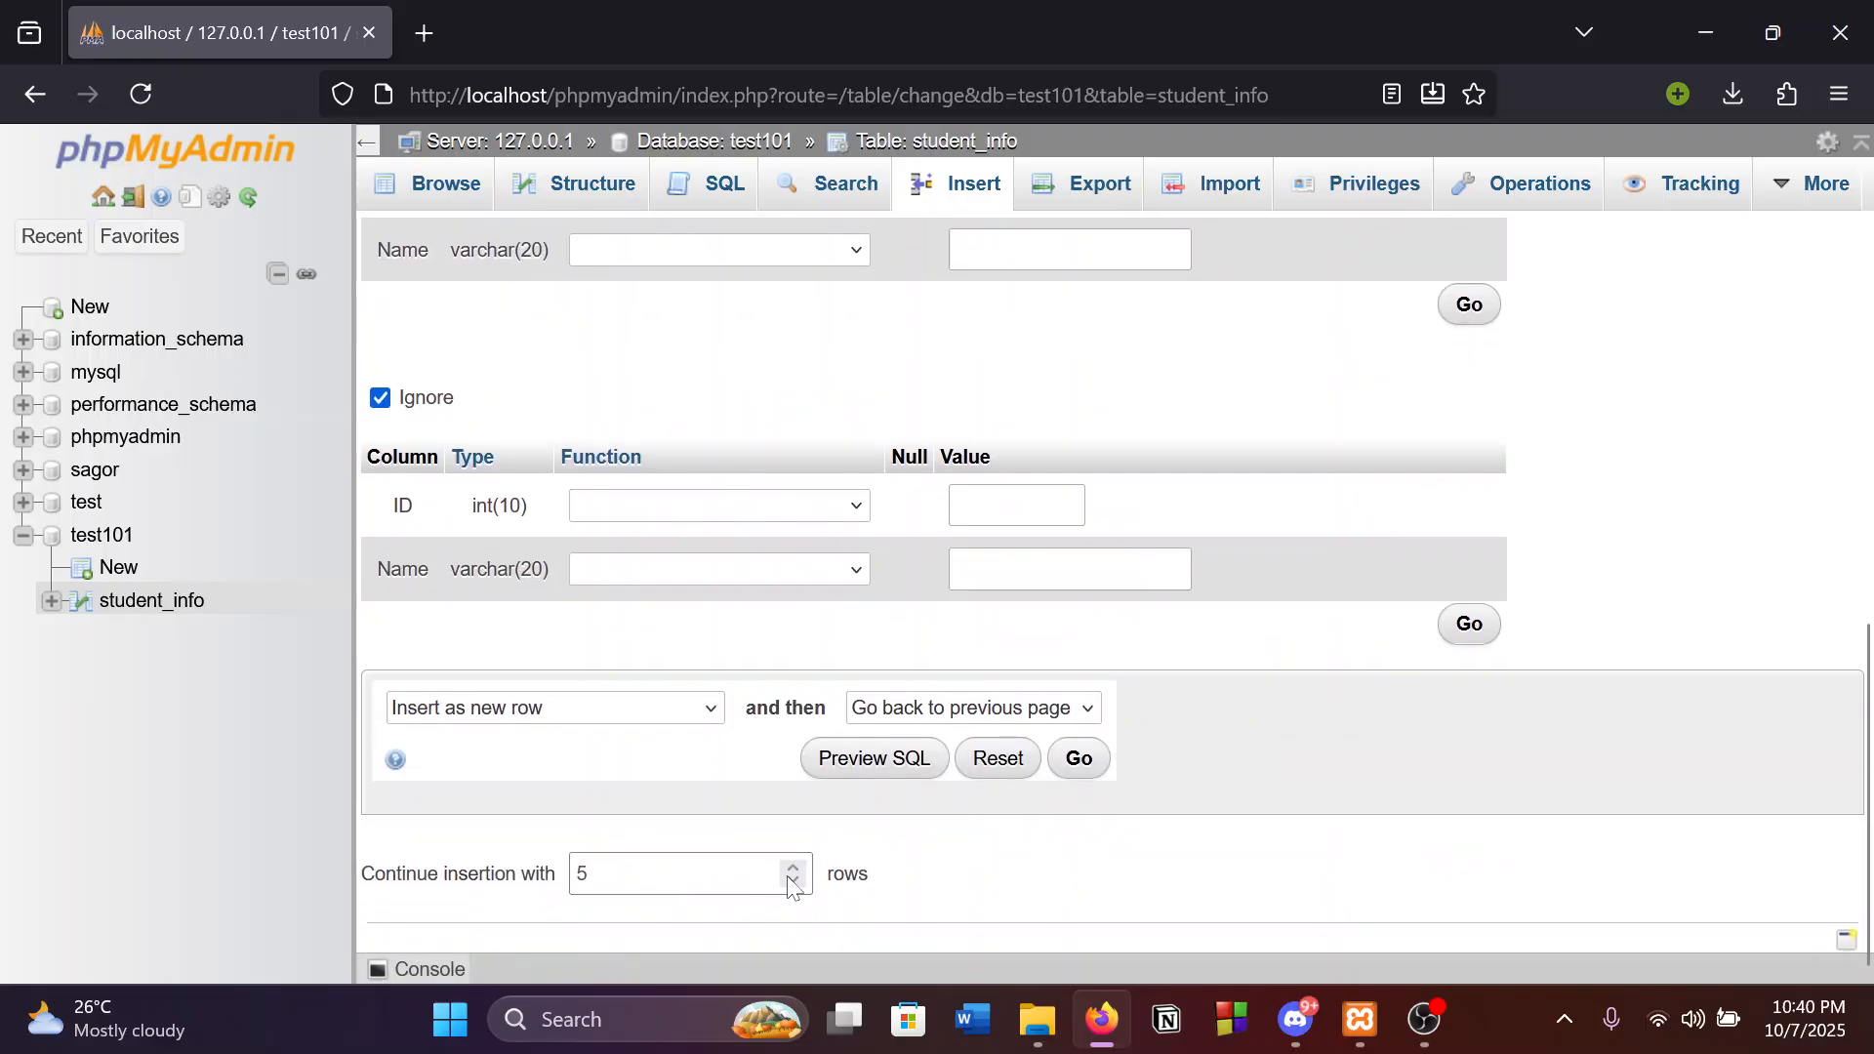
pyautogui.scroll(3, 1729, 879)
pyautogui.scroll(-3, 1729, 880)
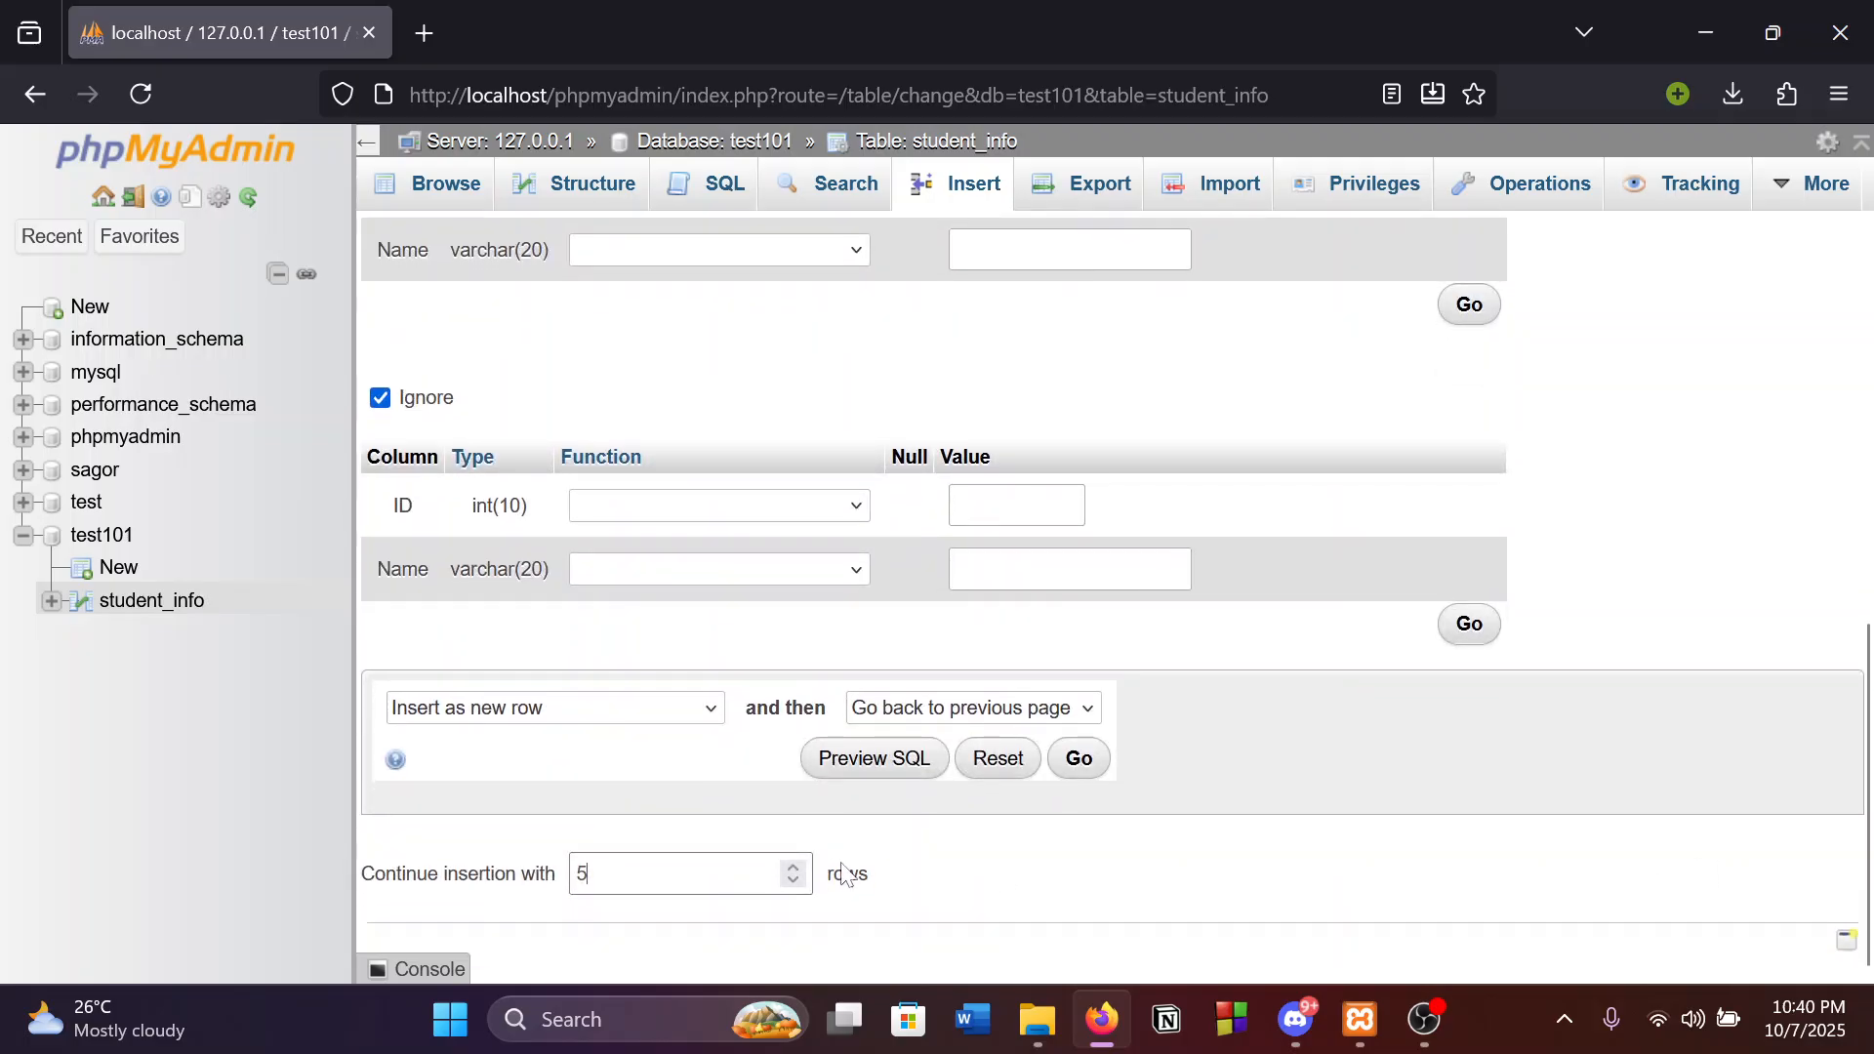
# Change 'Continue insertion with' from 10 rows to 2 rows.
pyautogui.click(582, 874)
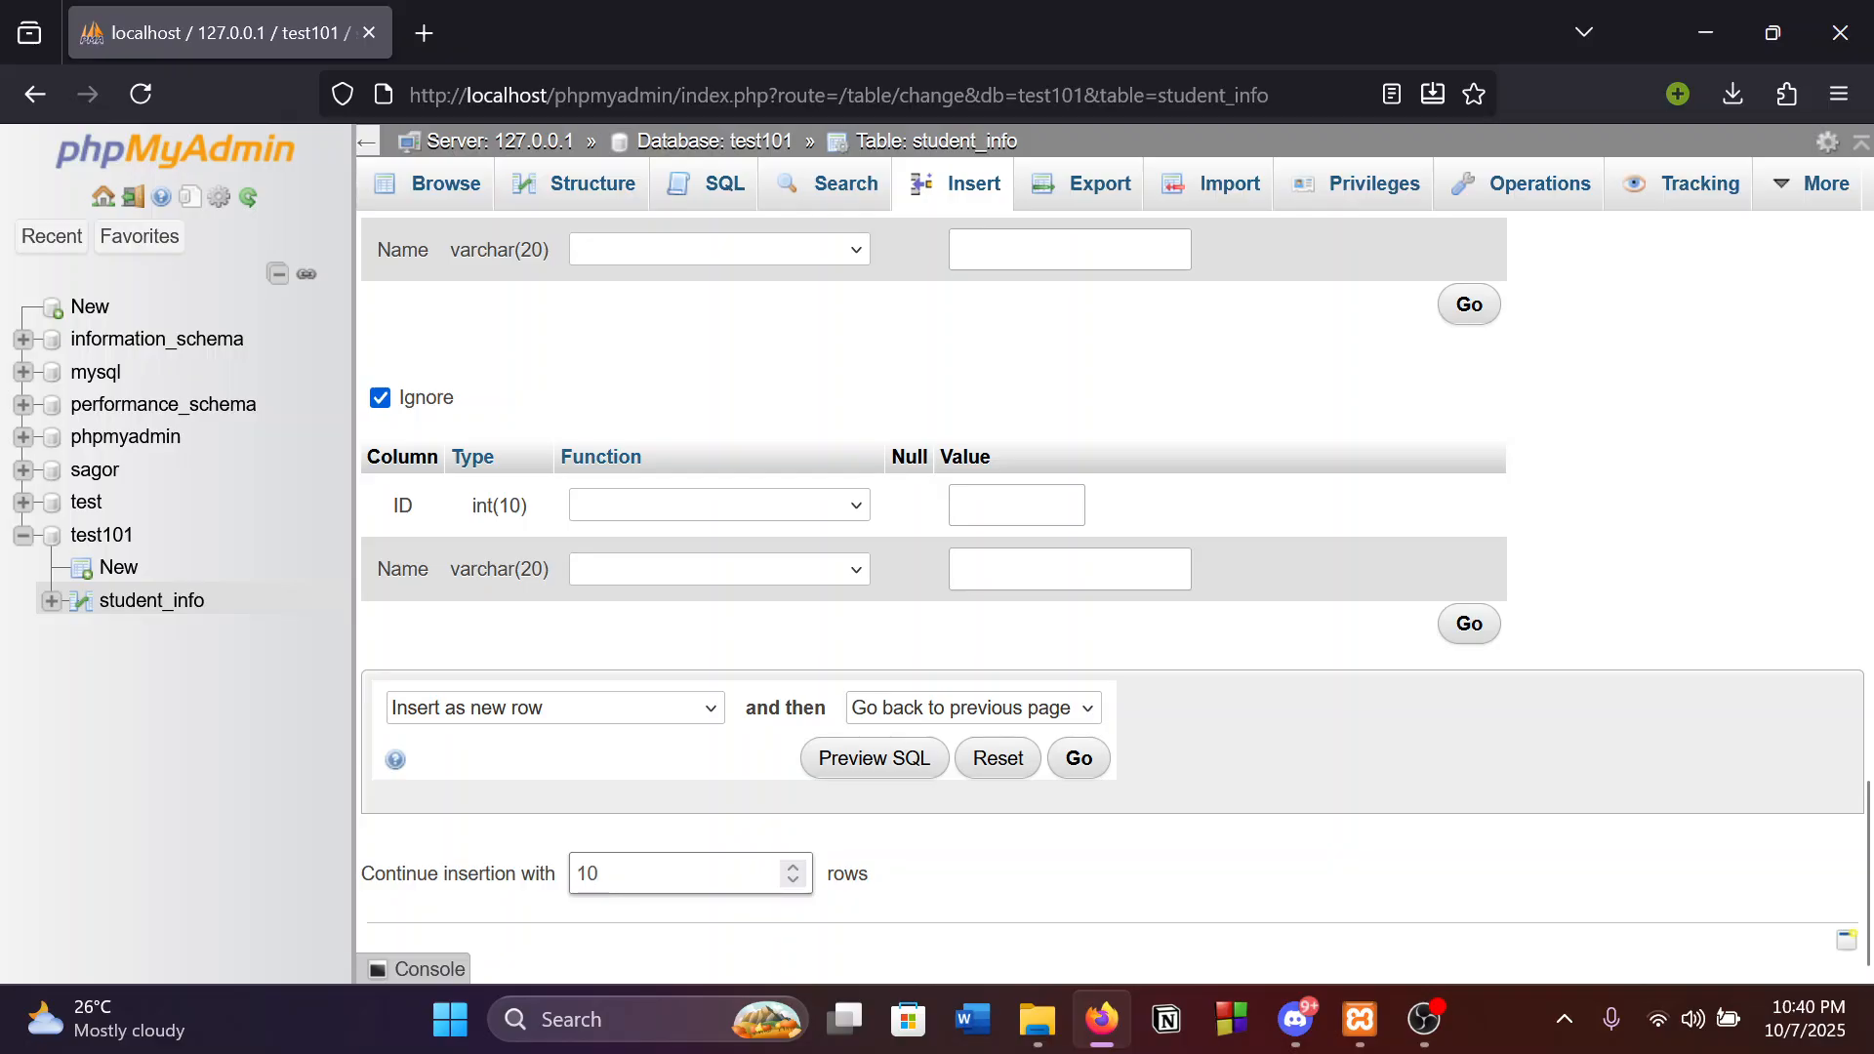
pyautogui.scroll(15, 1302, 571)
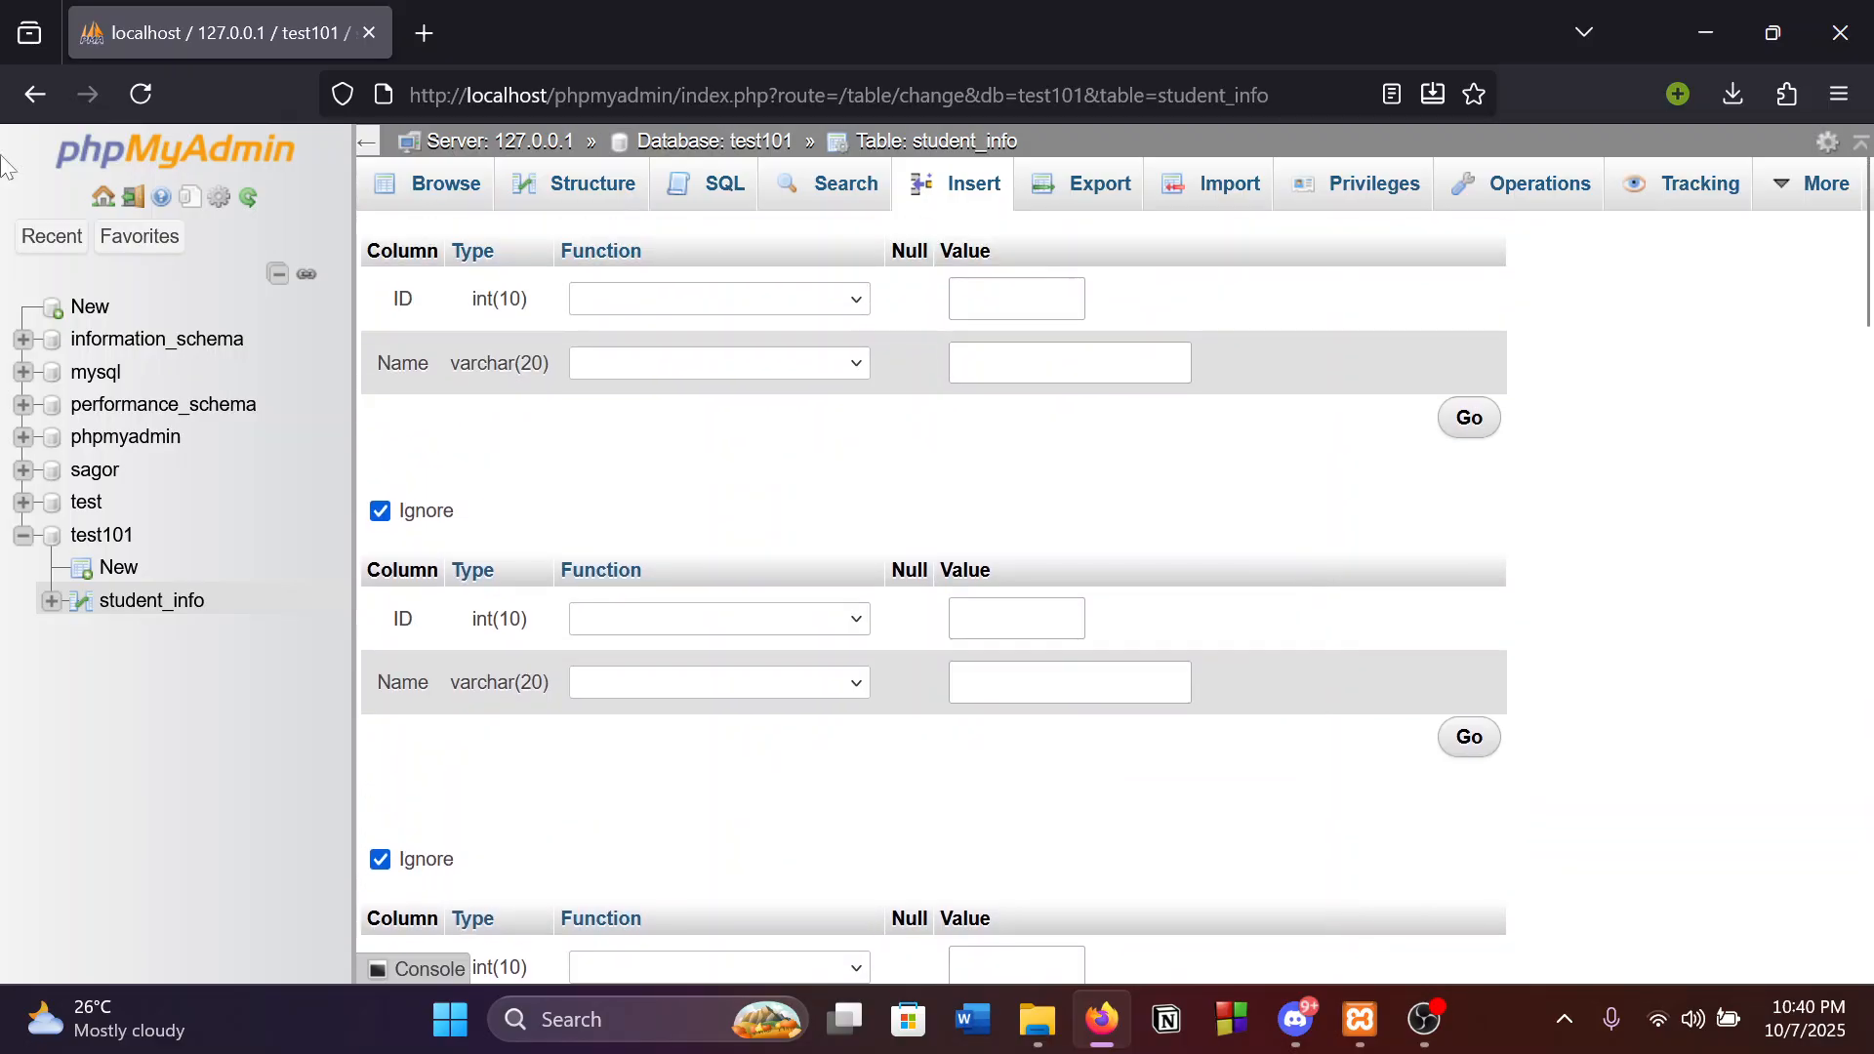
pyautogui.click(633, 302)
pyautogui.click(1035, 305)
pyautogui.click(556, 780)
pyautogui.scroll(-10, 1251, 389)
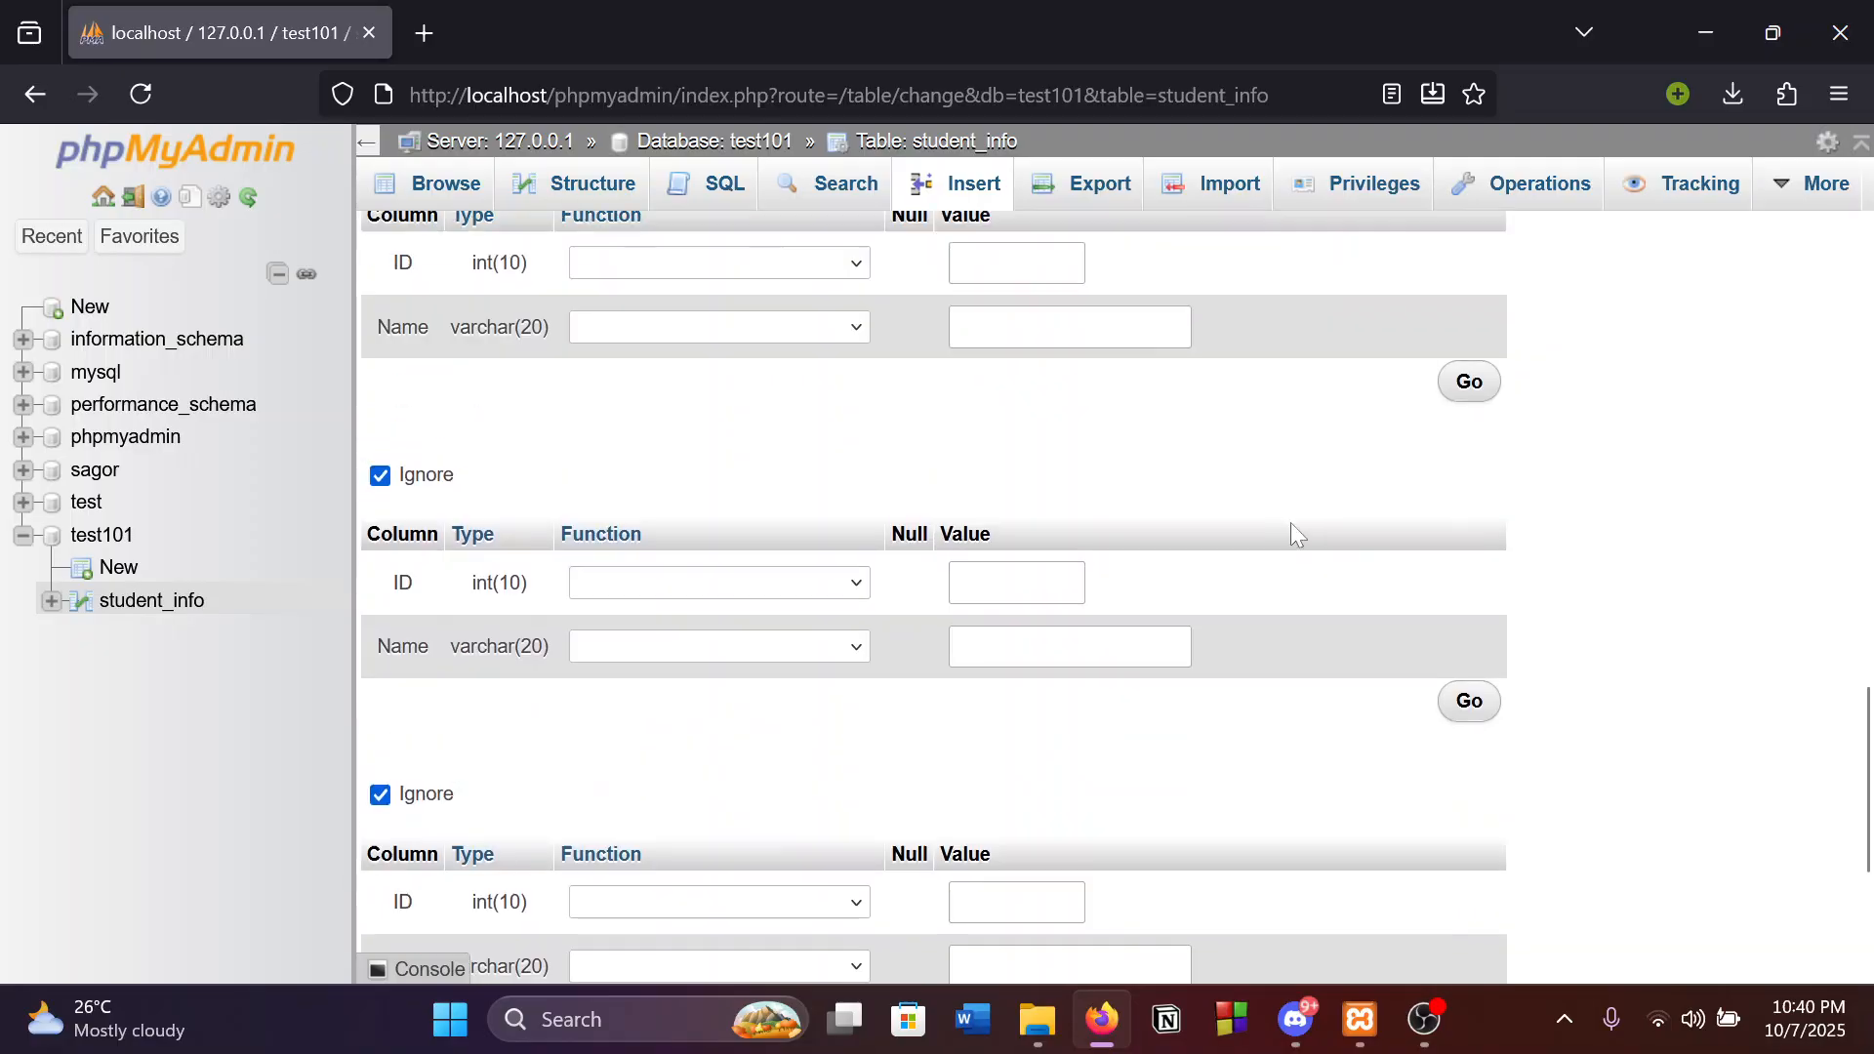
pyautogui.doubleClick(585, 874)
pyautogui.press('BackSpace')
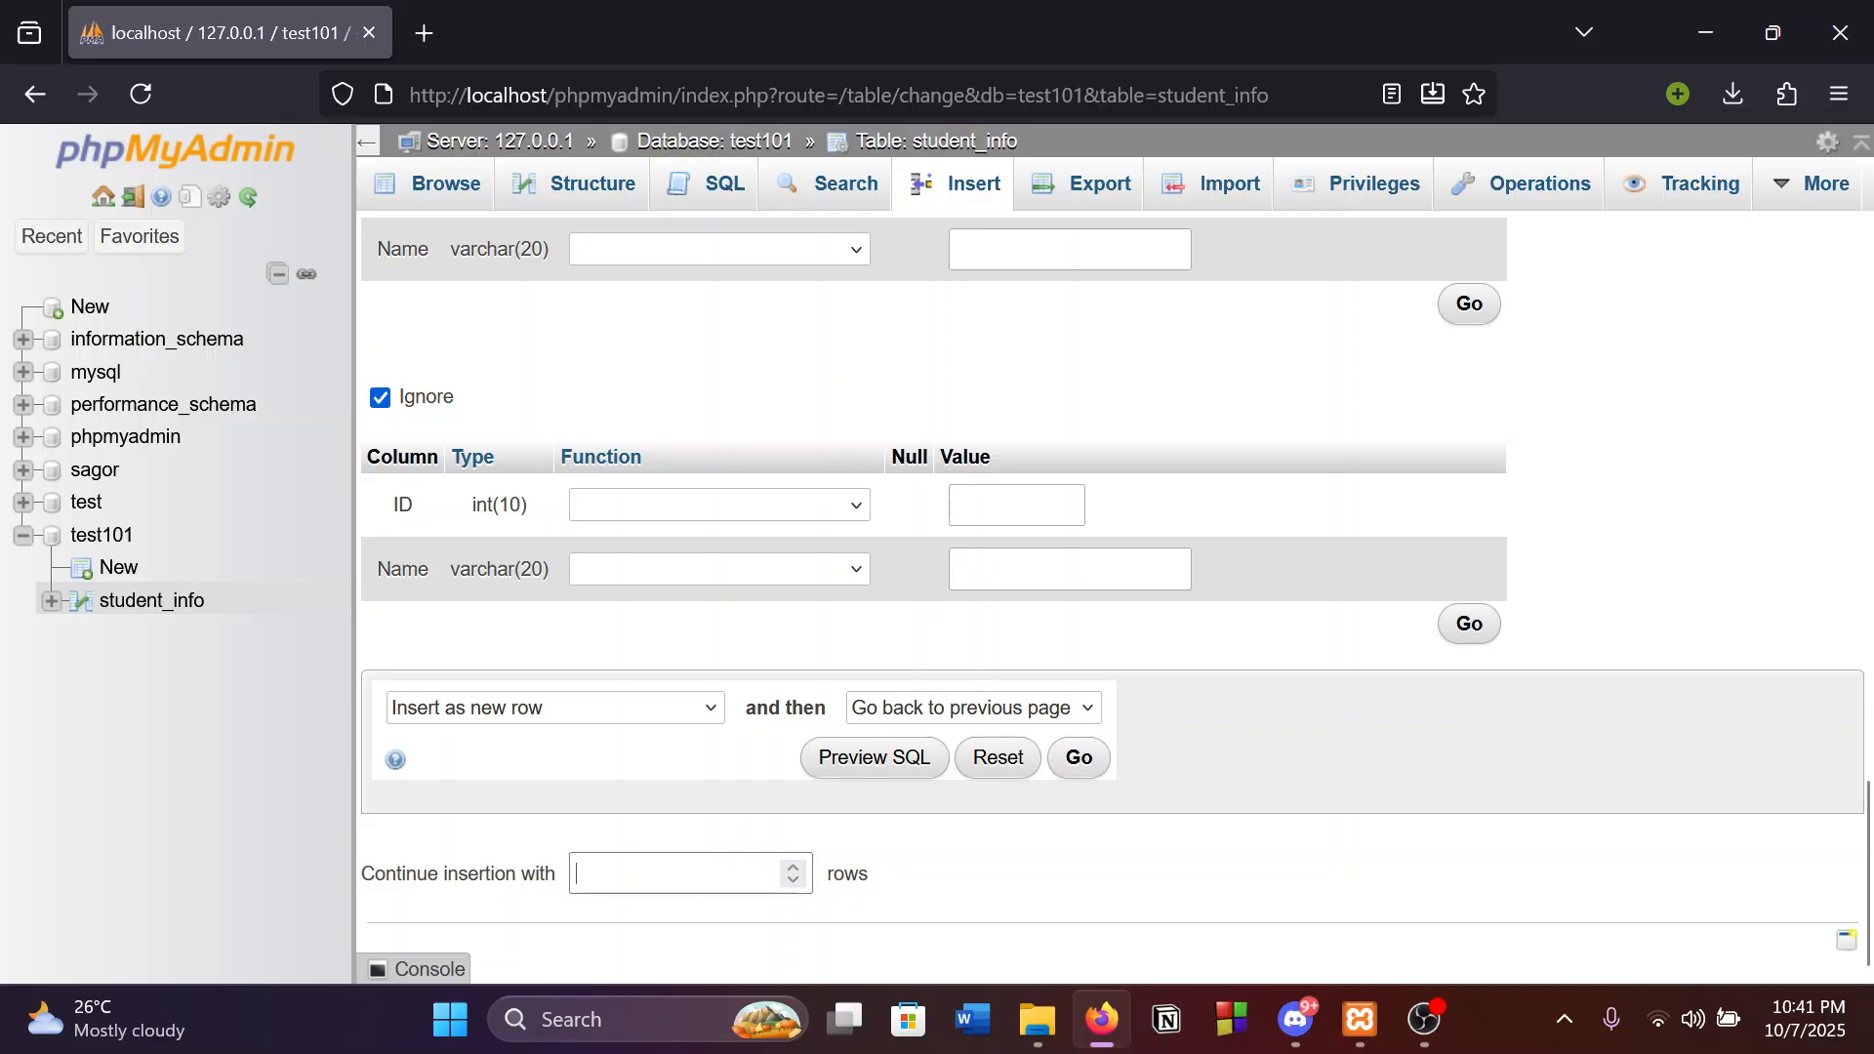
pyautogui.press('Return')
pyautogui.scroll(2, 1539, 439)
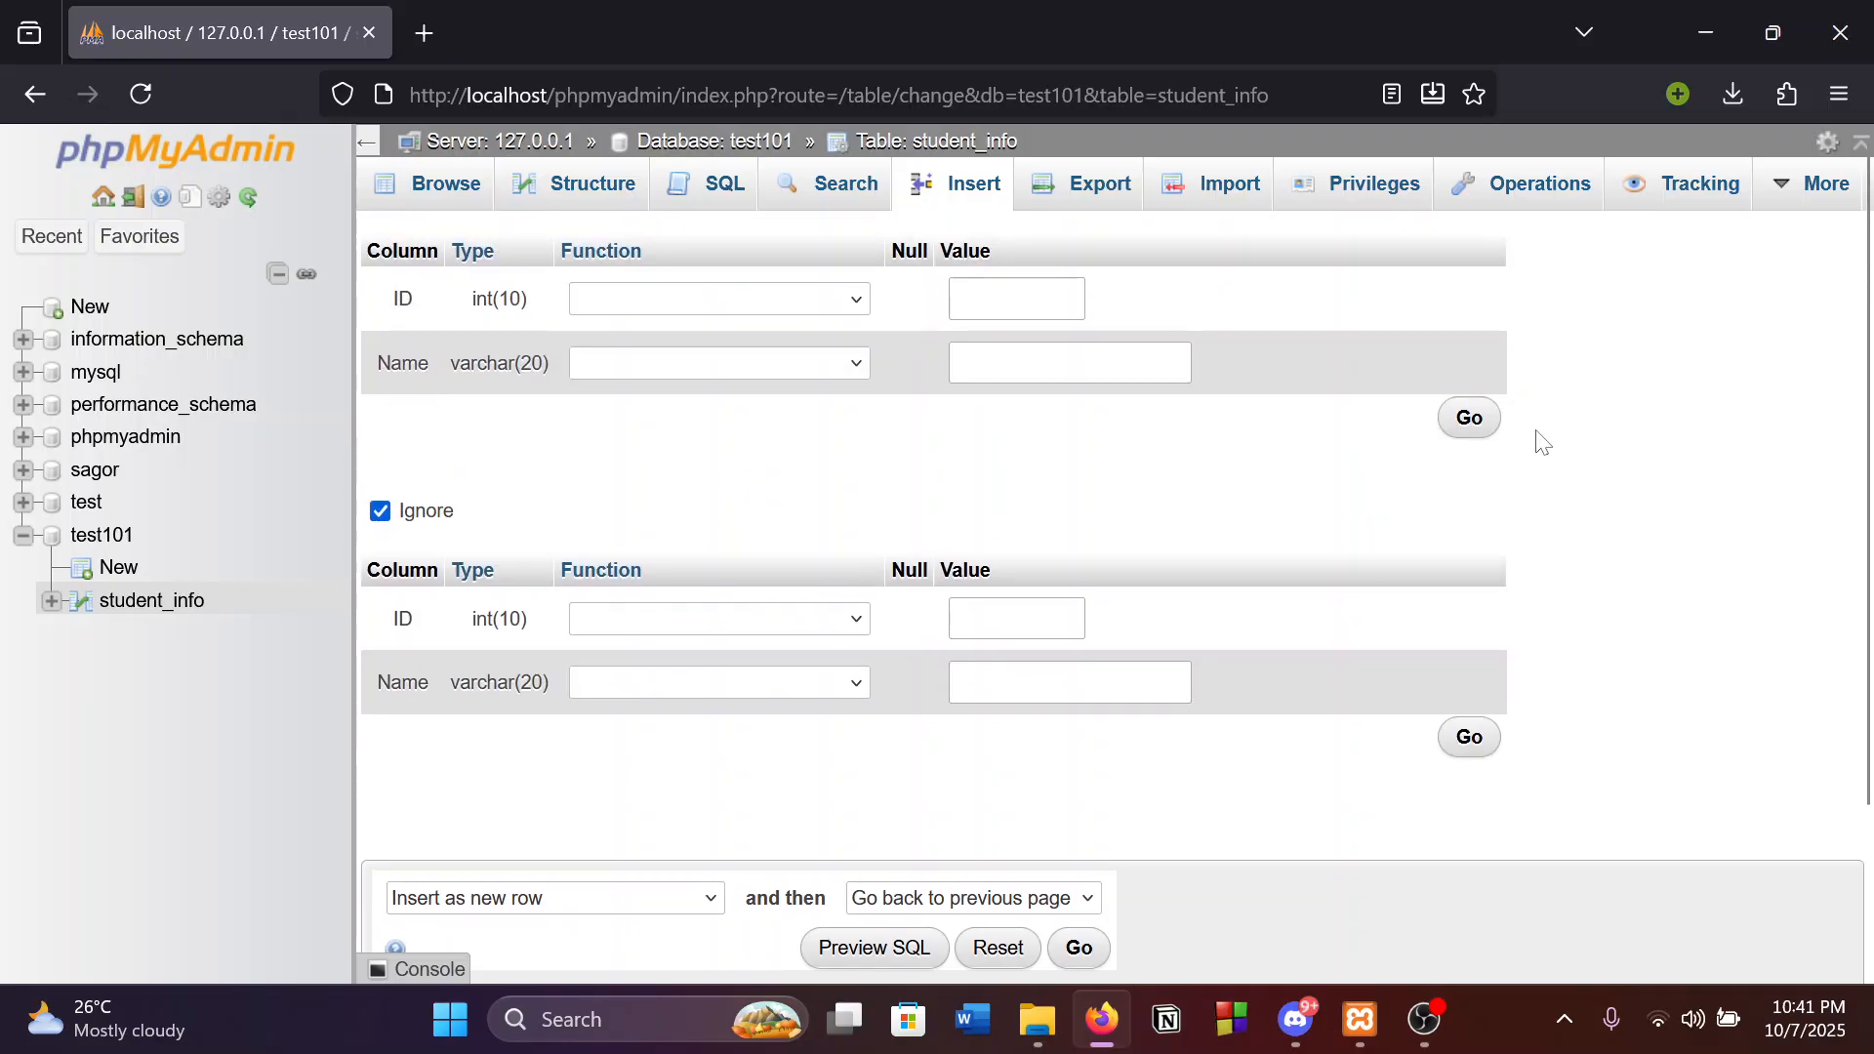
# Insert rows ID 121314 / Name abc and ID 1234124 / Name dcf into student_info.
pyautogui.click(1015, 298)
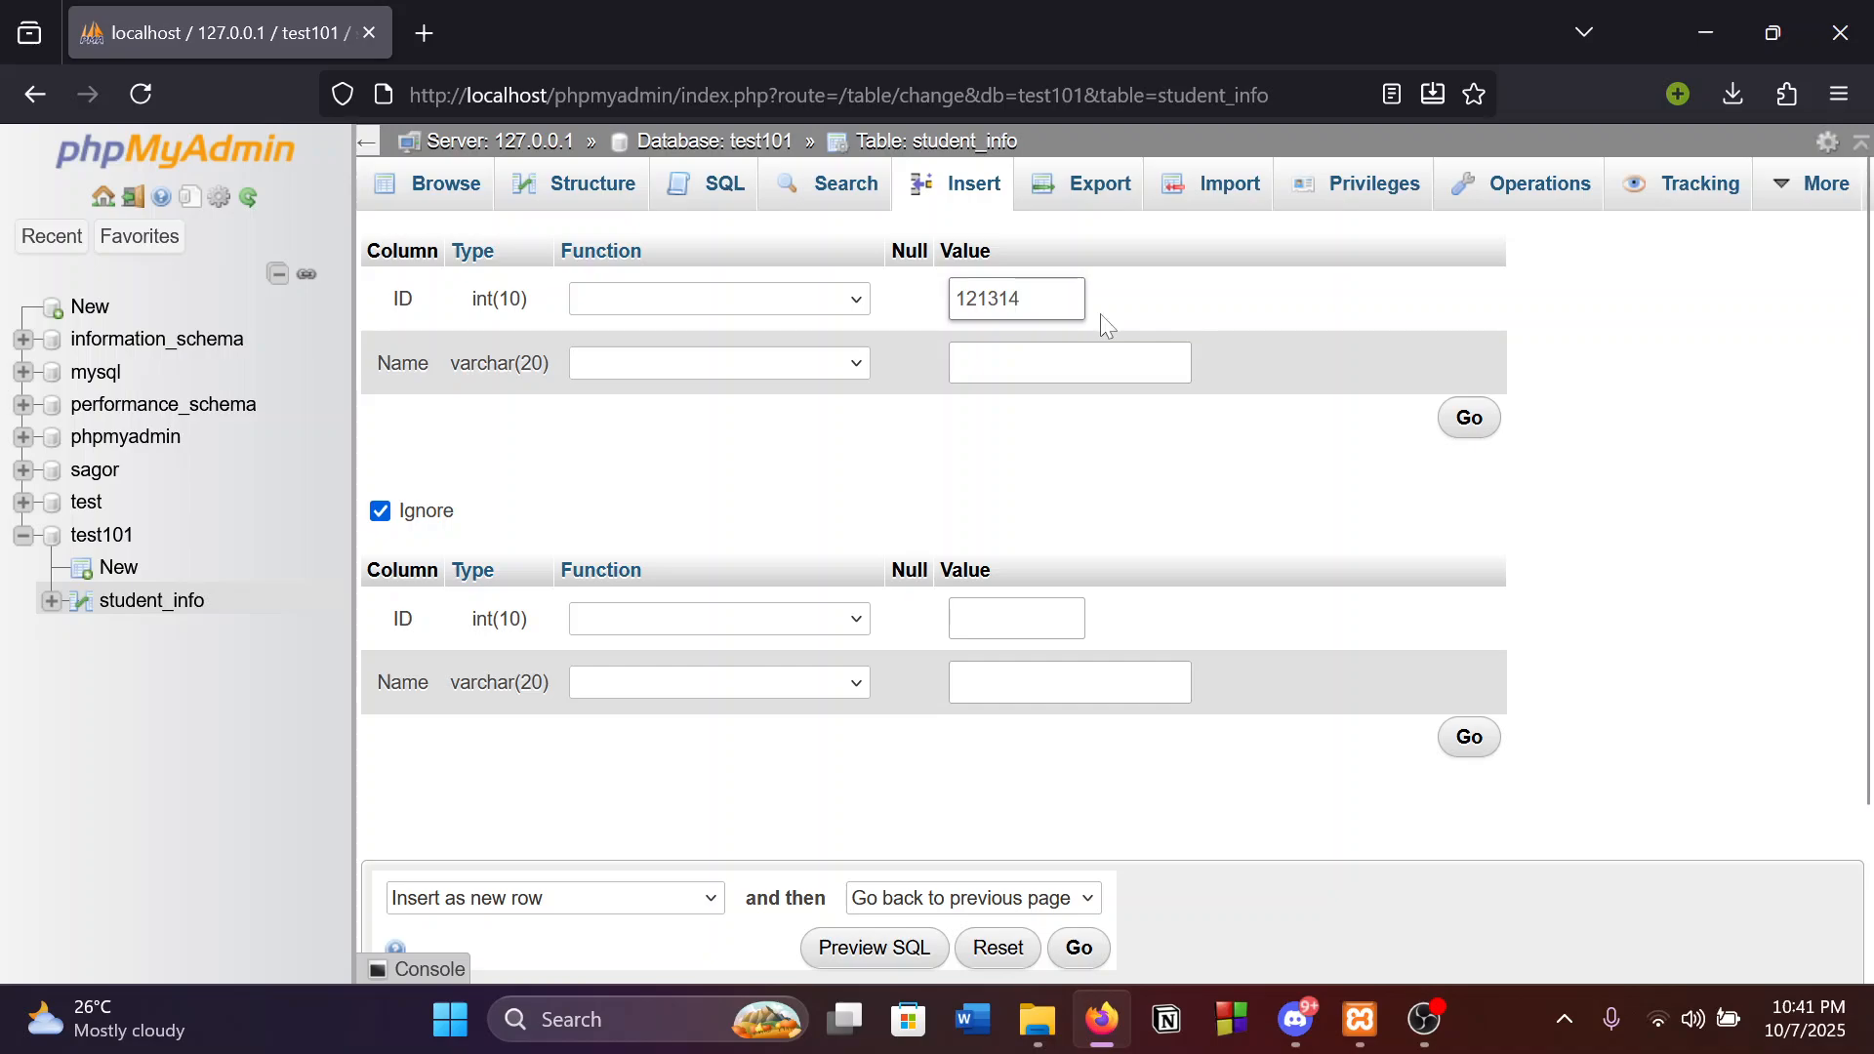
pyautogui.press('Tab')
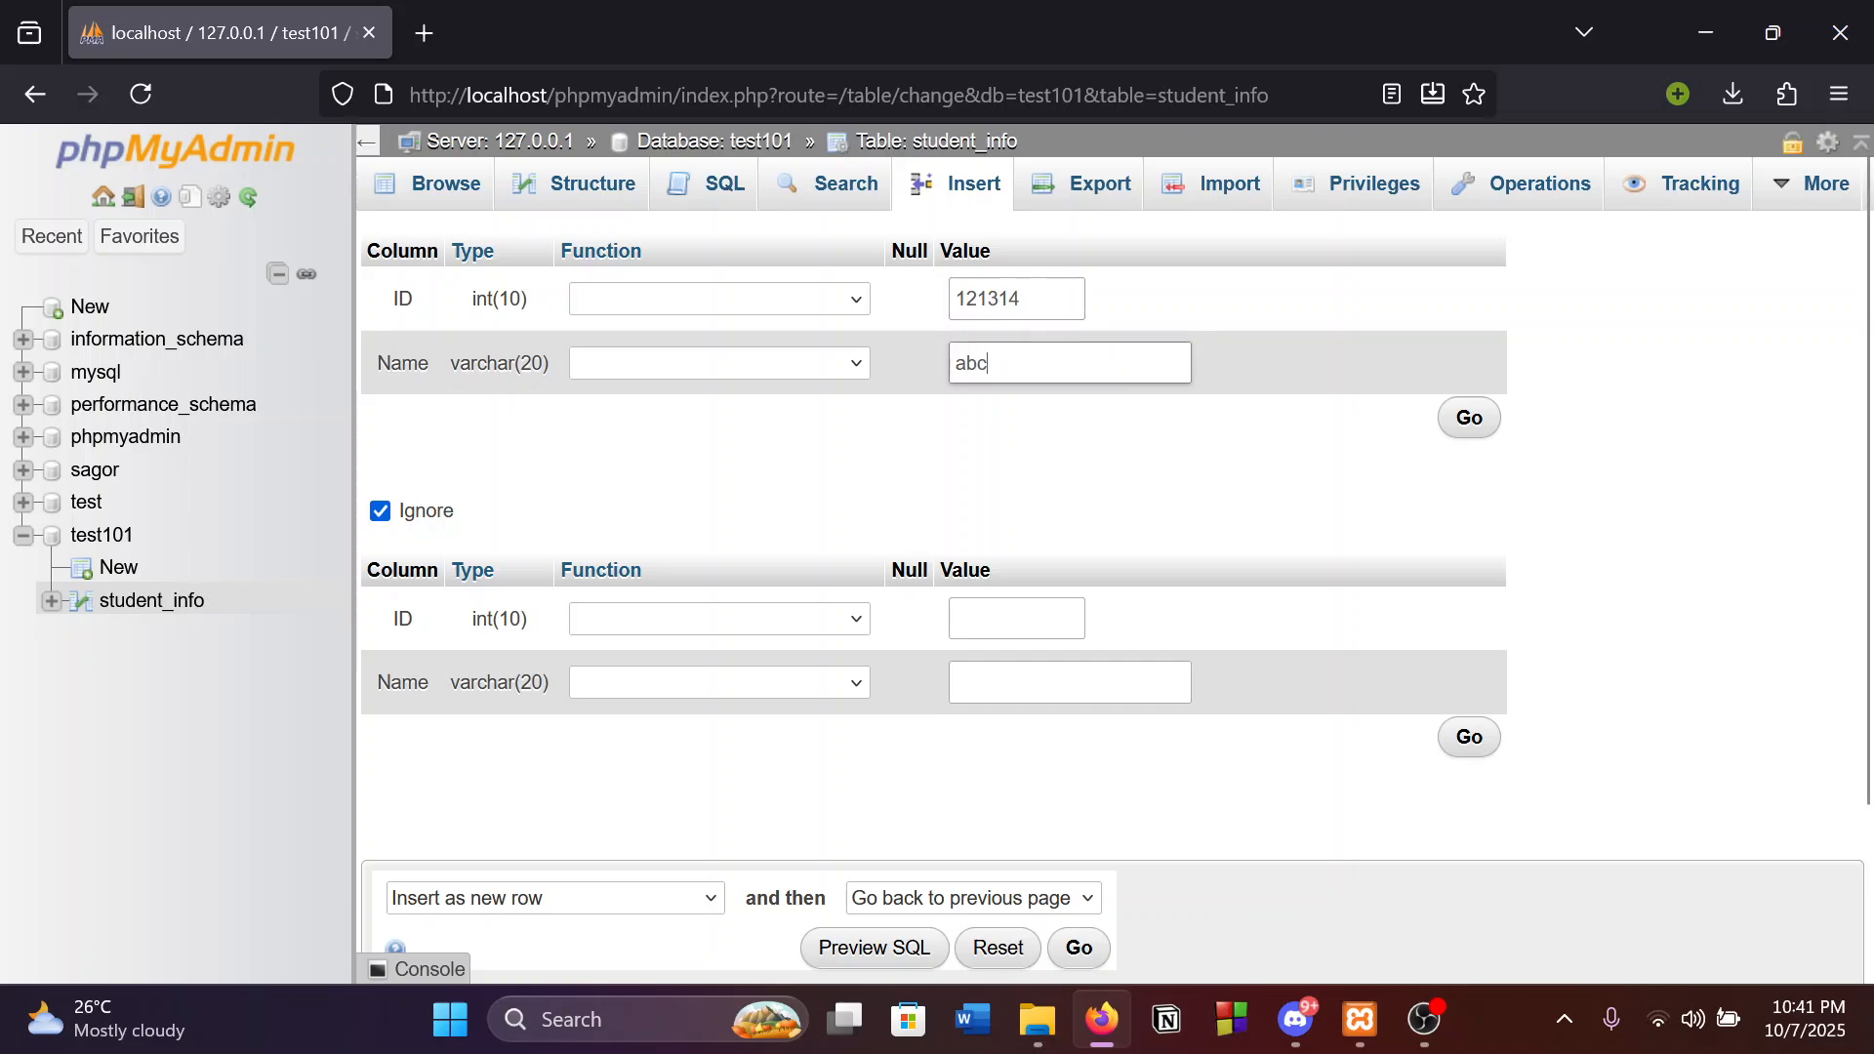
pyautogui.scroll(-2, 439, 607)
pyautogui.press('Tab')
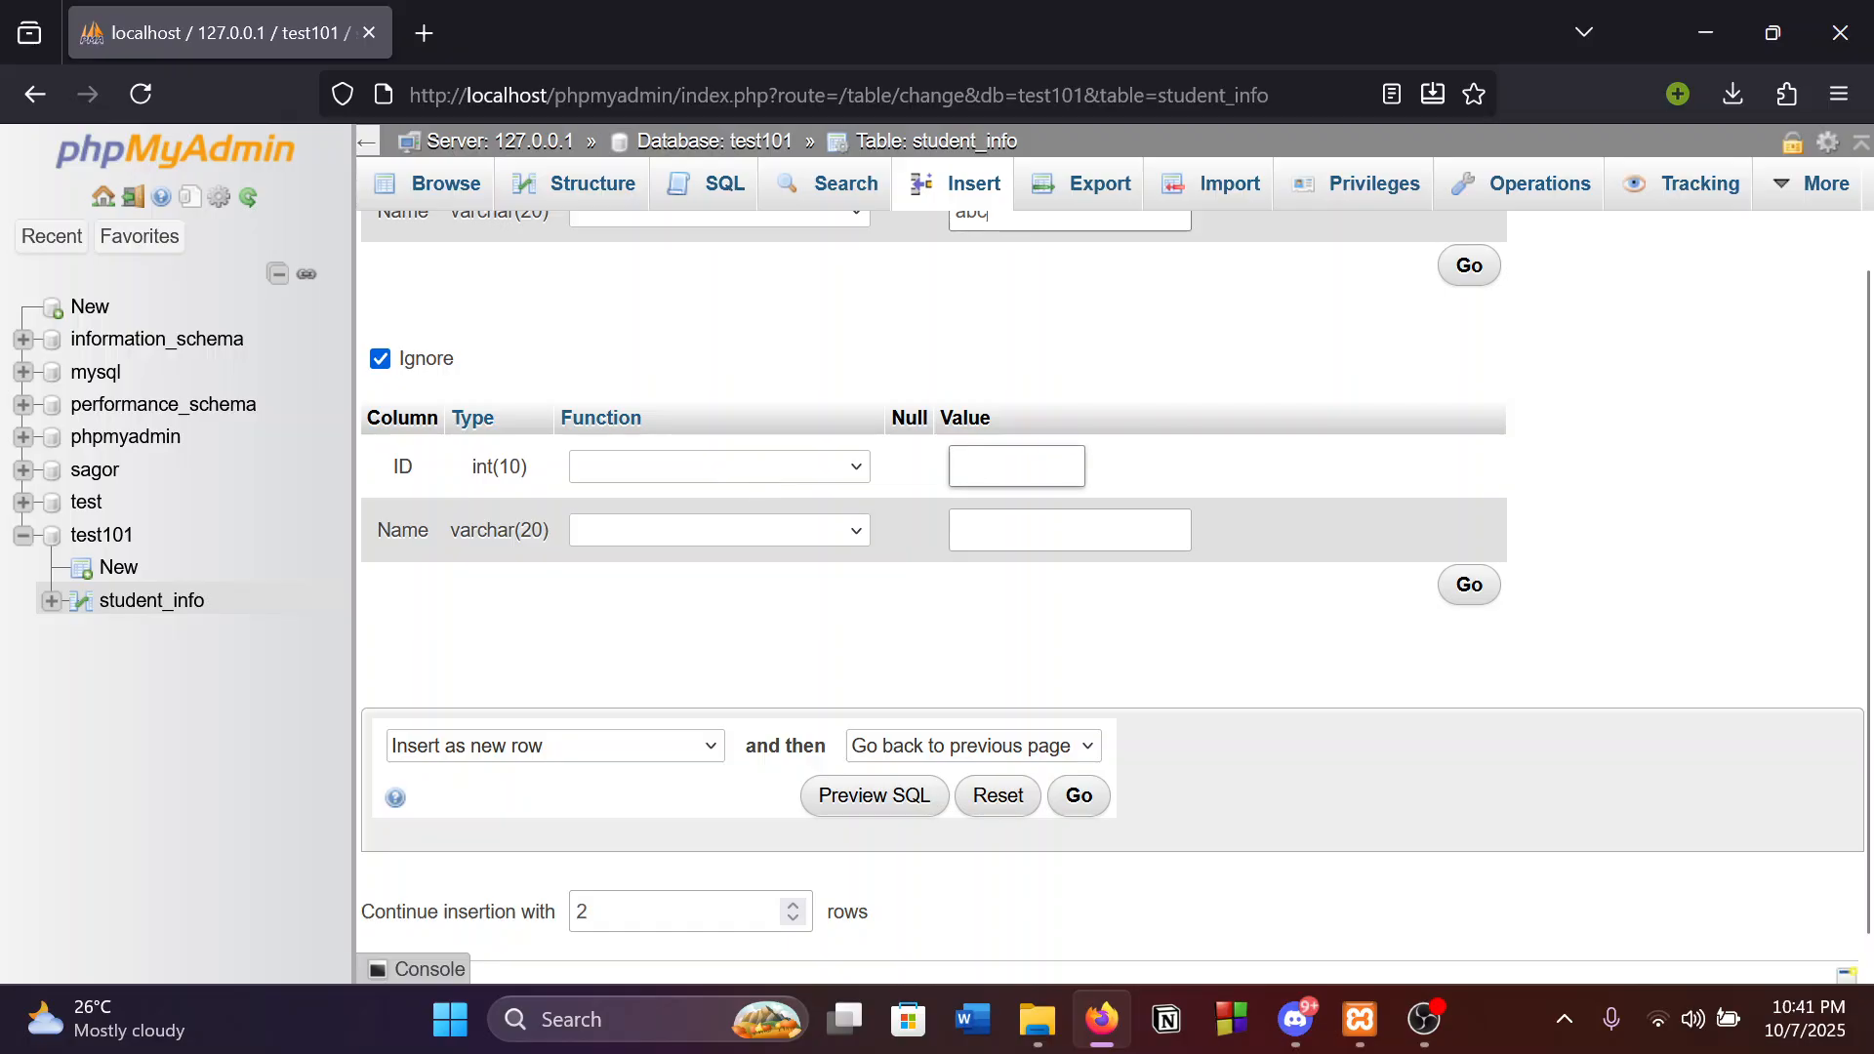
pyautogui.write('1234124')
pyautogui.press('Tab')
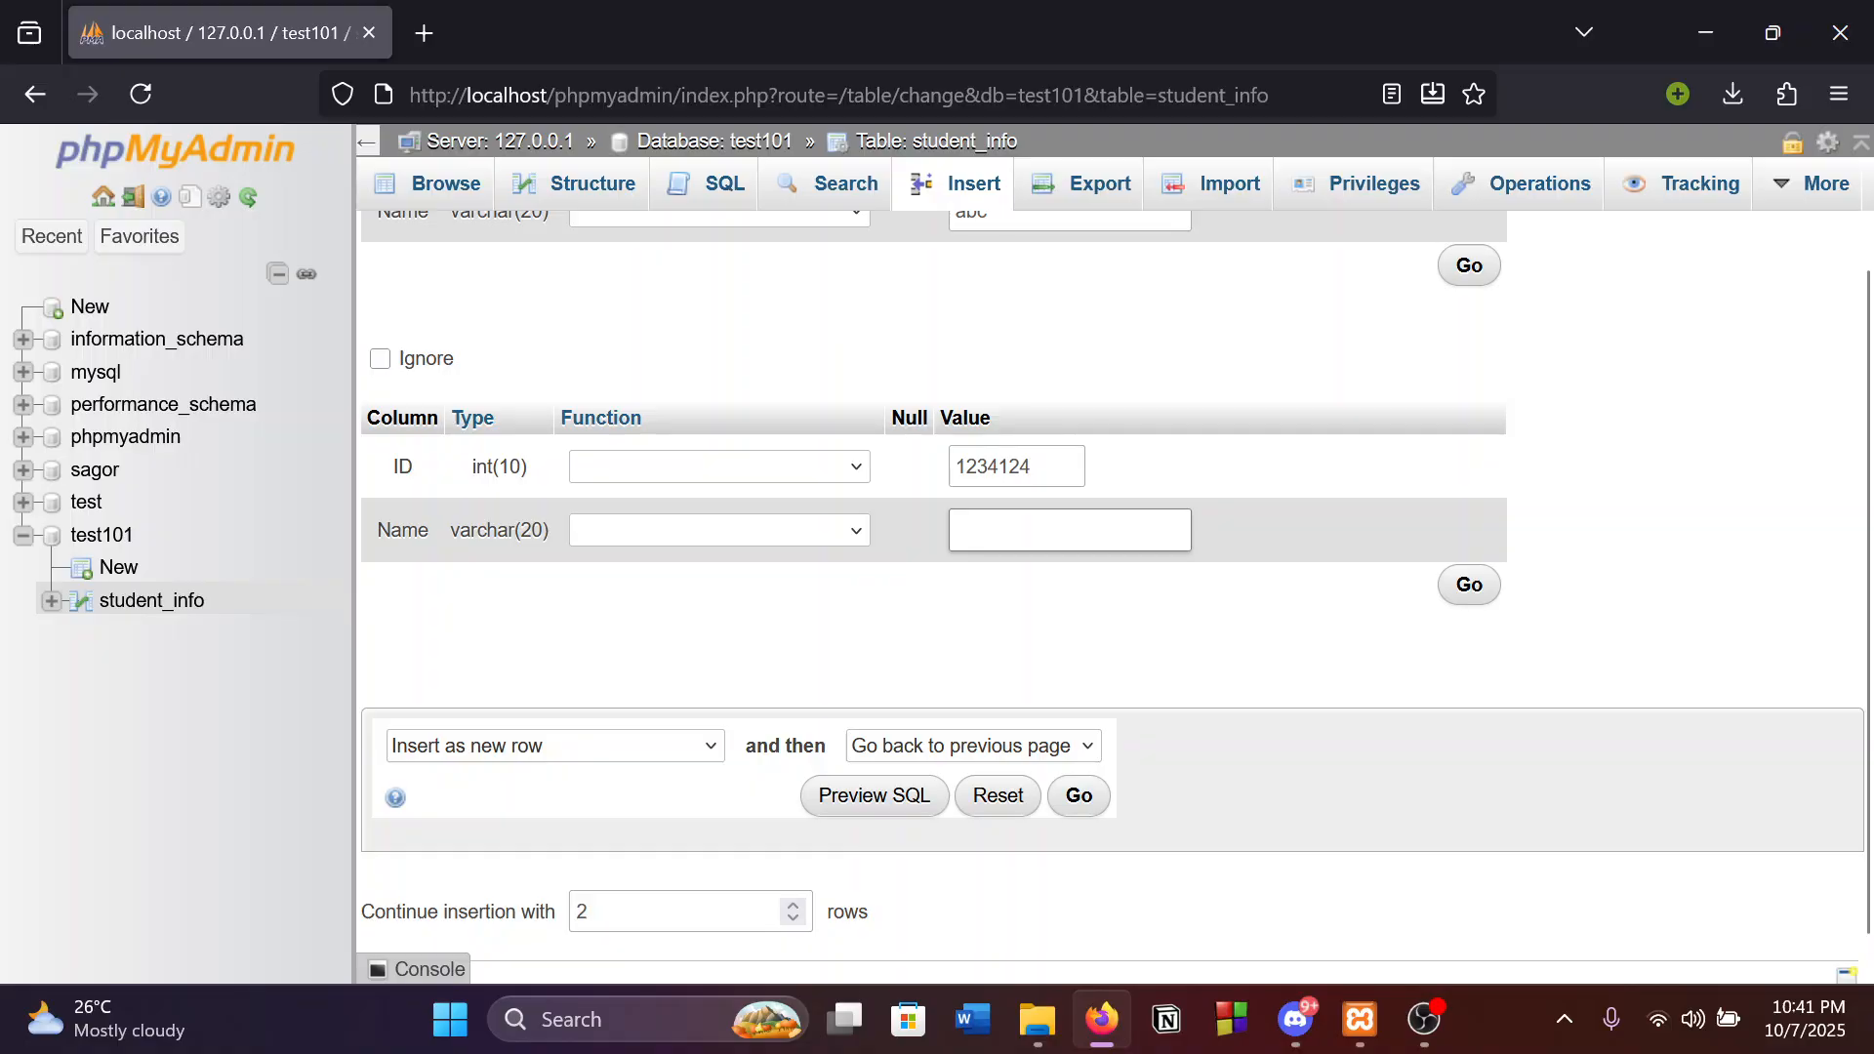
pyautogui.write('dcf')
pyautogui.scroll(-1, 1279, 687)
pyautogui.scroll(2, 1289, 675)
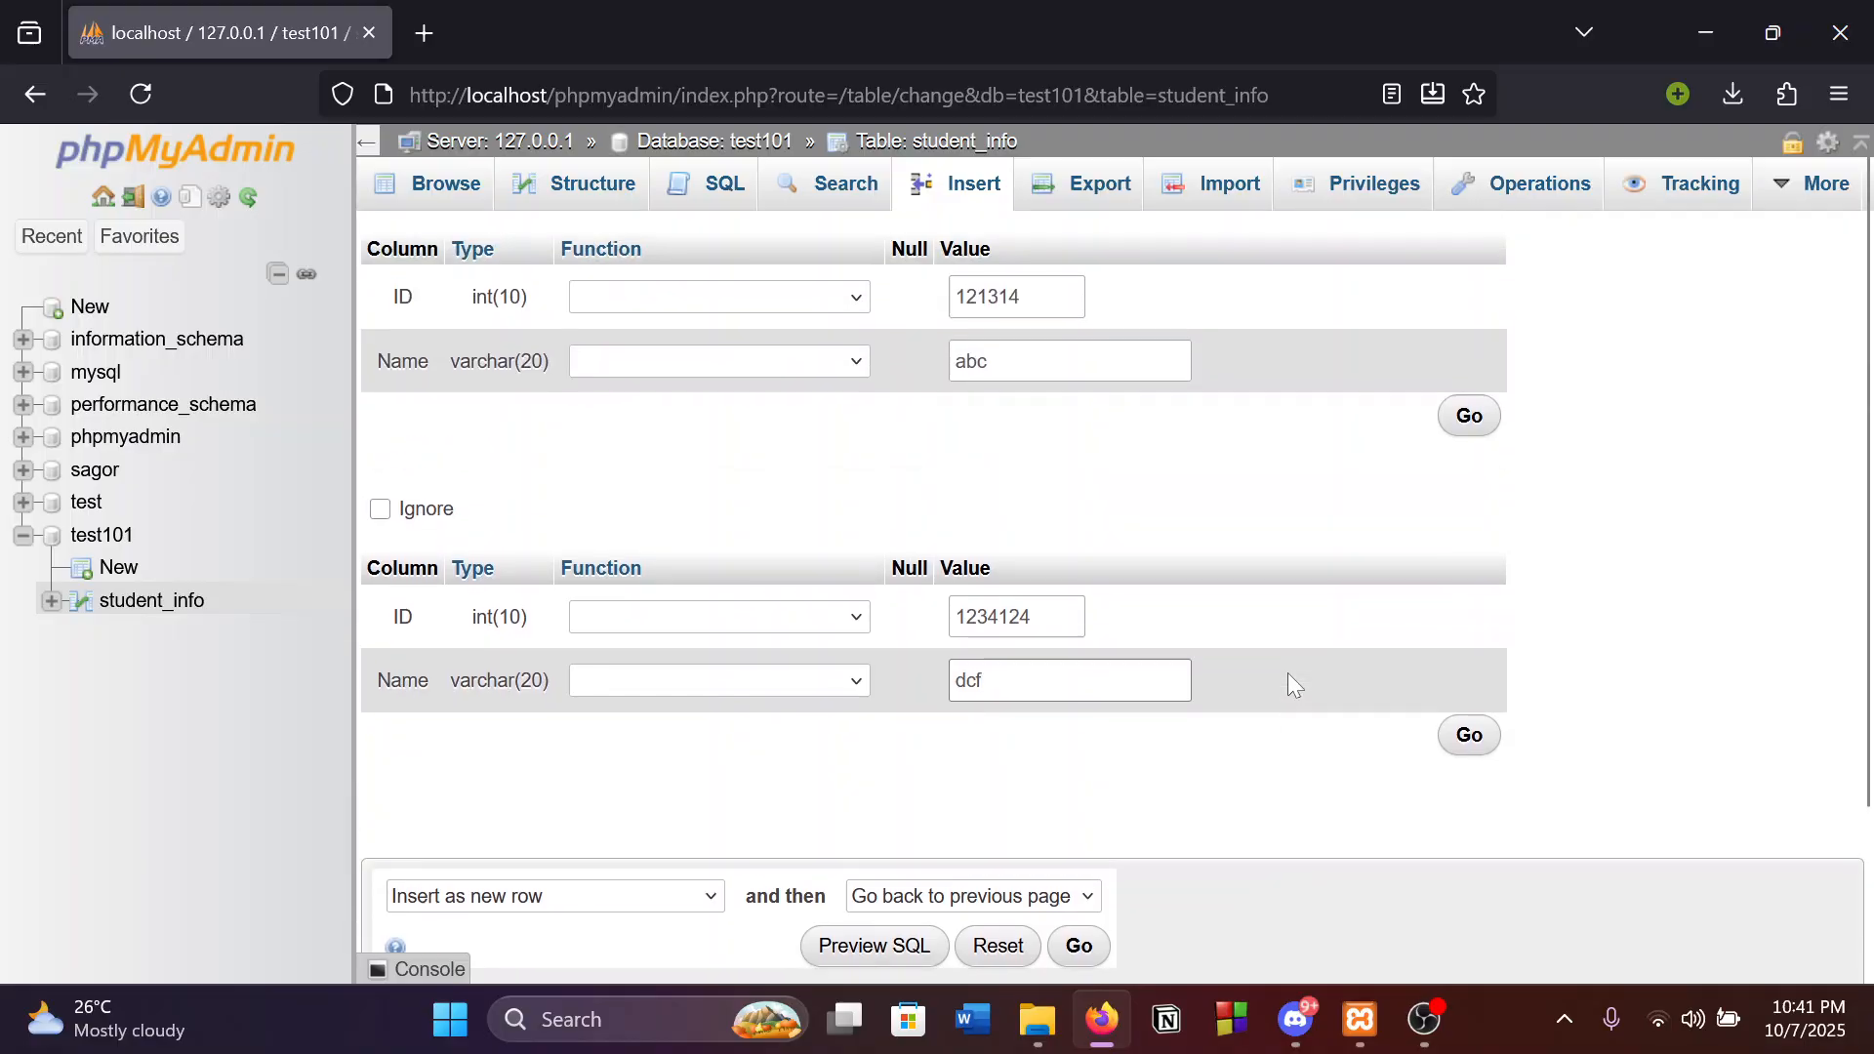
pyautogui.scroll(-2, 1284, 682)
pyautogui.scroll(2, 1285, 682)
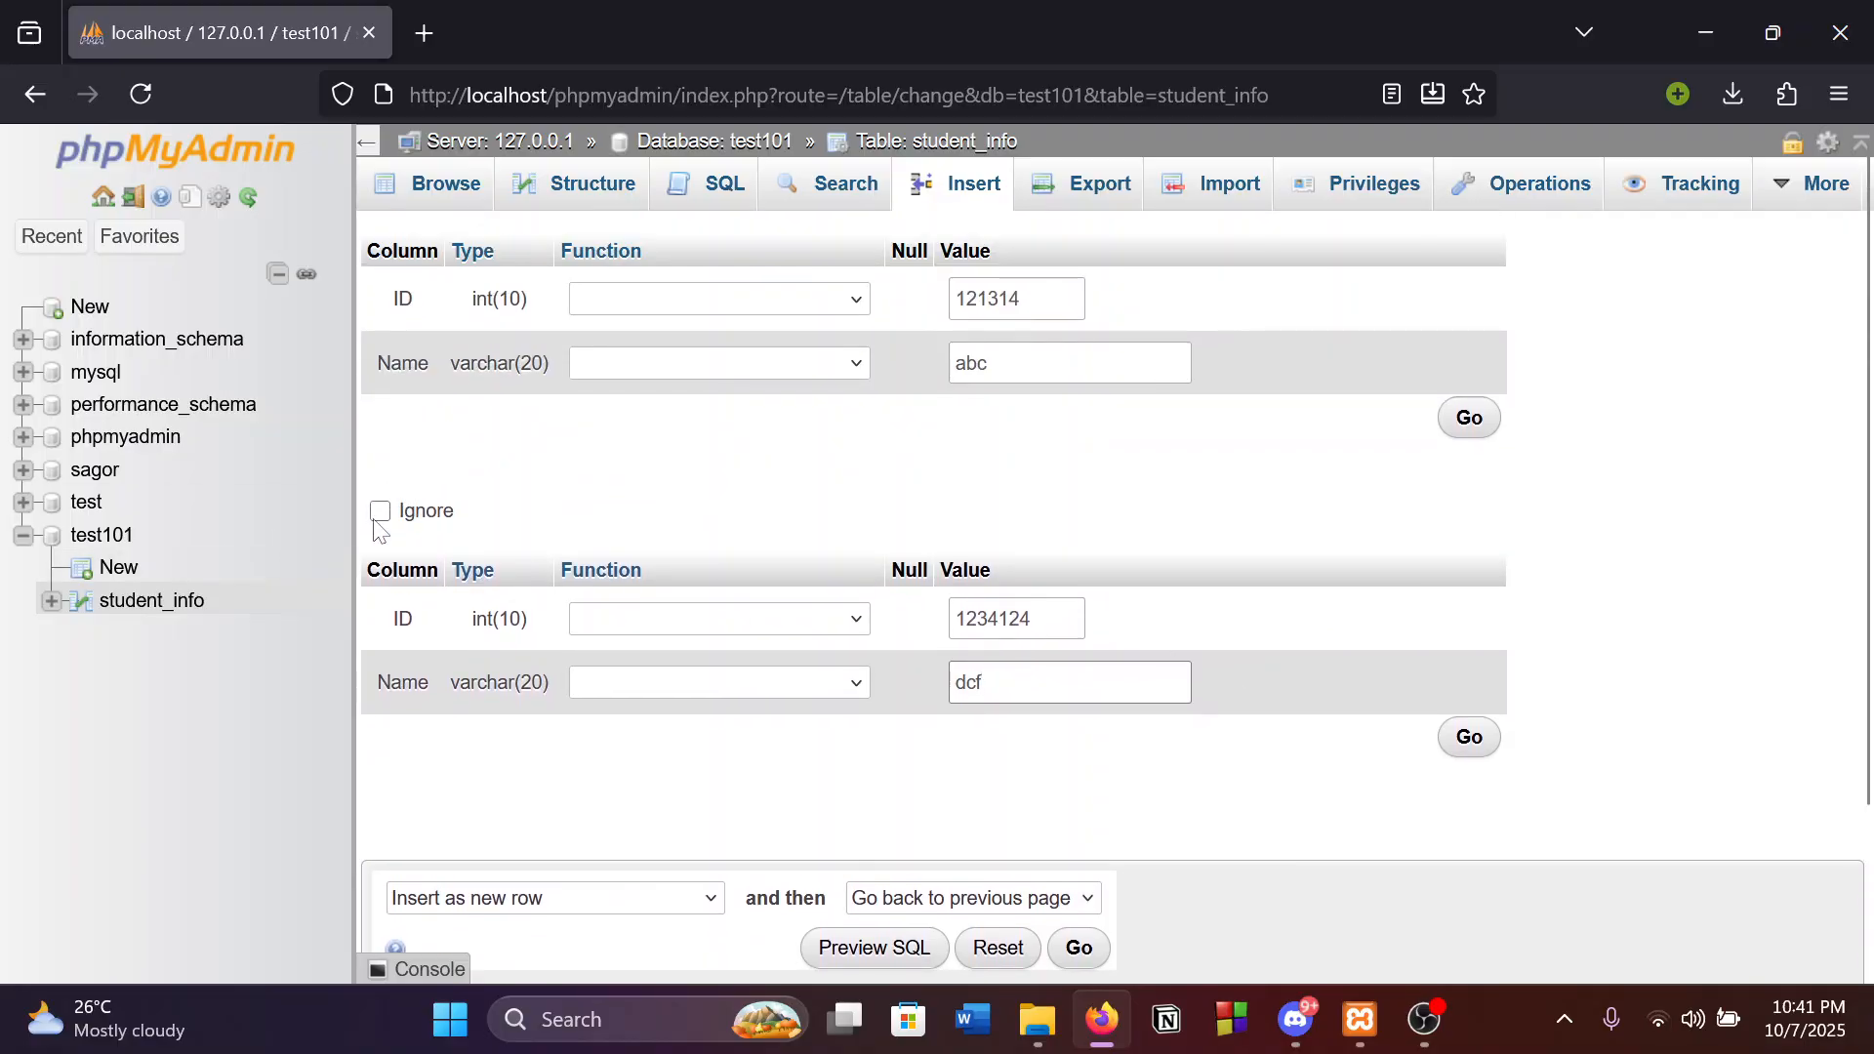
pyautogui.scroll(-2, 379, 530)
pyautogui.click(1093, 771)
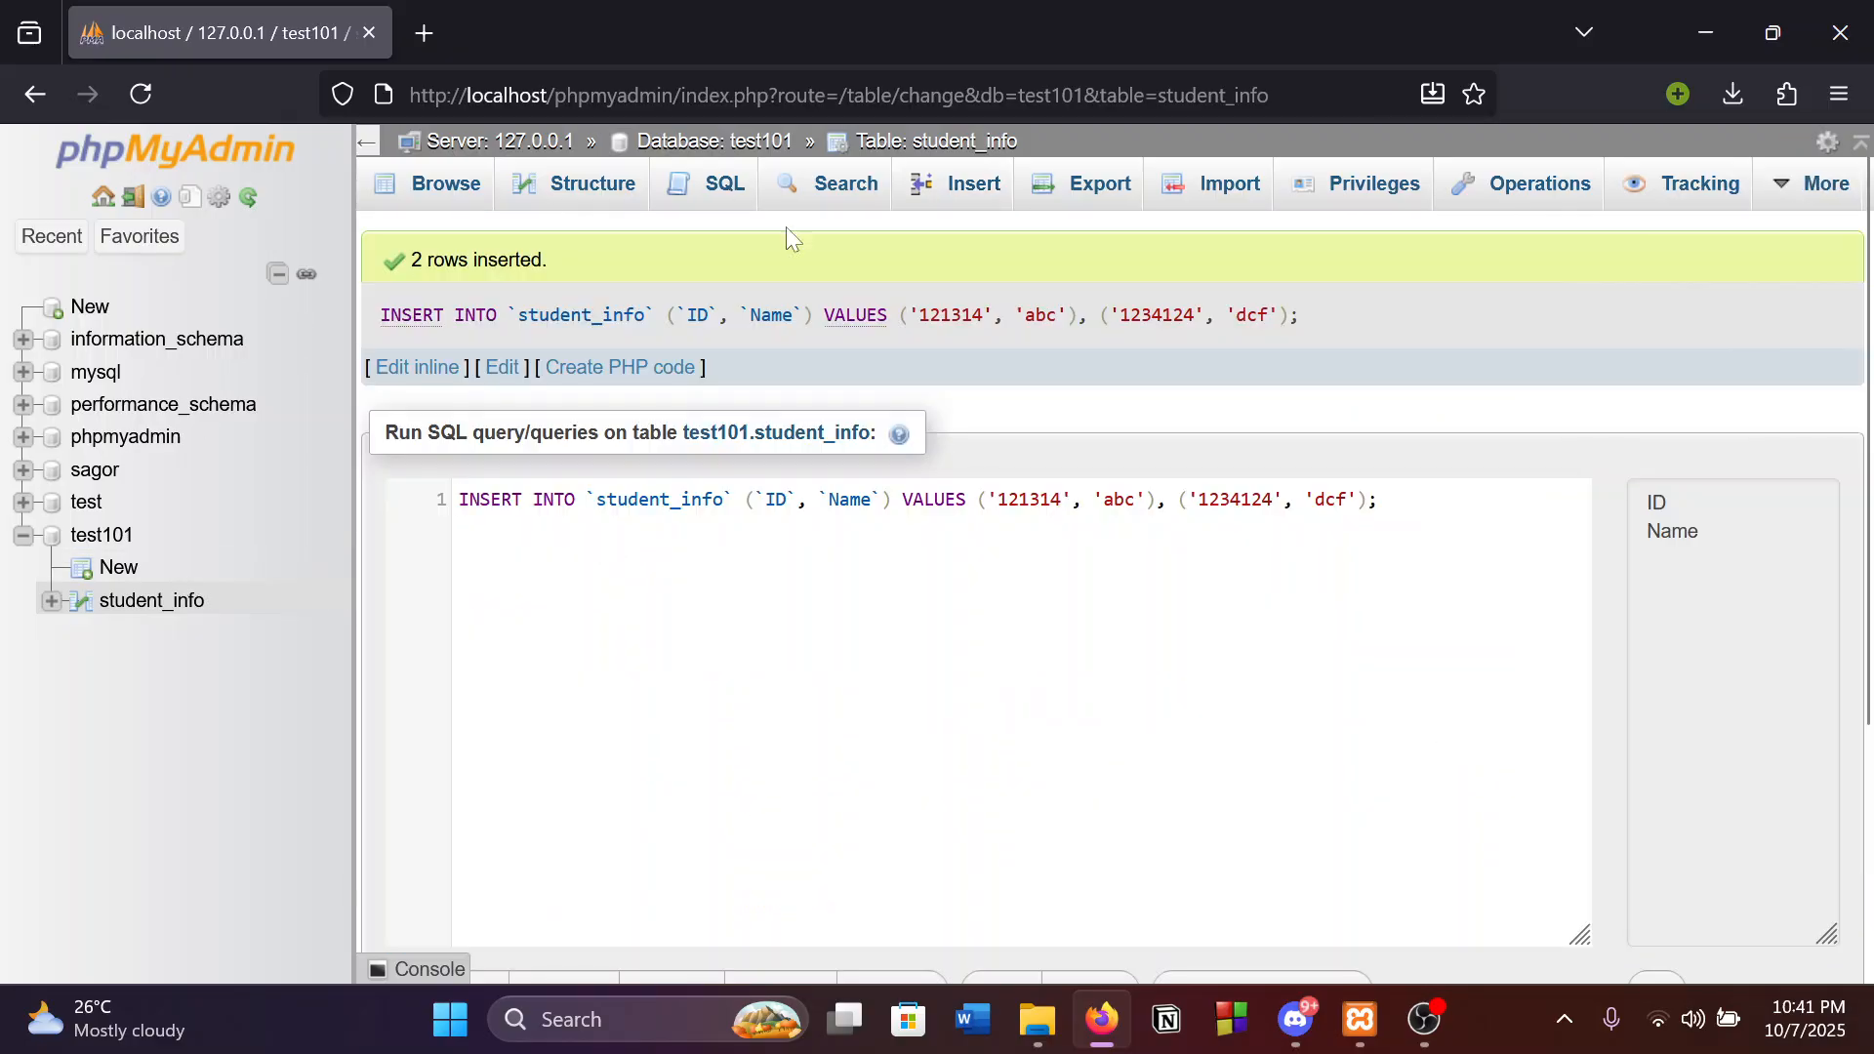
# Browse student_info to see the blank row plus Sagor, abc and dcf entries.
pyautogui.click(442, 186)
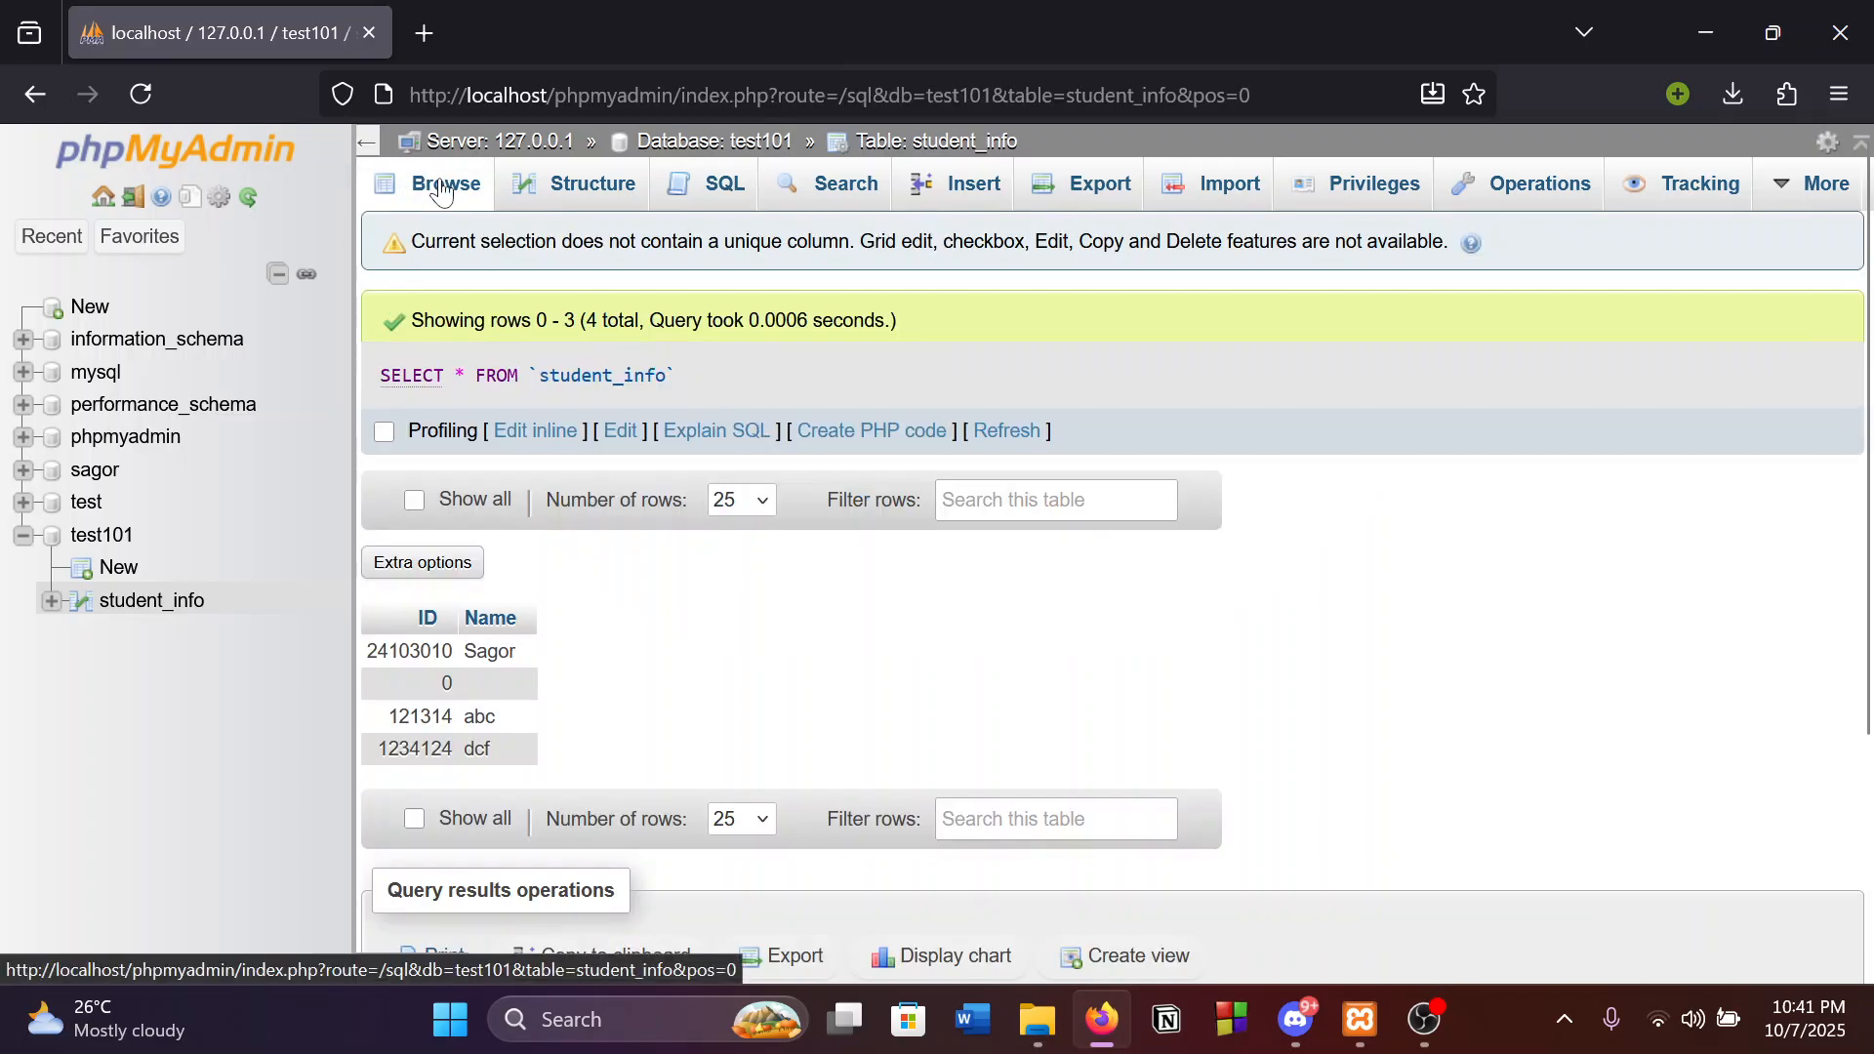
pyautogui.scroll(-3, 513, 360)
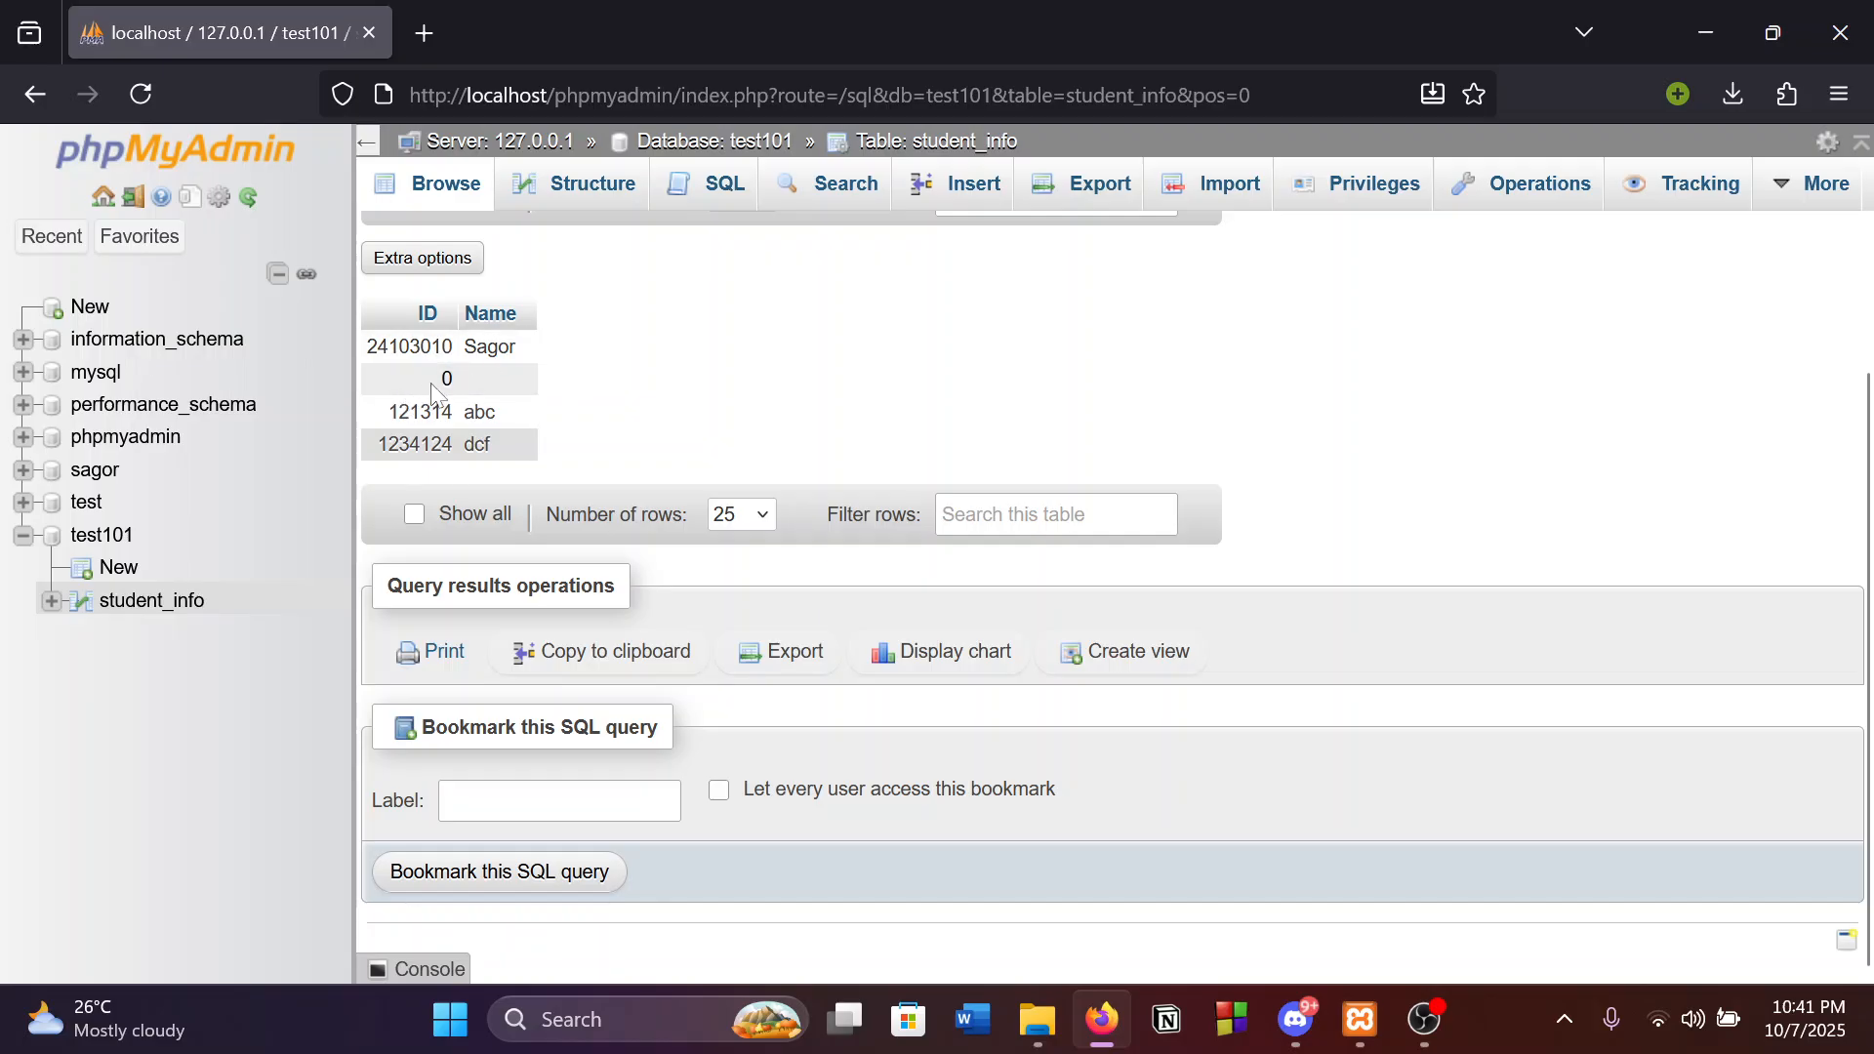
pyautogui.scroll(2, 936, 468)
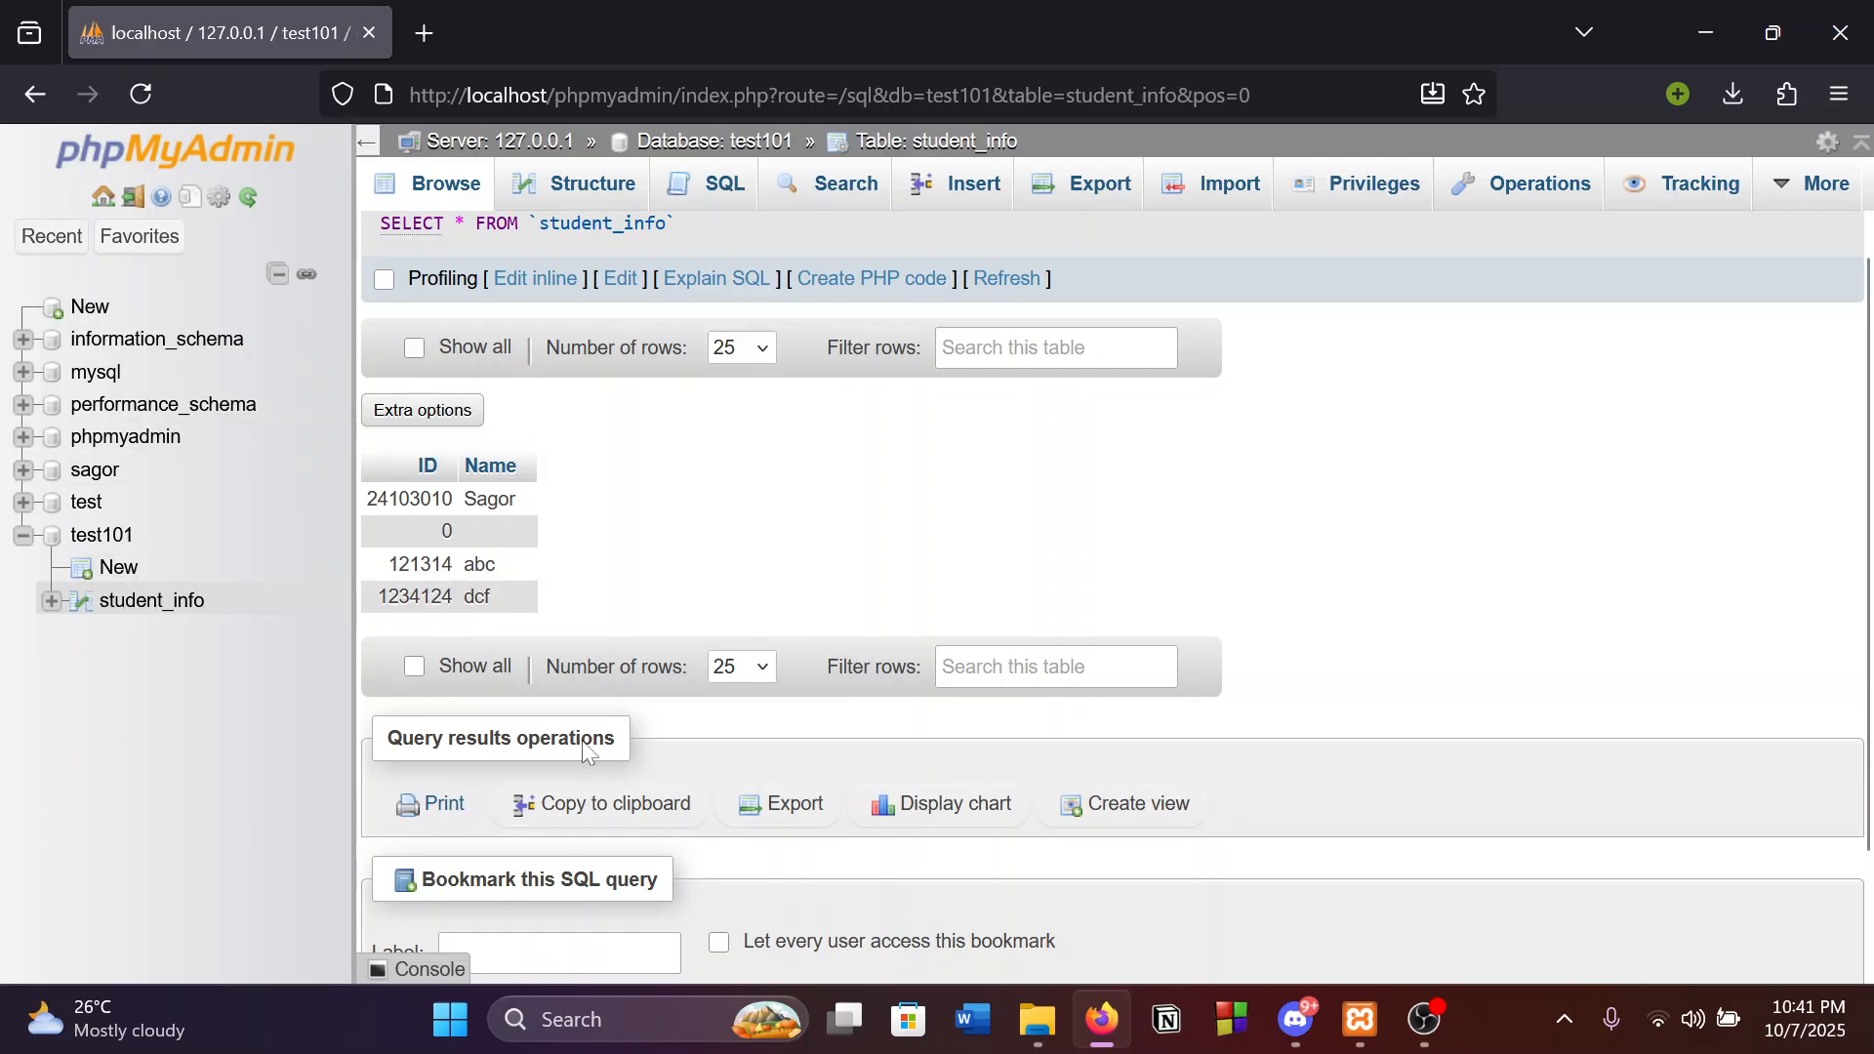
# Open the create-table form for the test101 database.
pyautogui.click(121, 572)
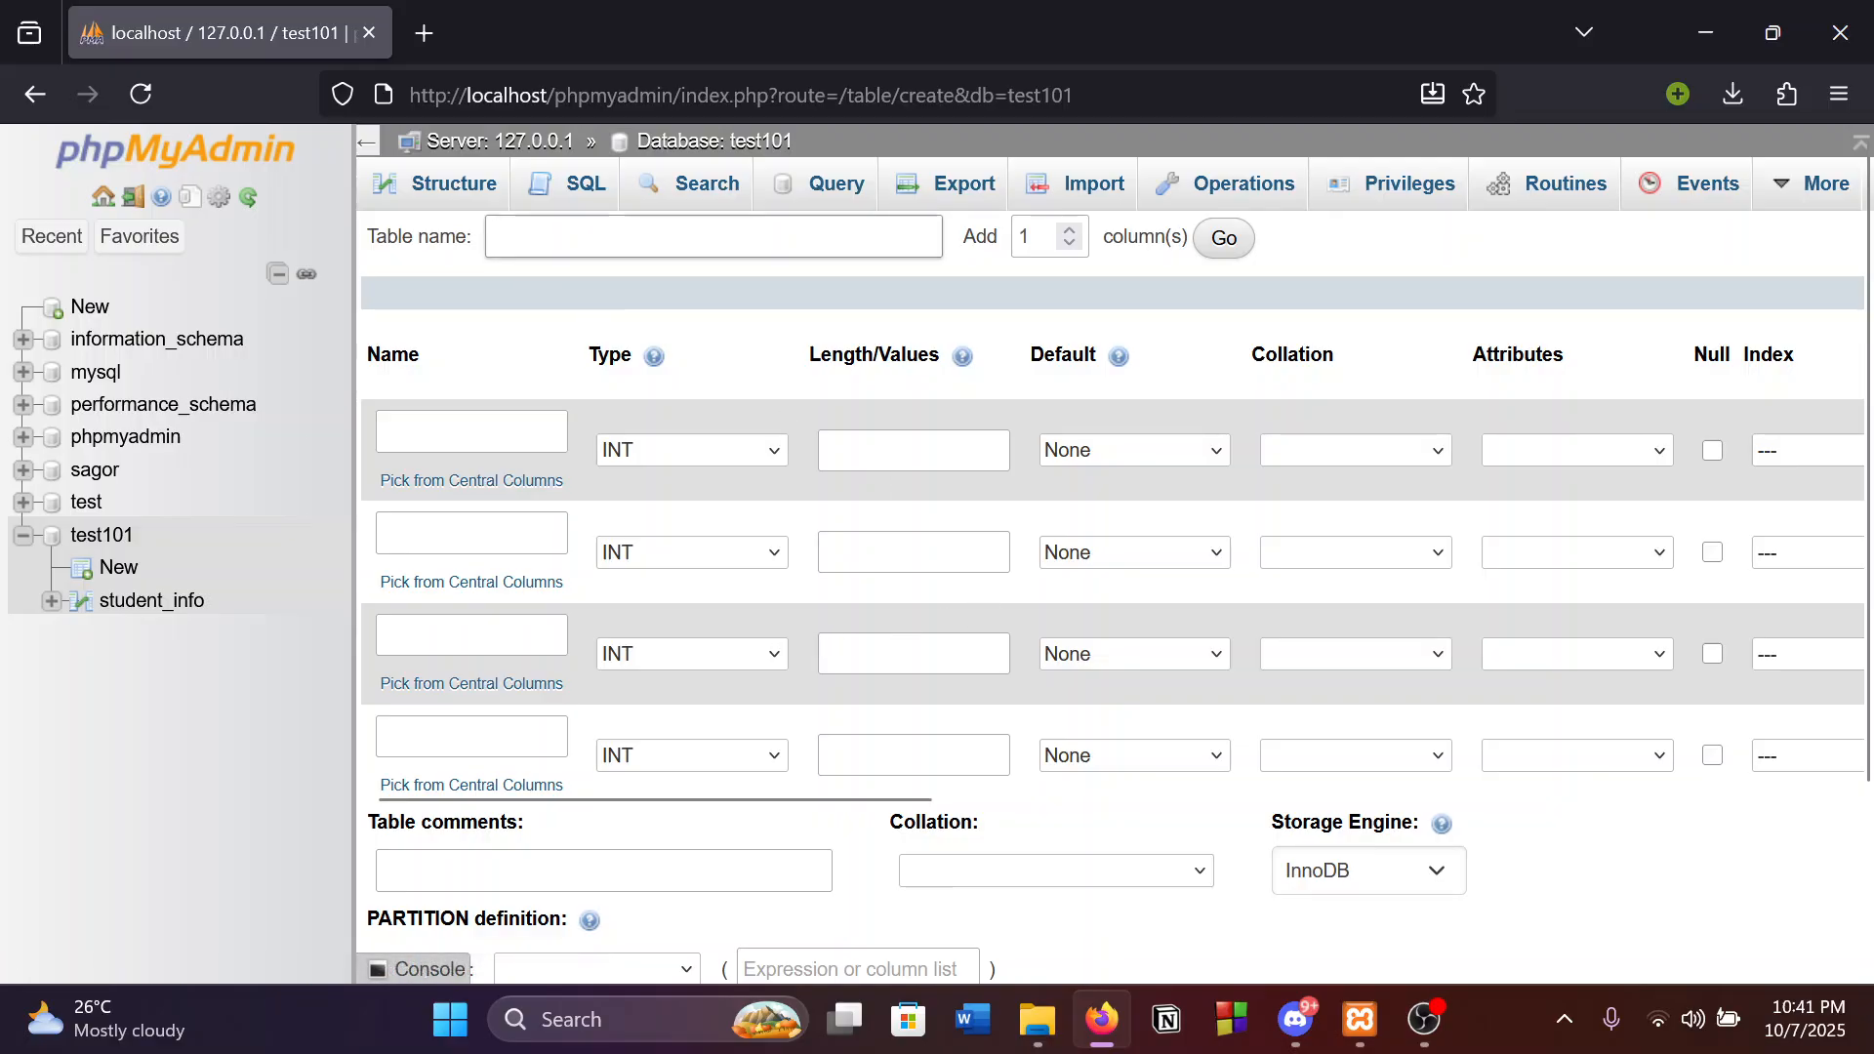
pyautogui.scroll(-2, 1146, 490)
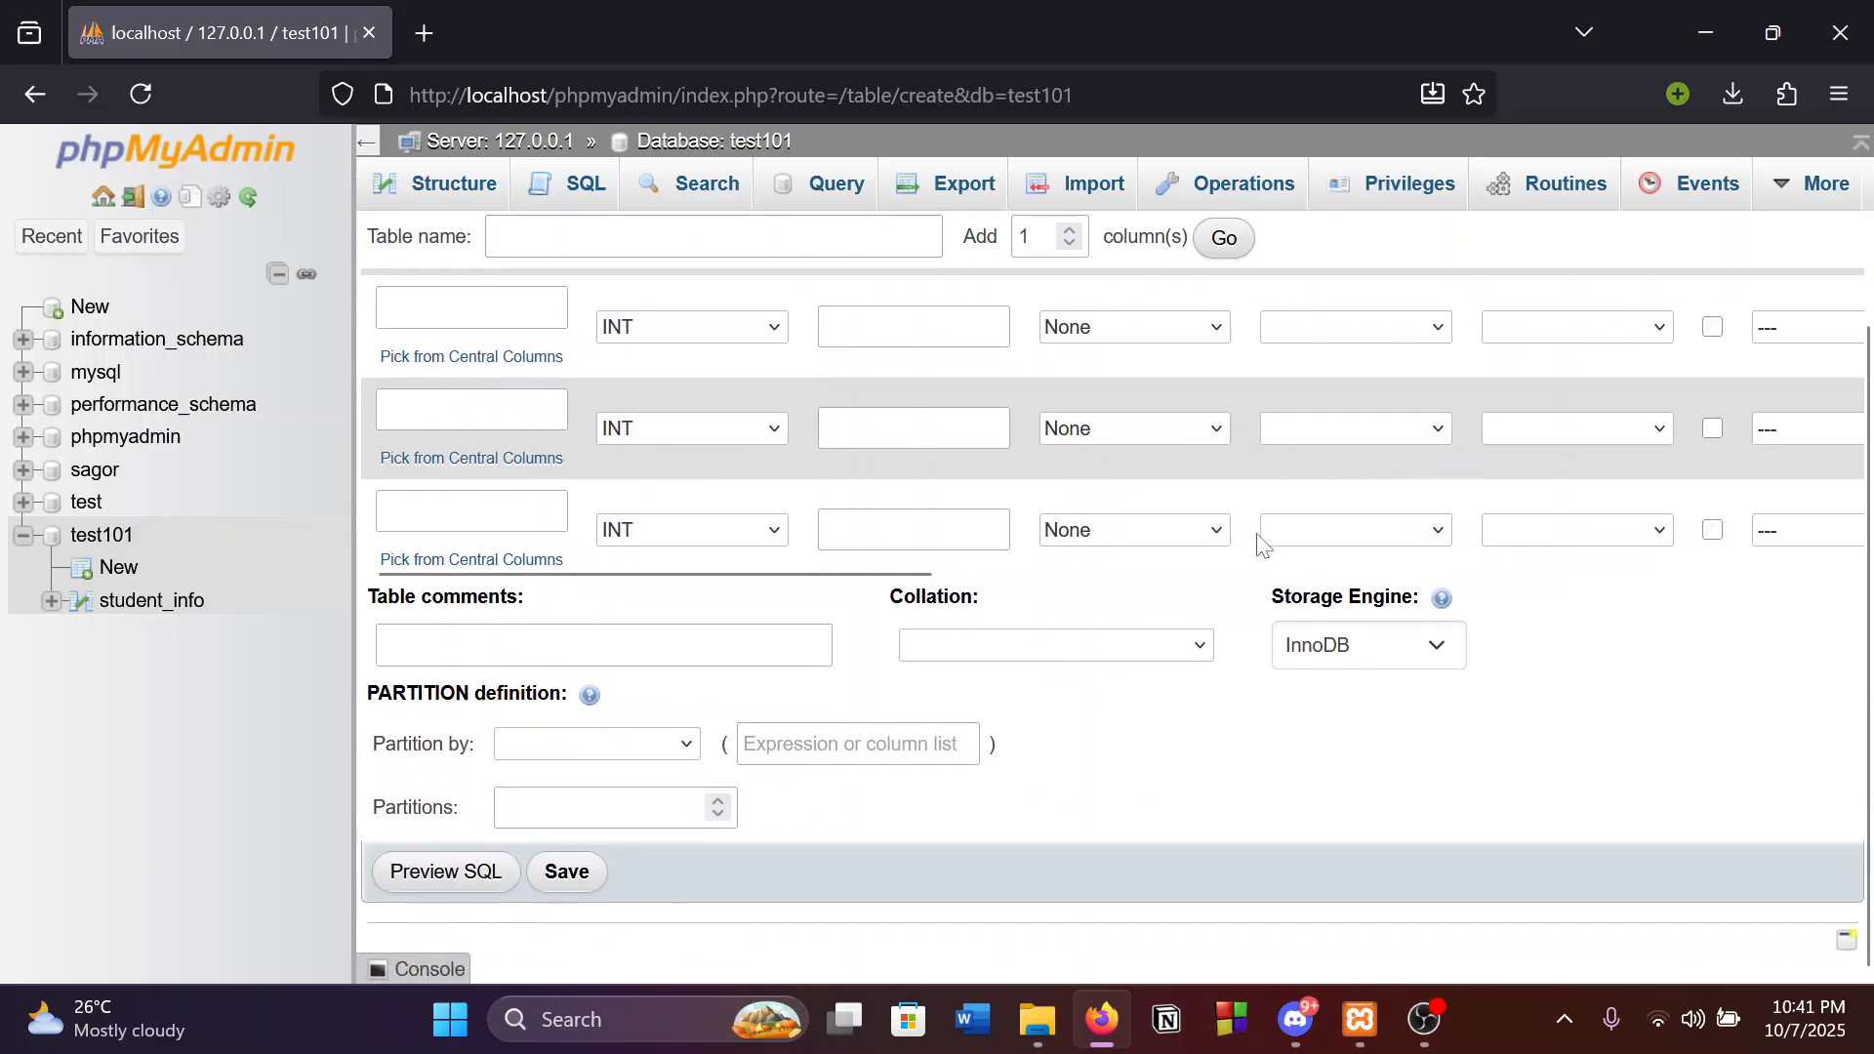
pyautogui.scroll(2, 959, 663)
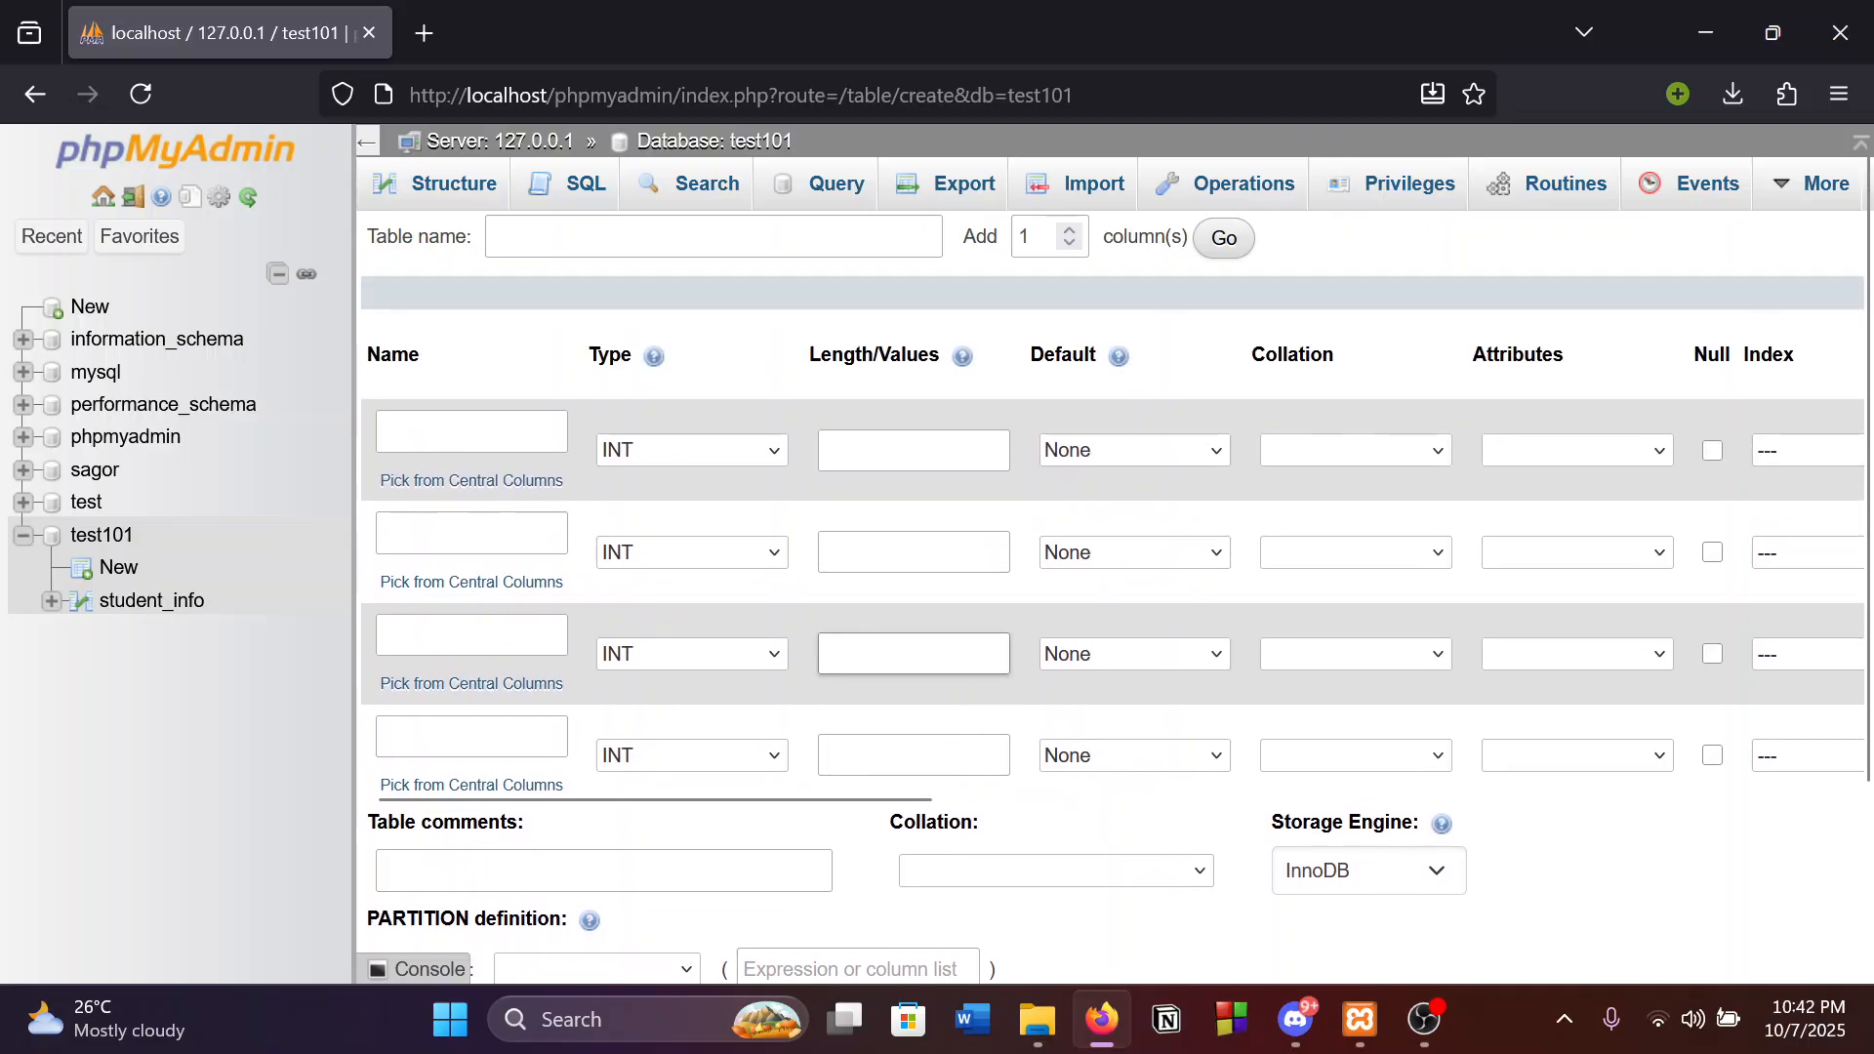
pyautogui.scroll(-2, 959, 662)
pyautogui.scroll(2, 959, 662)
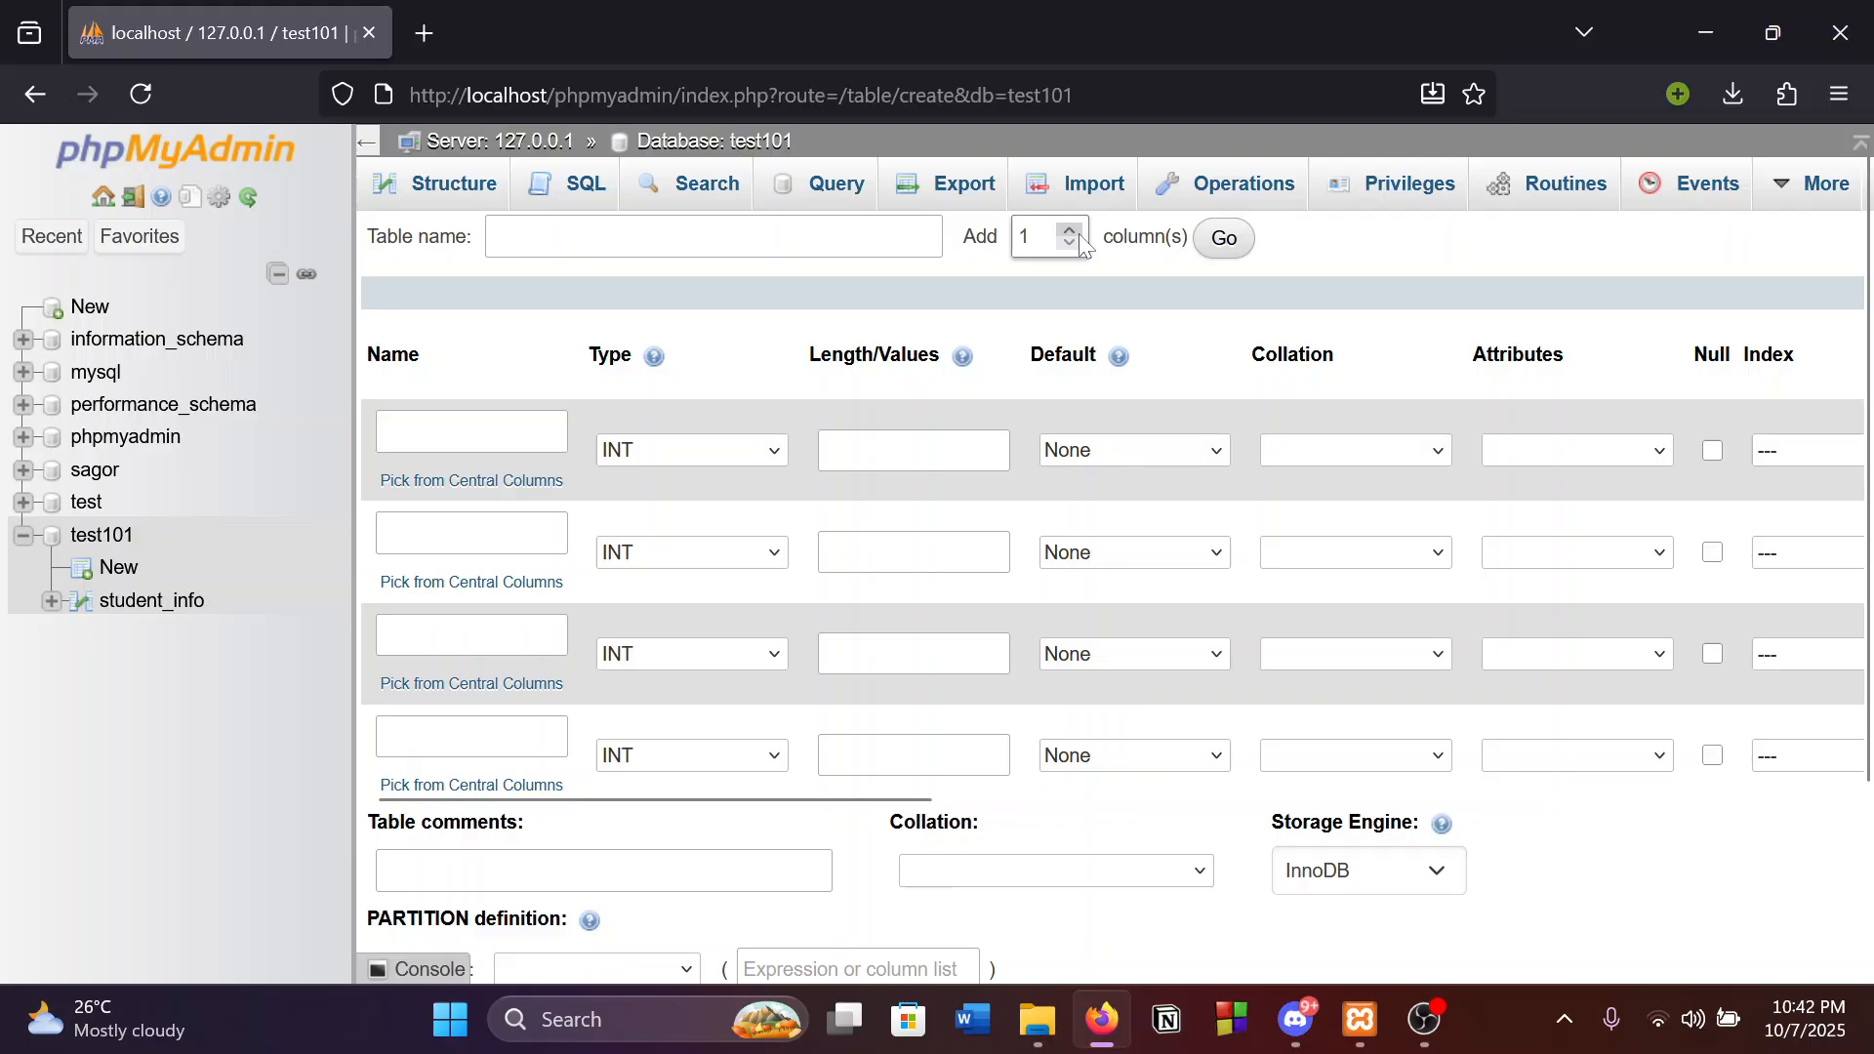
# Add 2 more column rows to the new-table form, leaving types as INT.
pyautogui.click(1077, 232)
pyautogui.click(1224, 241)
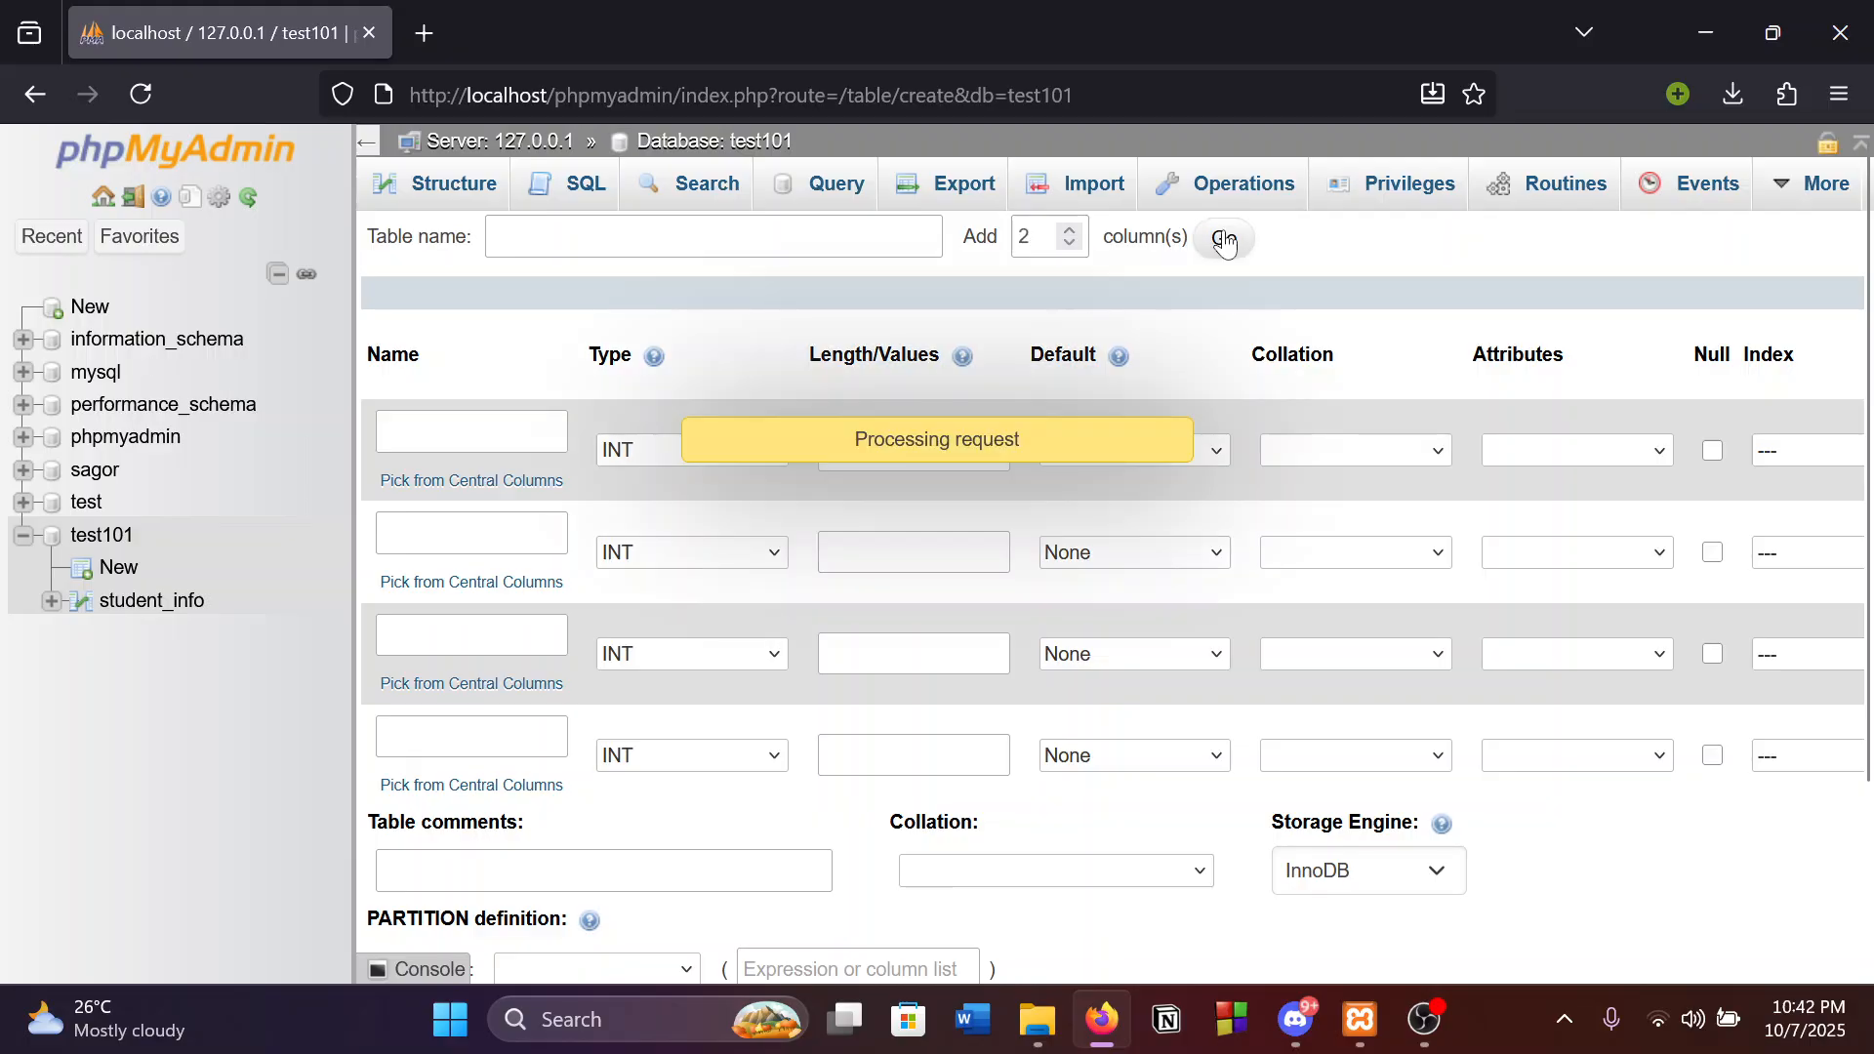
pyautogui.scroll(-3, 527, 609)
pyautogui.scroll(3, 585, 595)
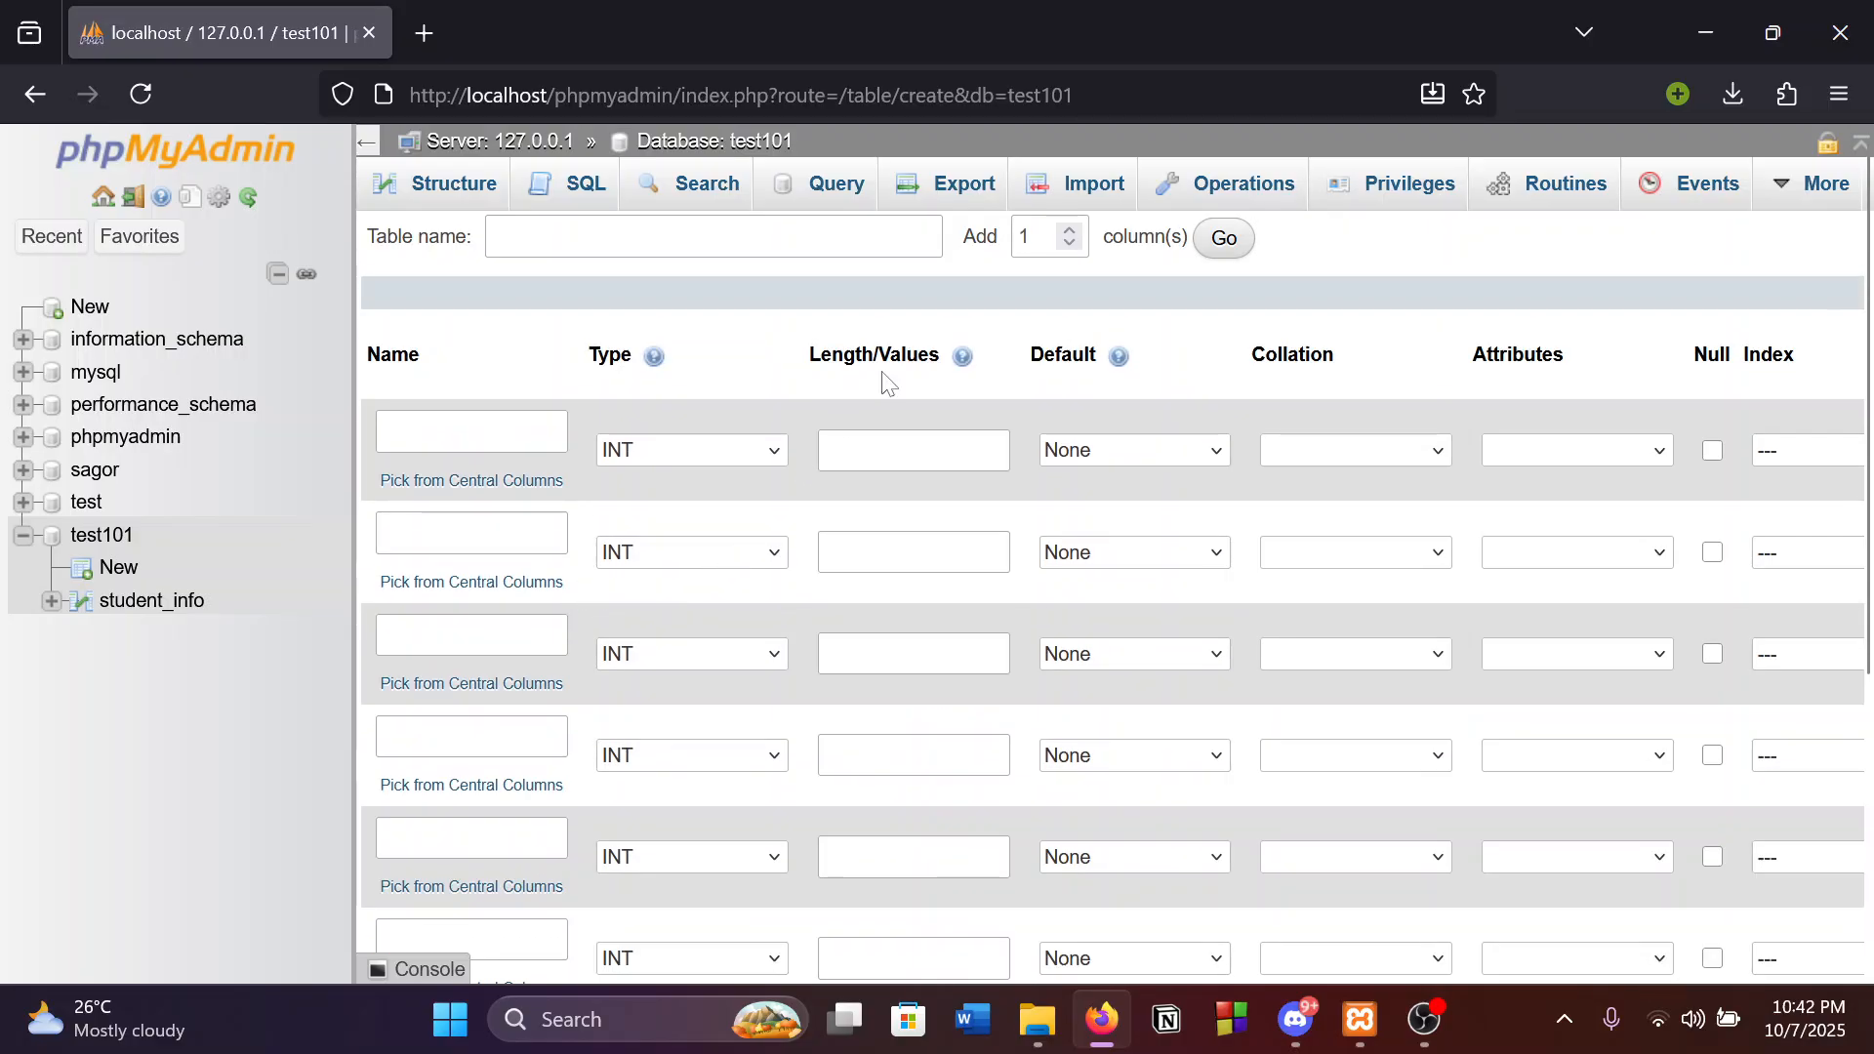
pyautogui.scroll(-4, 741, 644)
pyautogui.scroll(4, 1136, 585)
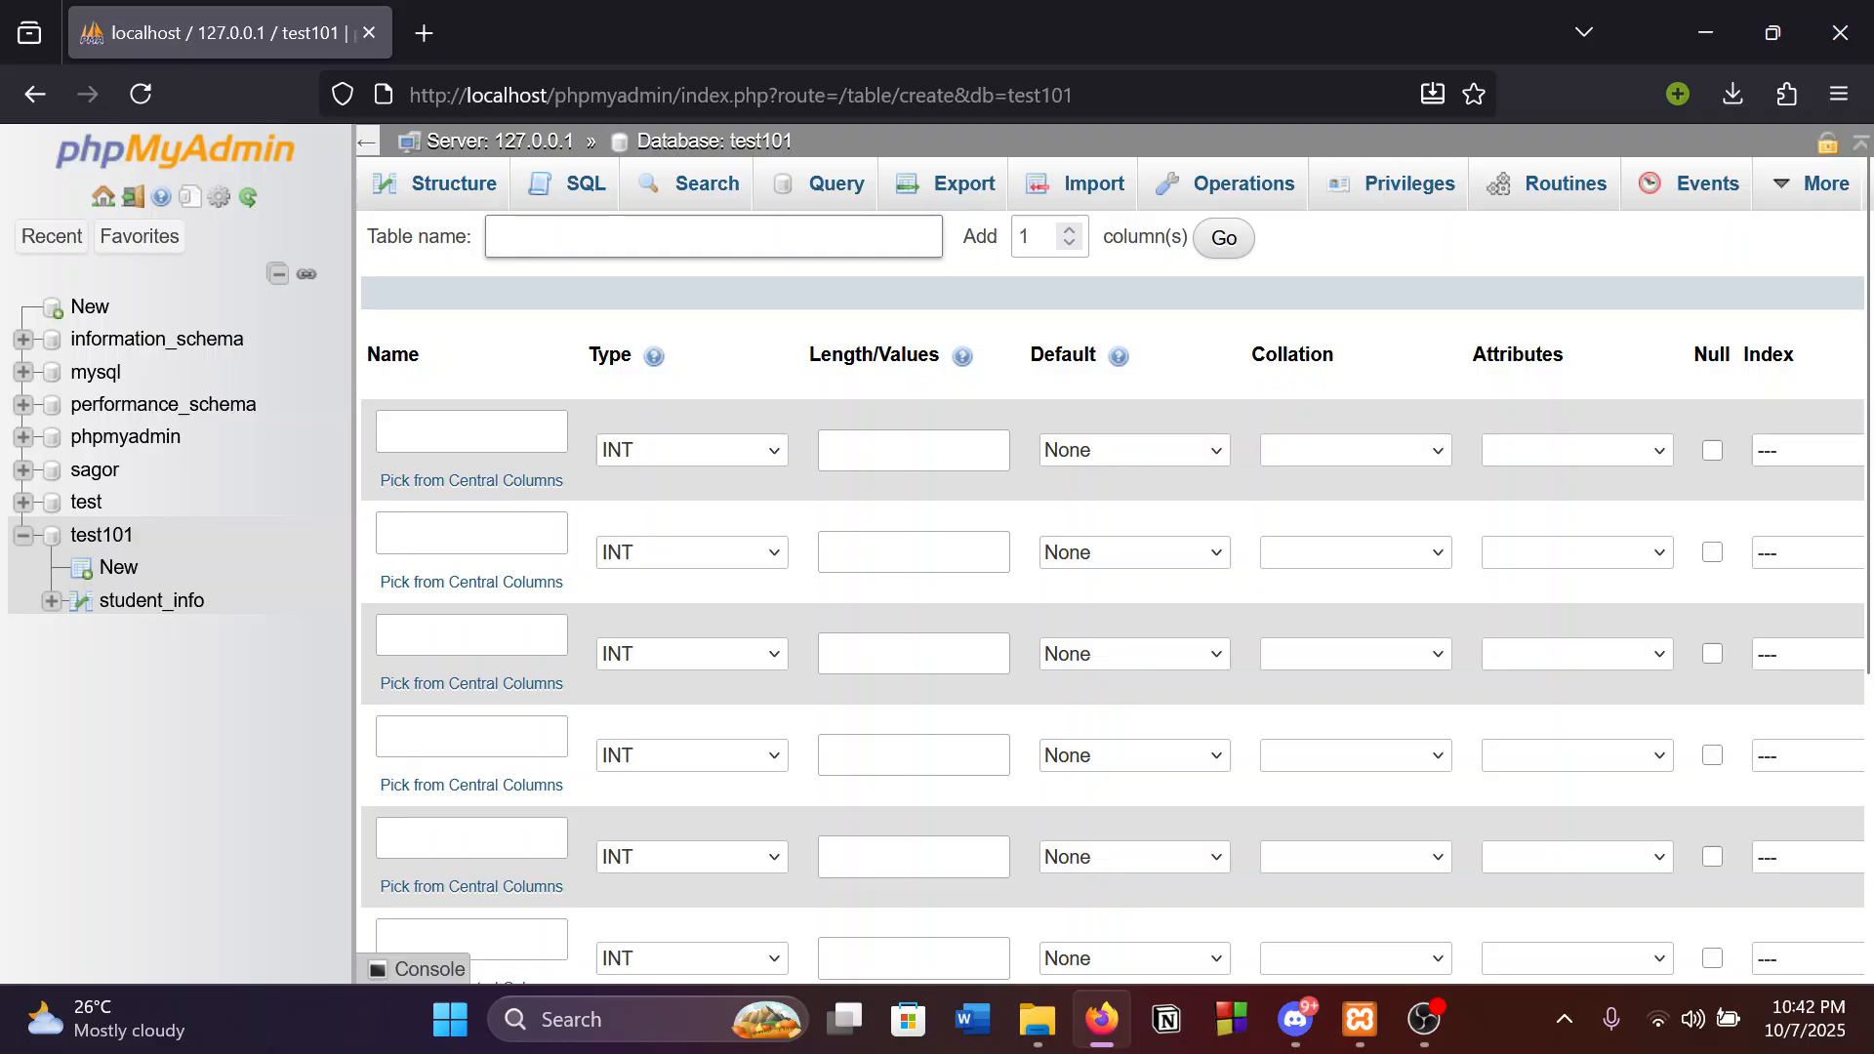
pyautogui.click(665, 452)
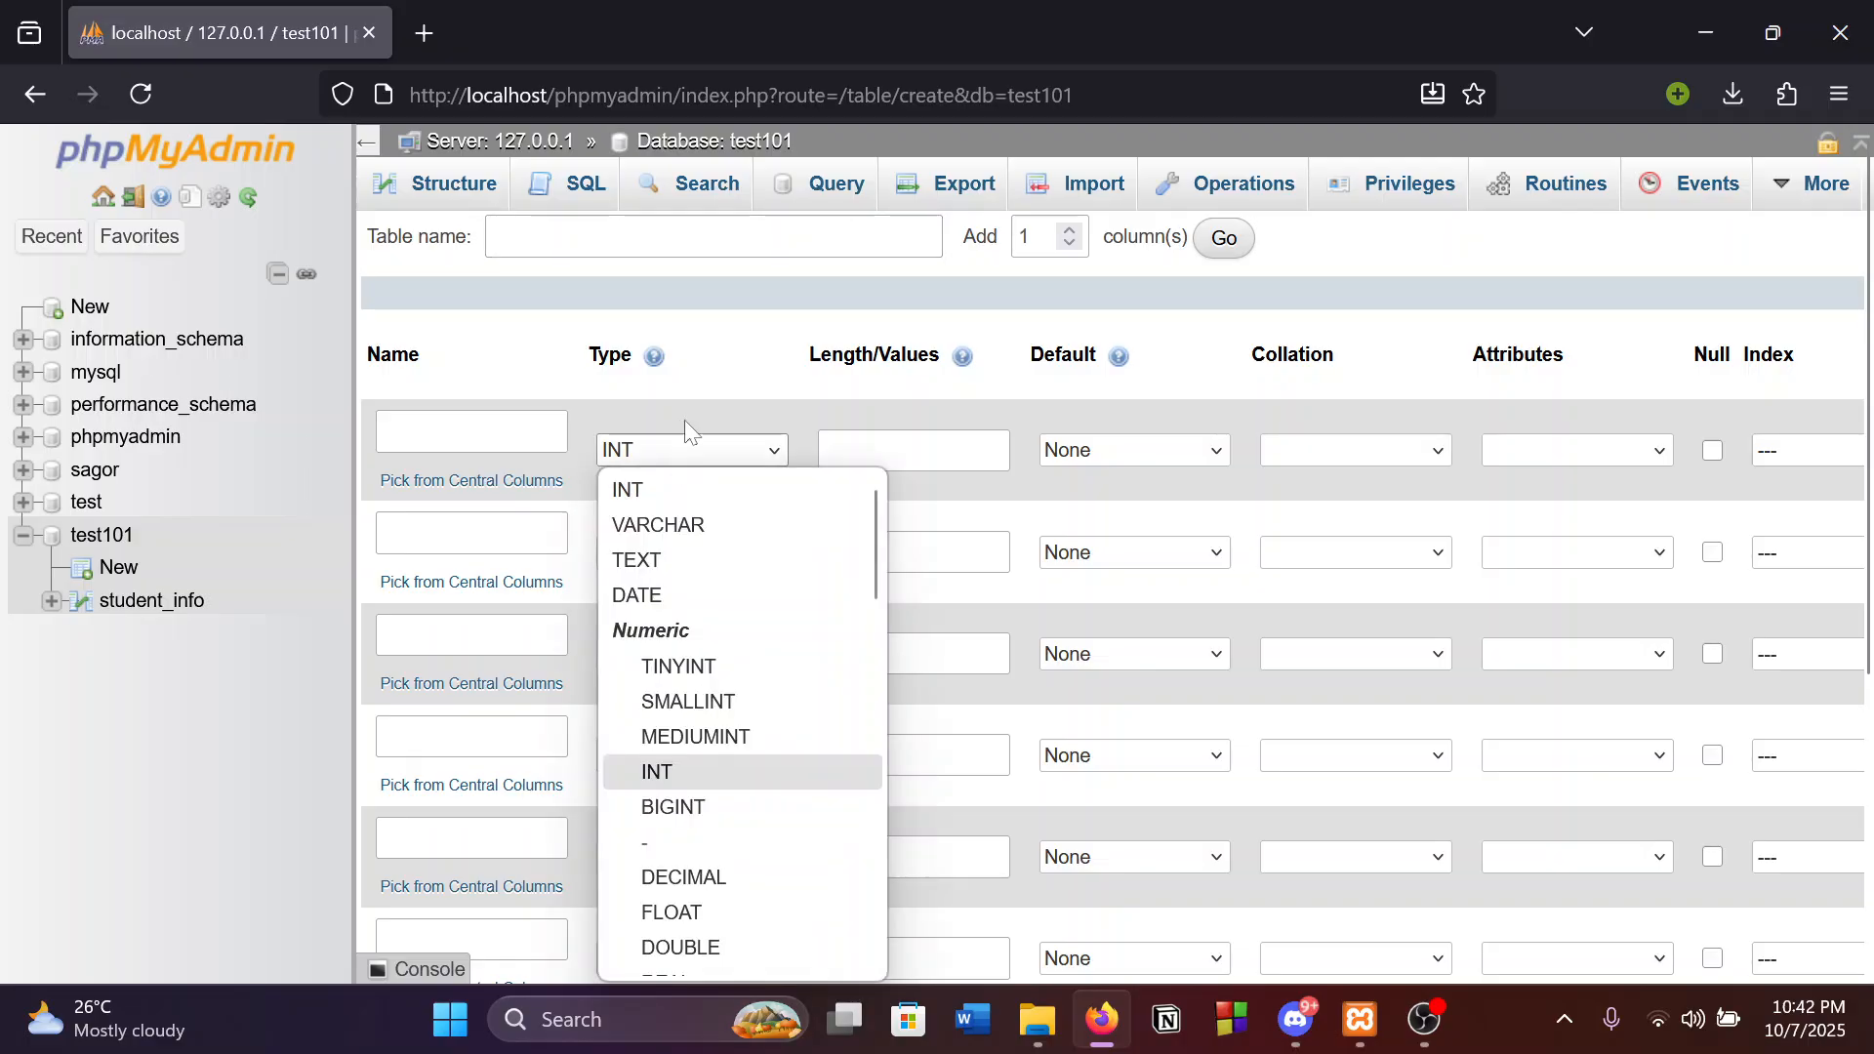
pyautogui.click(683, 419)
pyautogui.scroll(-5, 195, 810)
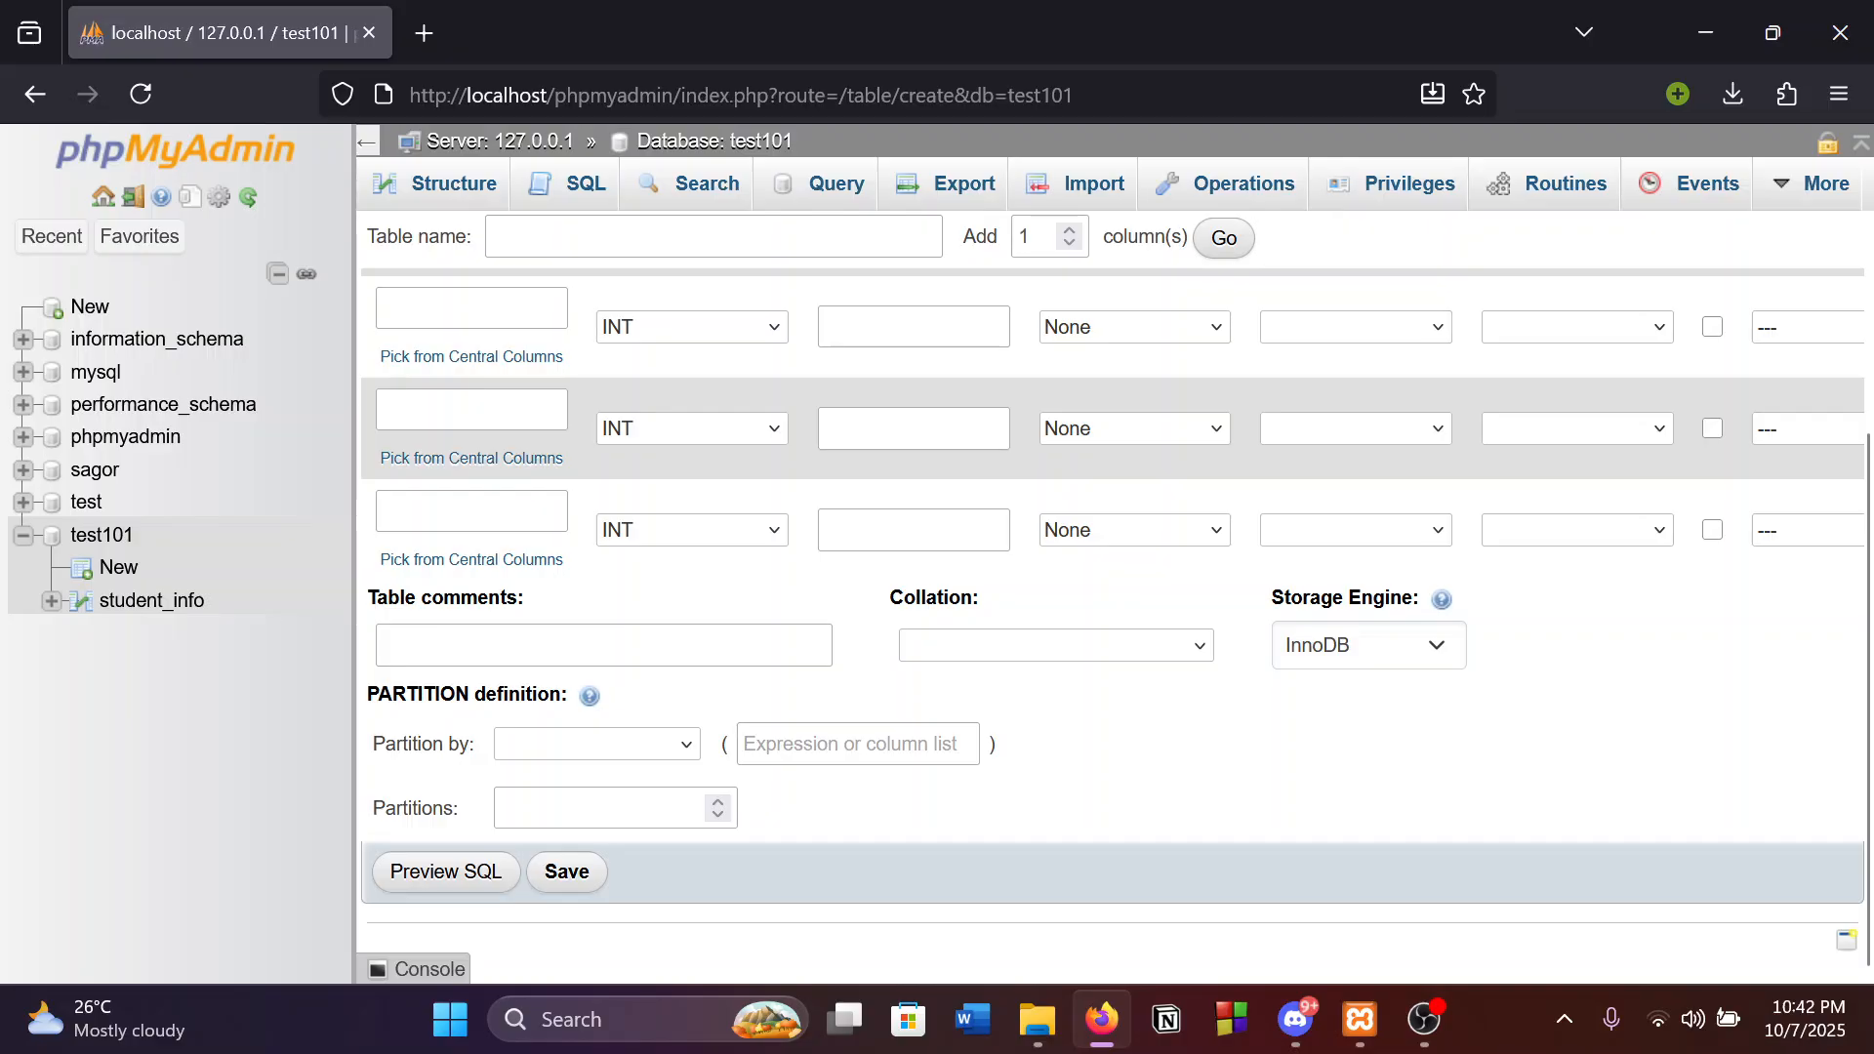
pyautogui.scroll(5, 475, 547)
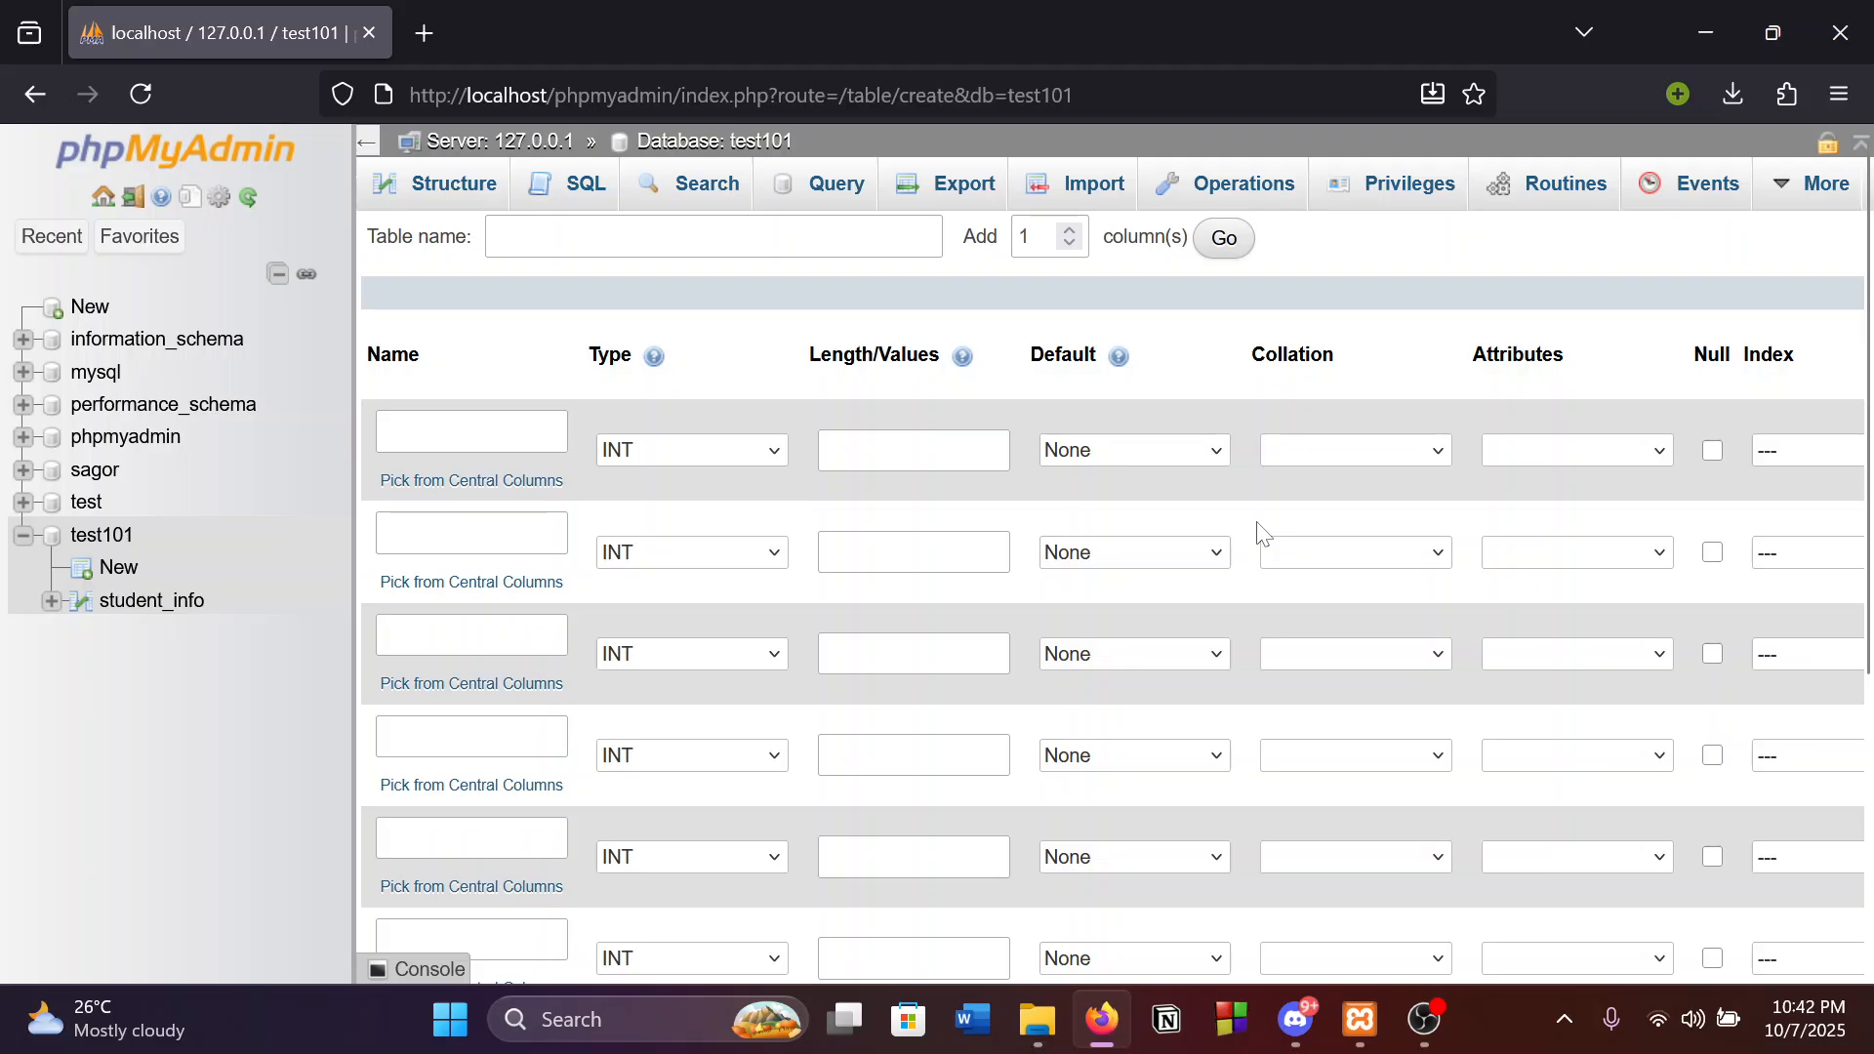
pyautogui.scroll(-5, 983, 790)
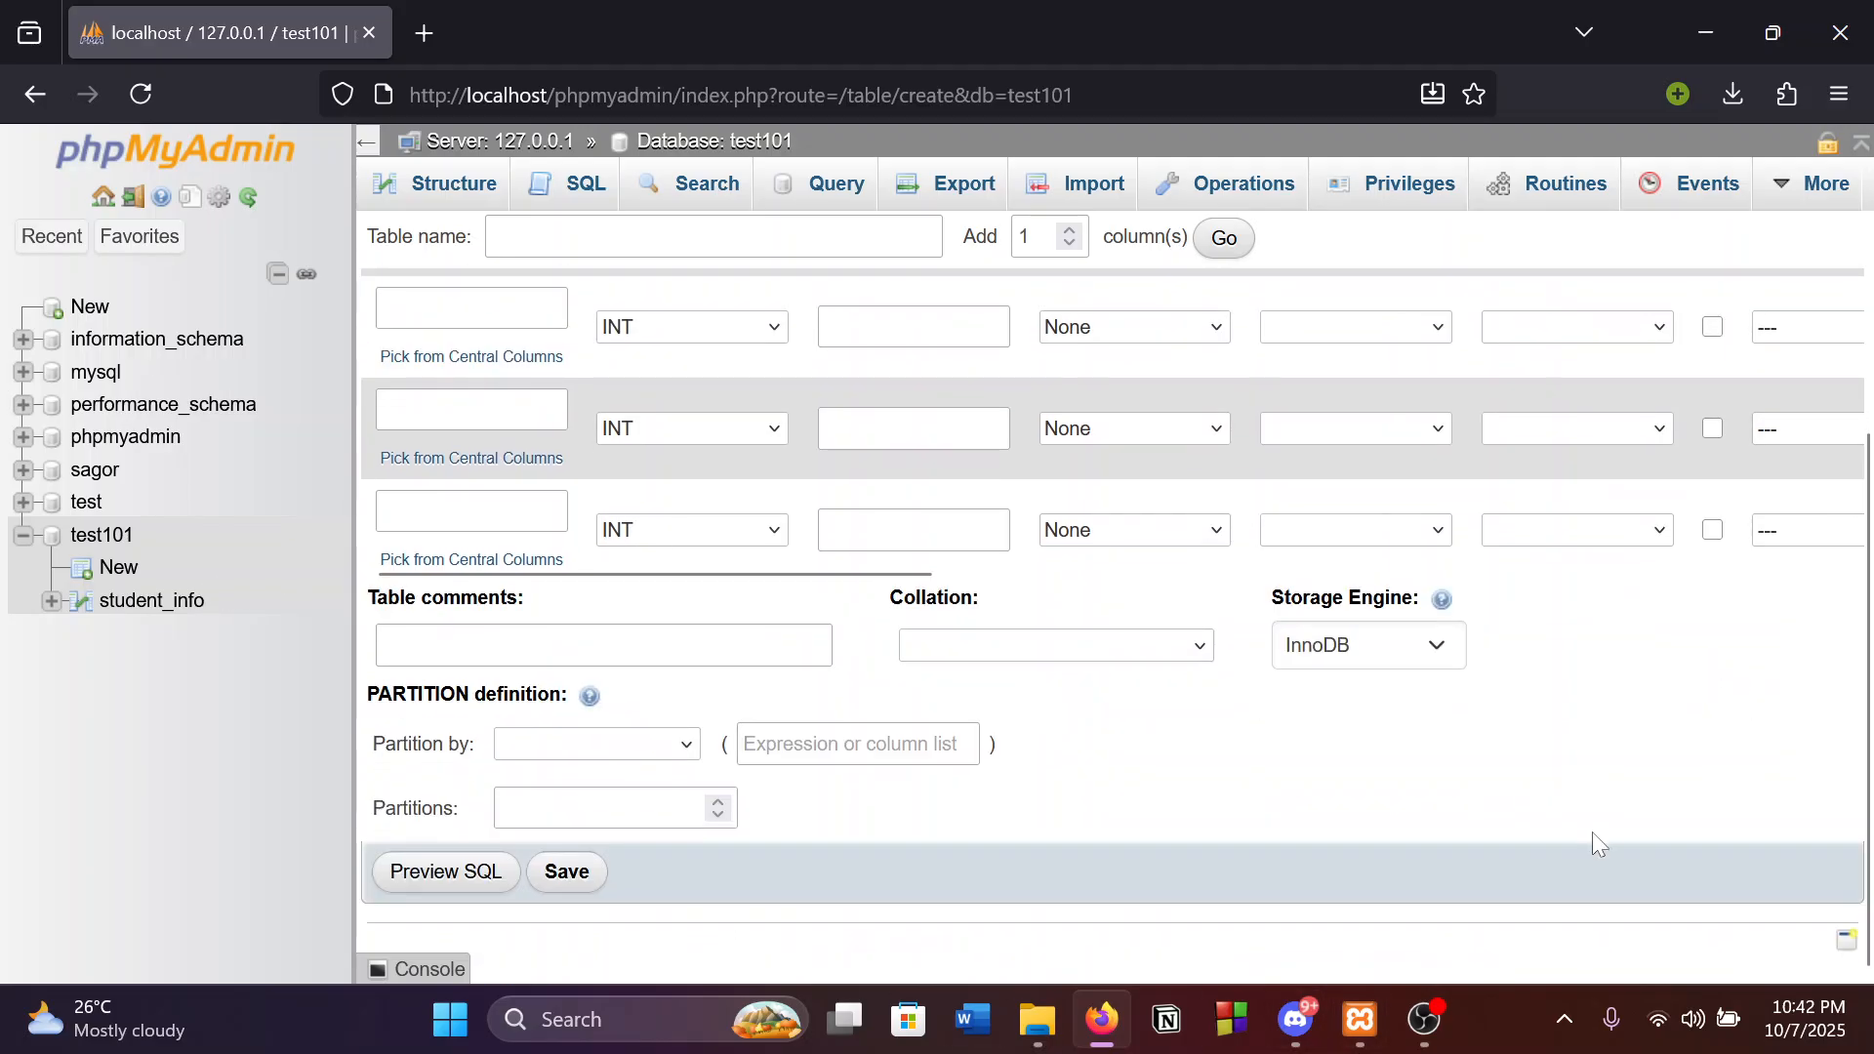